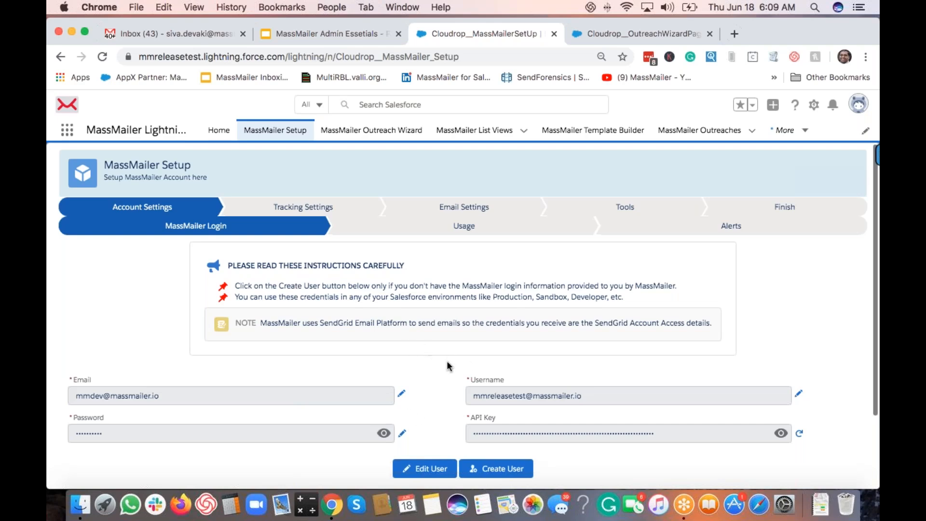
Step: Open the email, password and username change forms and dismiss each without saving
scroll(448, 367, down, 3)
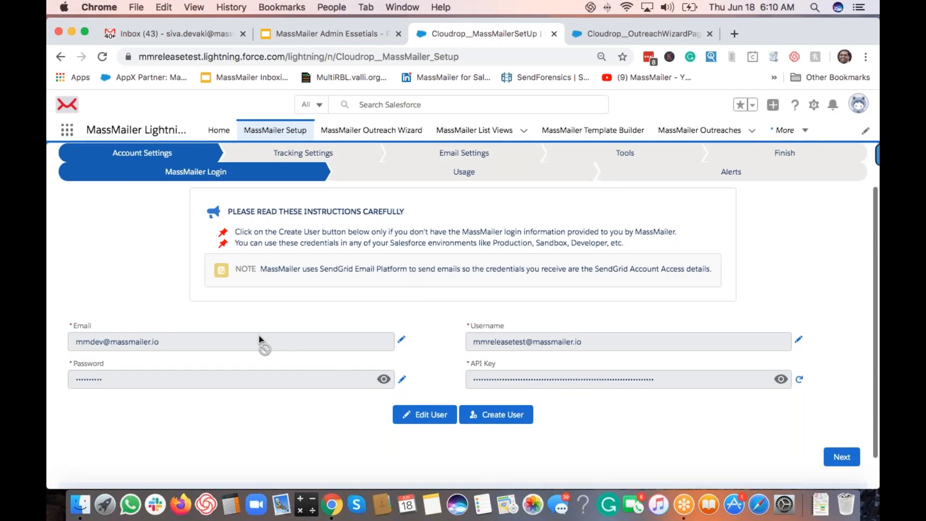
click(402, 341)
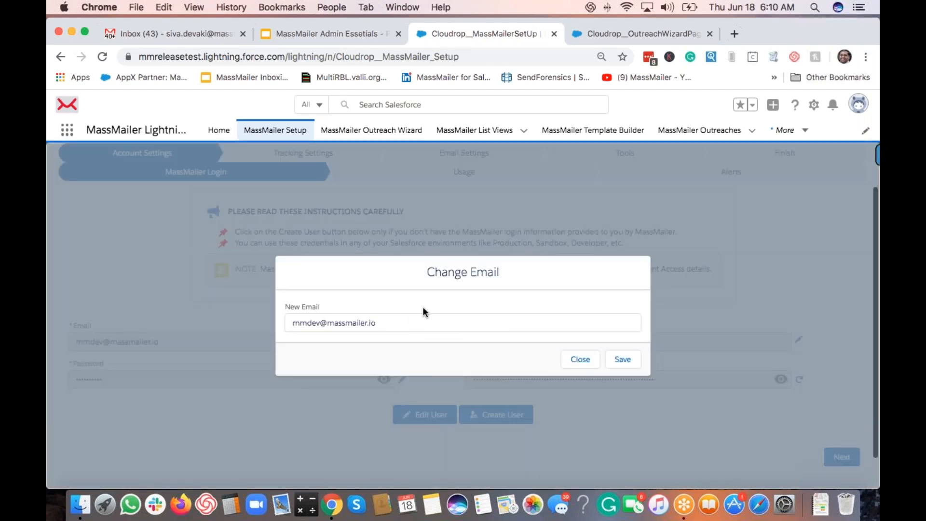
click(588, 367)
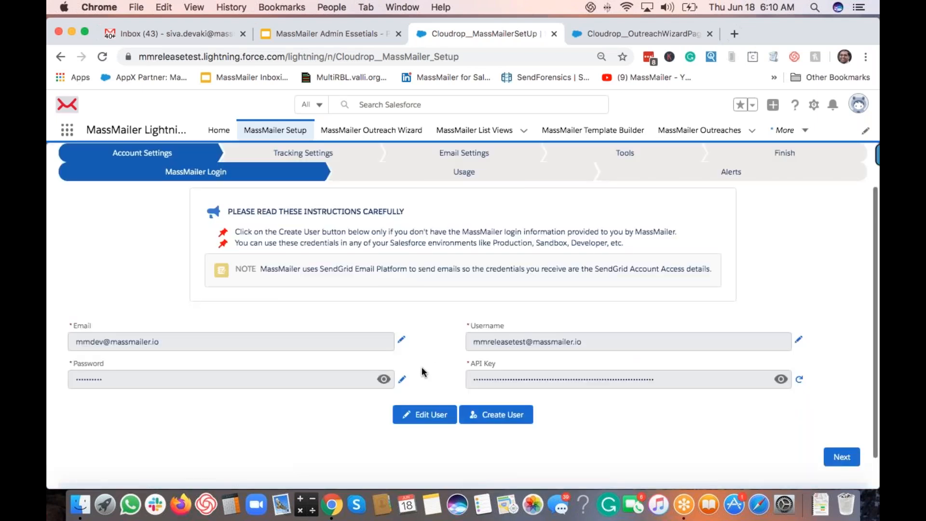
click(403, 381)
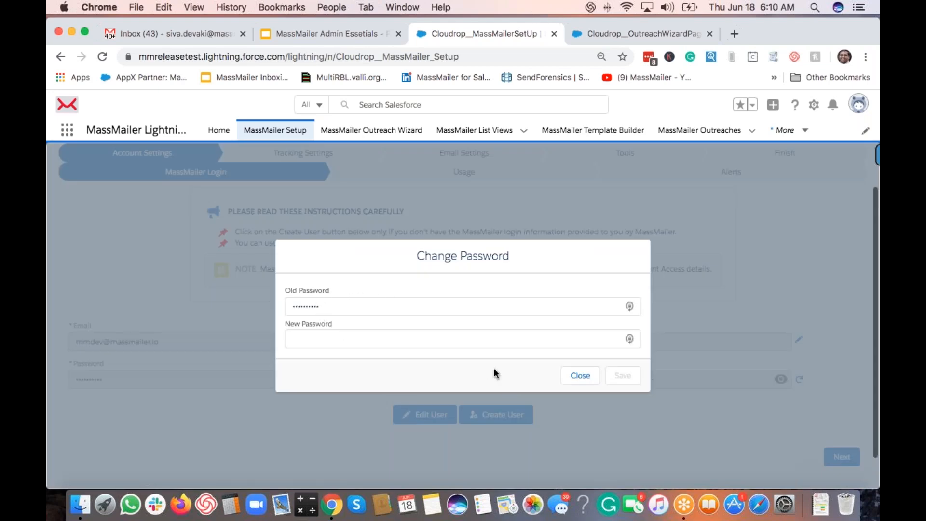
click(581, 377)
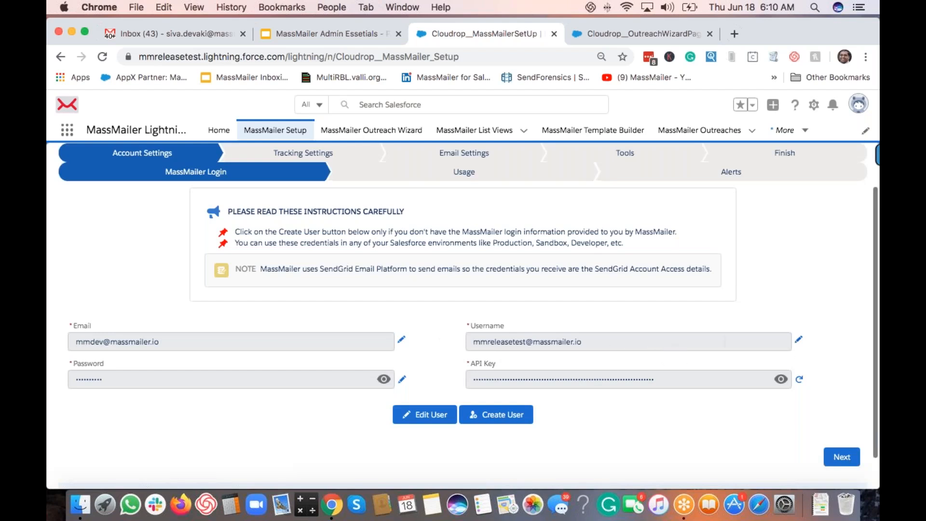
click(798, 339)
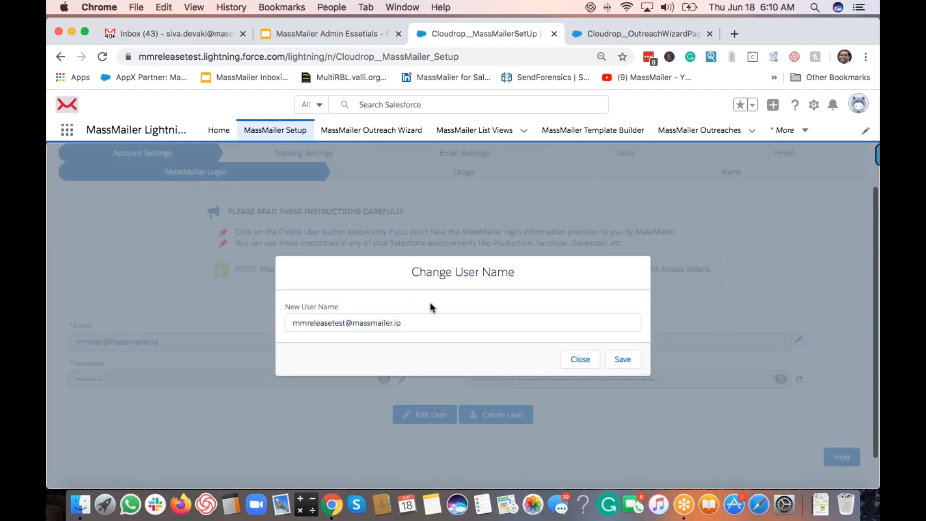
click(582, 361)
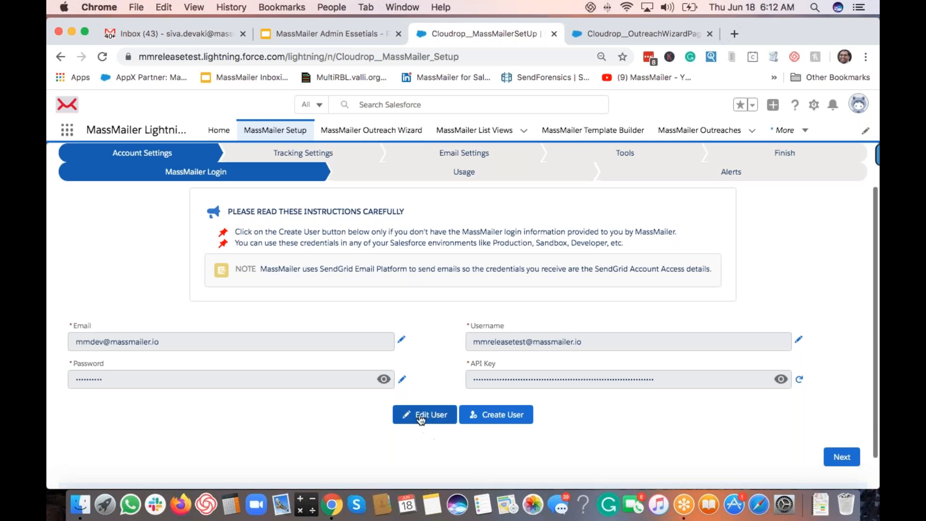
Step: Cancel editing the login details, leaving them unchanged, and advance the wizard to the Usage step
click(437, 417)
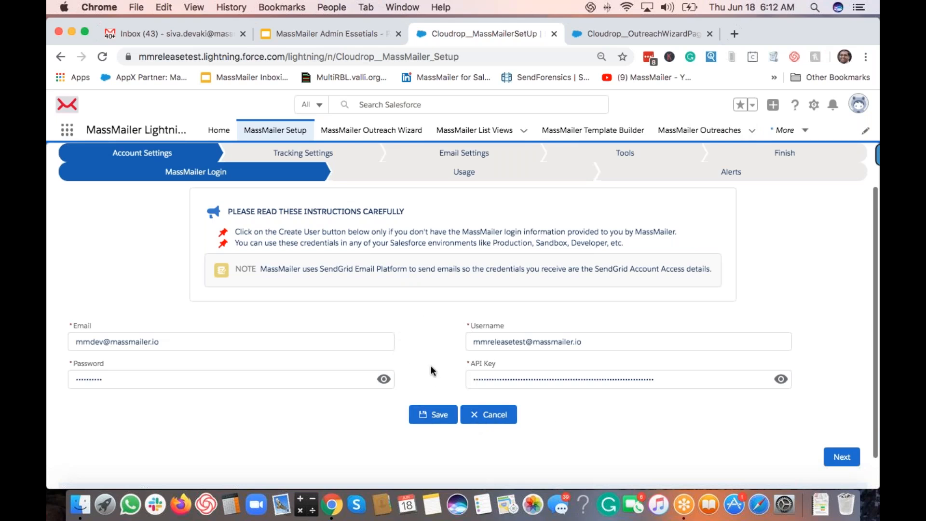
click(502, 423)
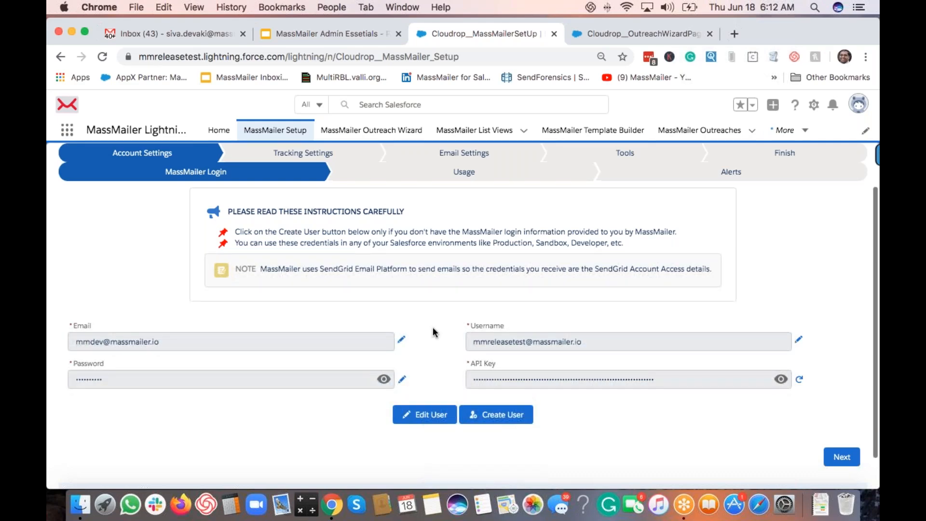
scroll(433, 327, up, 2)
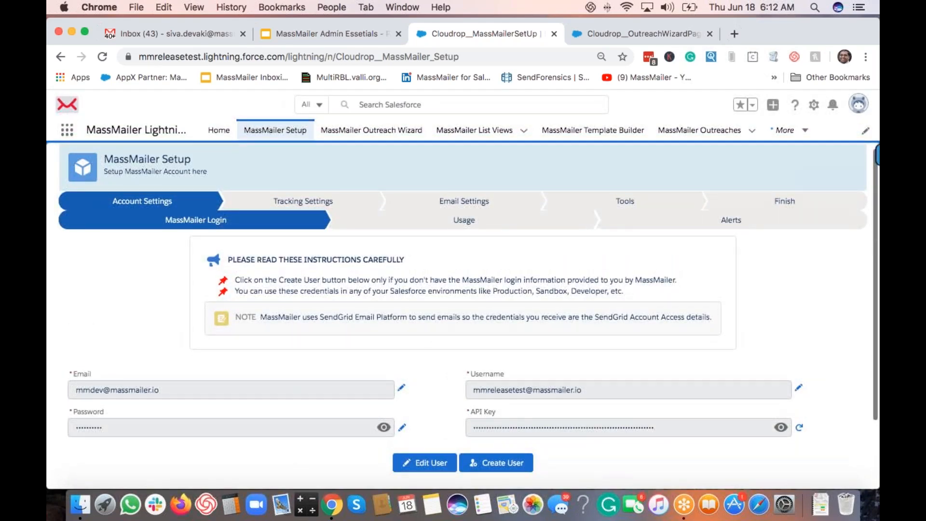
scroll(458, 323, down, 3)
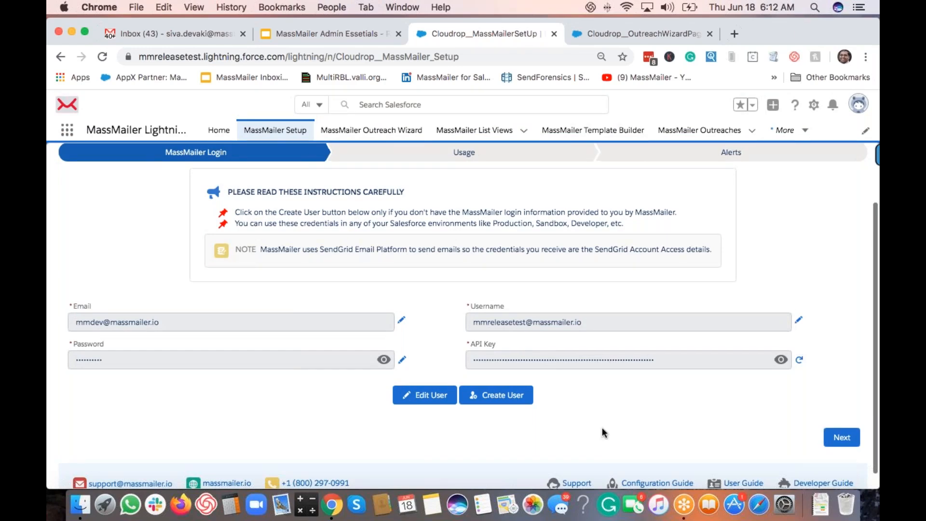
scroll(603, 432, up, 2)
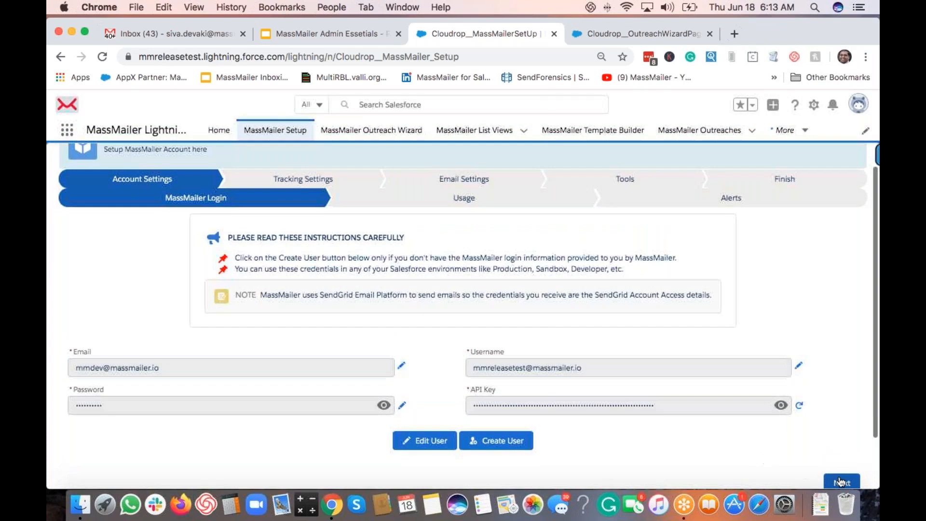
click(840, 482)
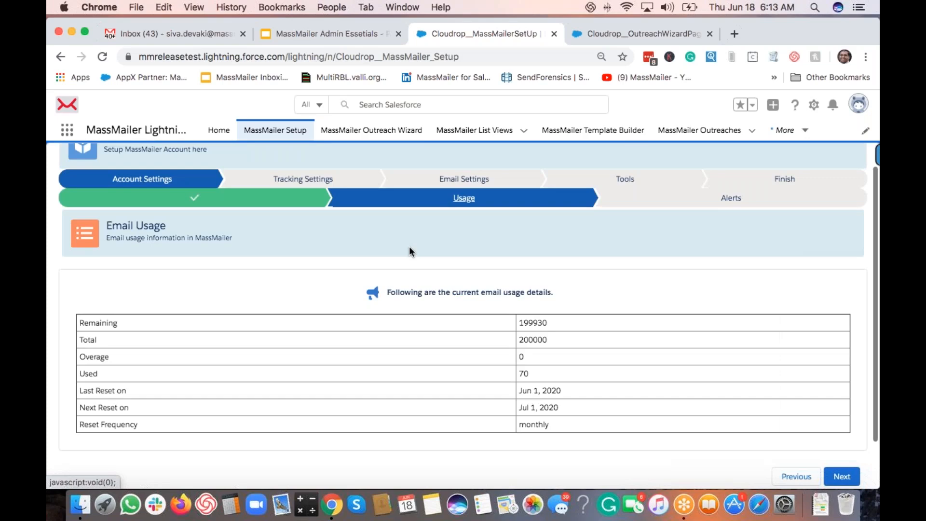
scroll(410, 248, down, 1)
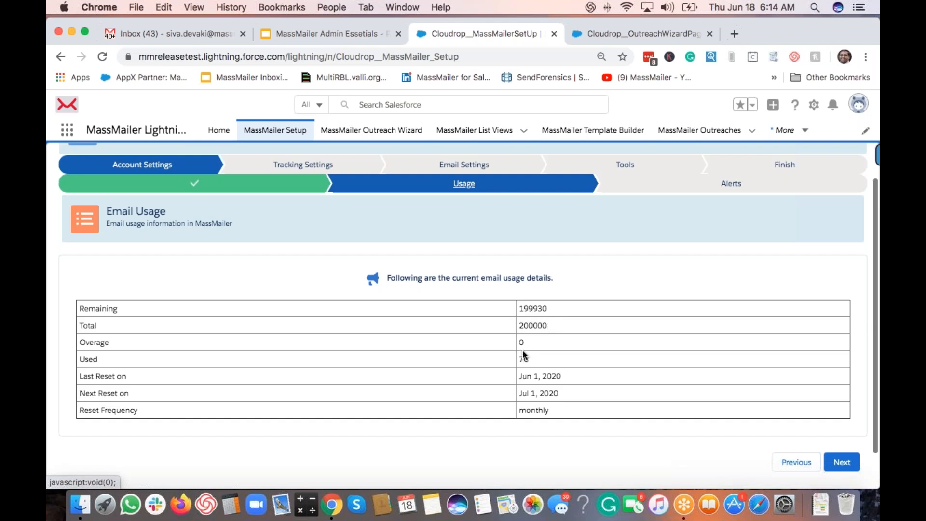
Step: Bring the Email Usage table into view: 70 used, 199930 of 200000 remaining
scroll(522, 352, up, 1)
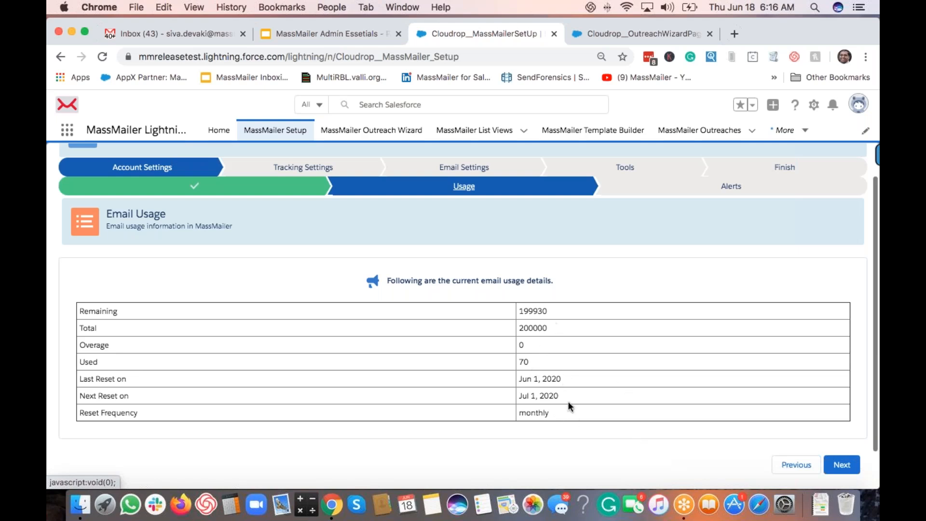
Step: Advance to the Alerts step and view the Email Usage Notification alerts at 90, 80 and 50 percent
click(842, 464)
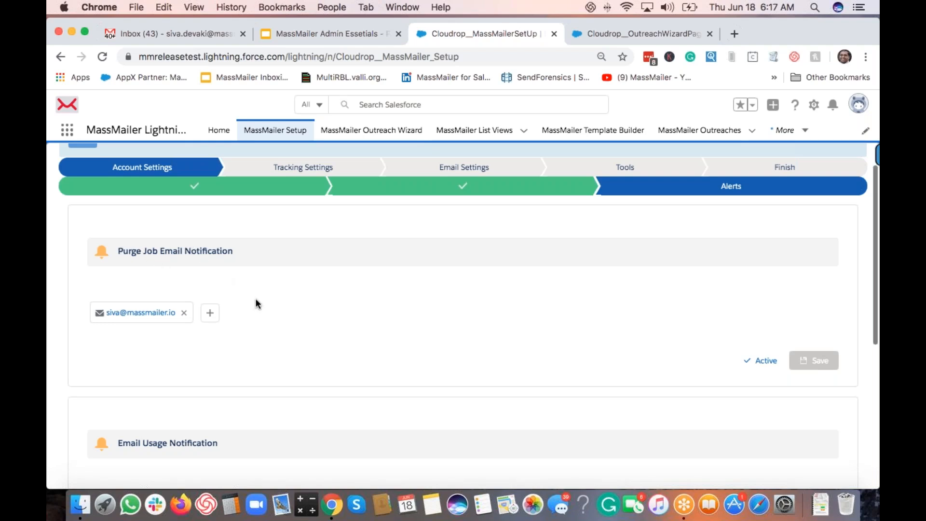
scroll(256, 303, down, 5)
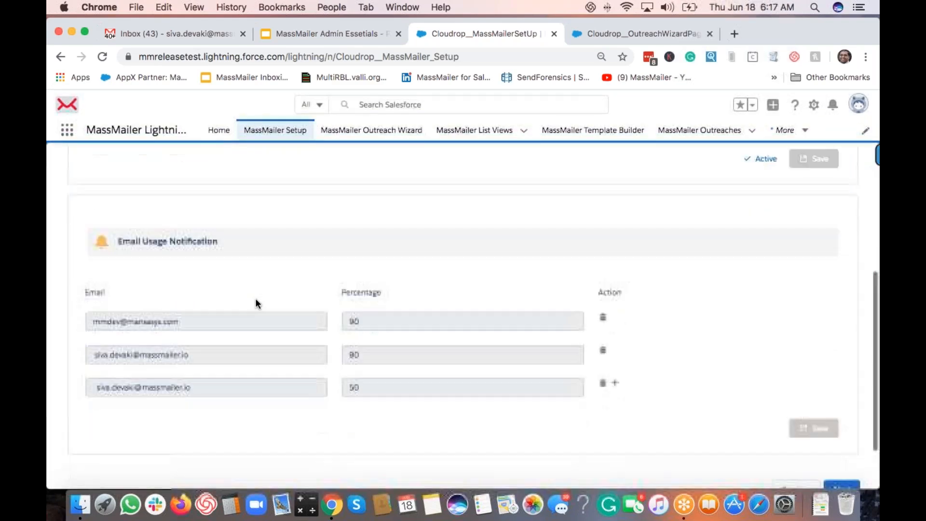
scroll(256, 303, up, 4)
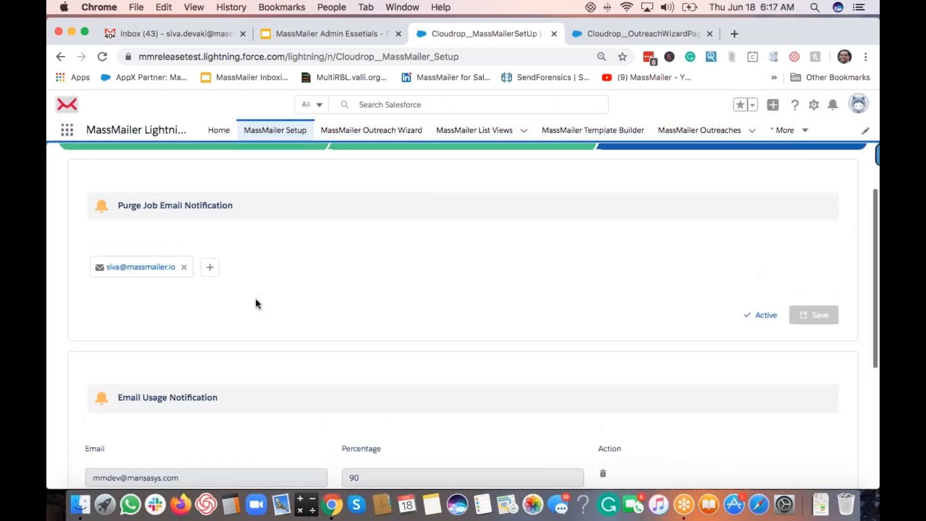
scroll(255, 299, up, 2)
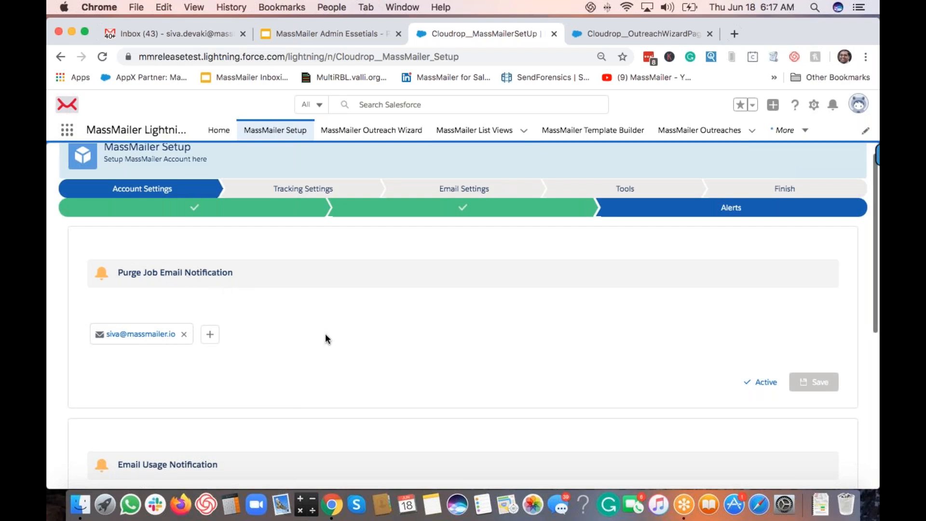
scroll(325, 334, down, 5)
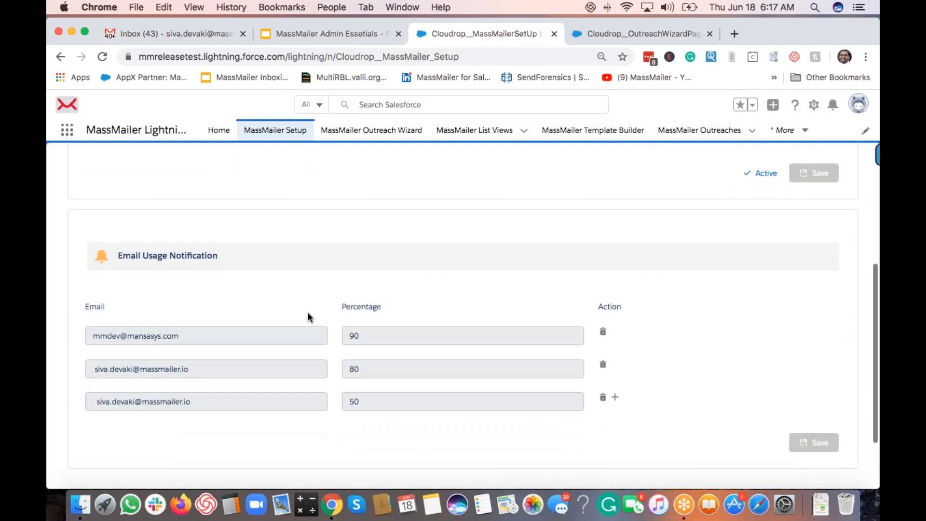
Step: Add a fourth usage alert row with a recipient email and 75 percent
click(615, 398)
drag(191, 403, 126, 429)
click(292, 464)
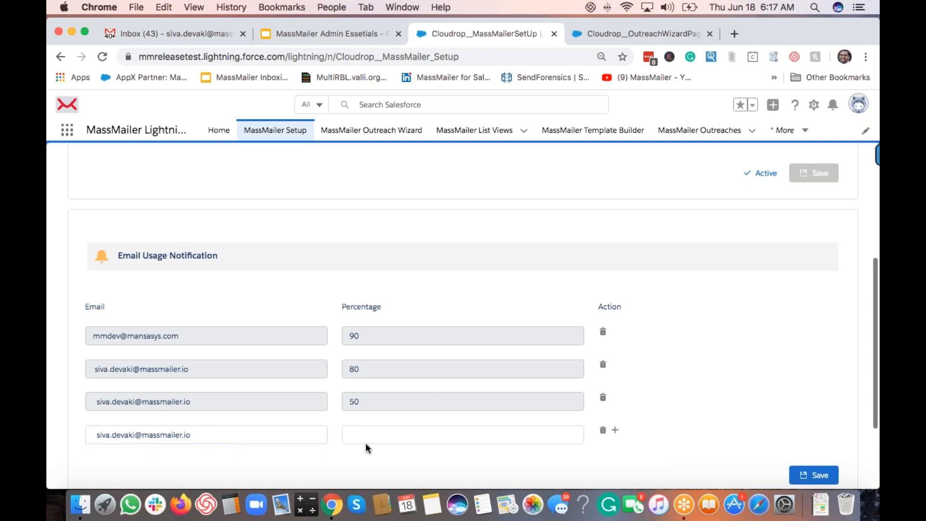
click(377, 438)
text(75)
click(739, 432)
Step: Save the usage alerts, dismiss the success message, and continue to Tracking Settings
scroll(699, 428, down, 3)
click(815, 409)
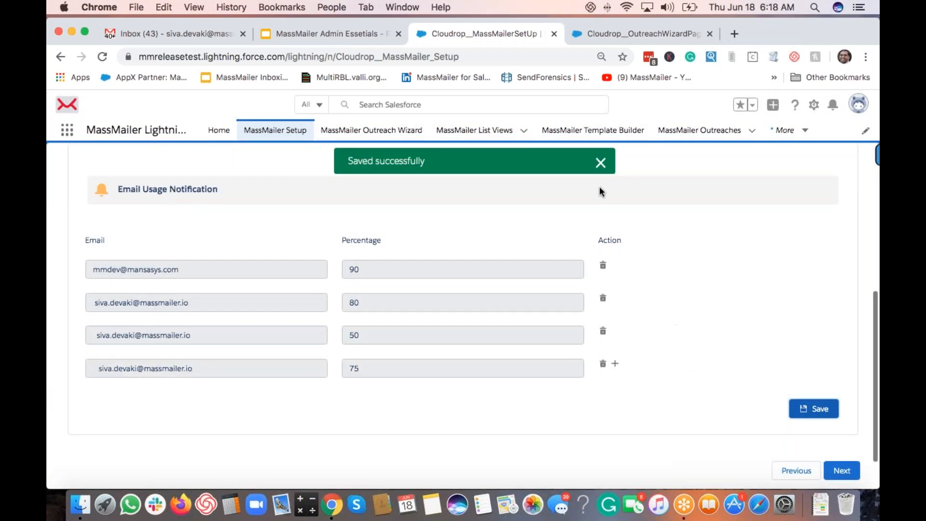
click(601, 163)
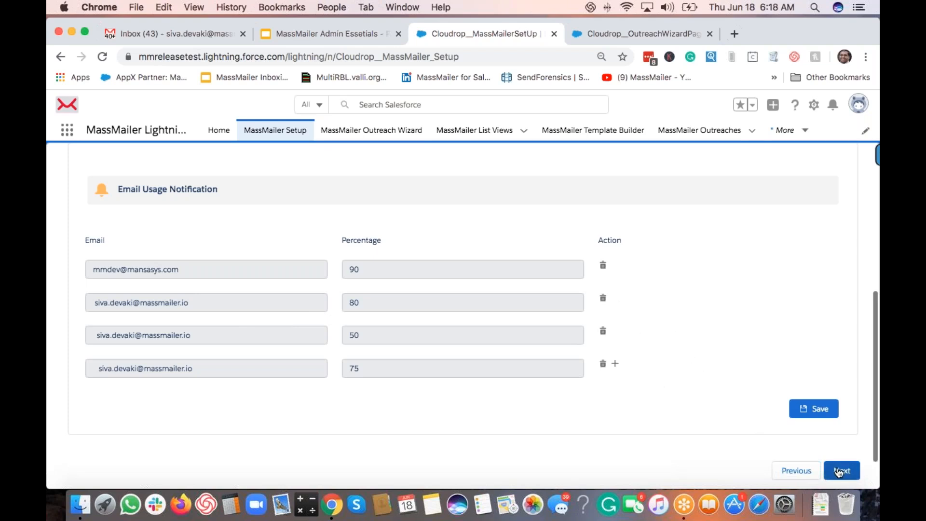
click(839, 472)
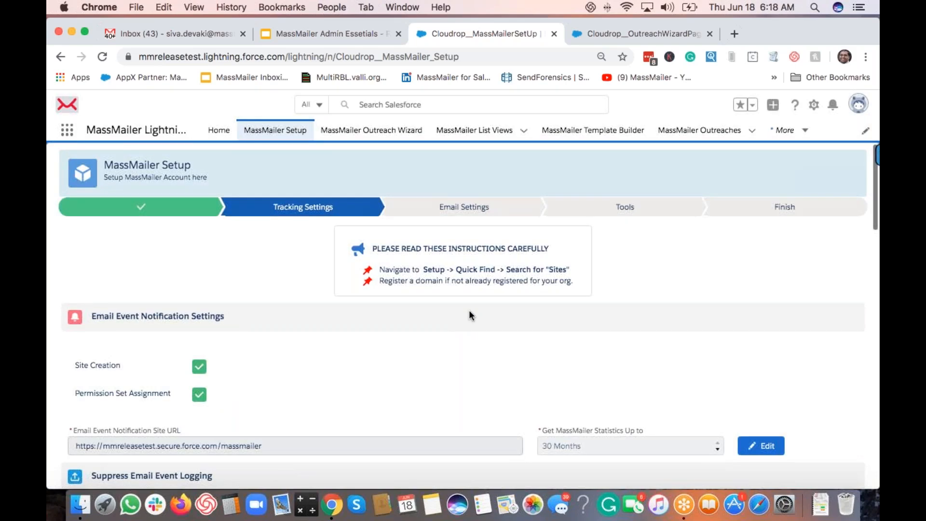
scroll(465, 309, down, 2)
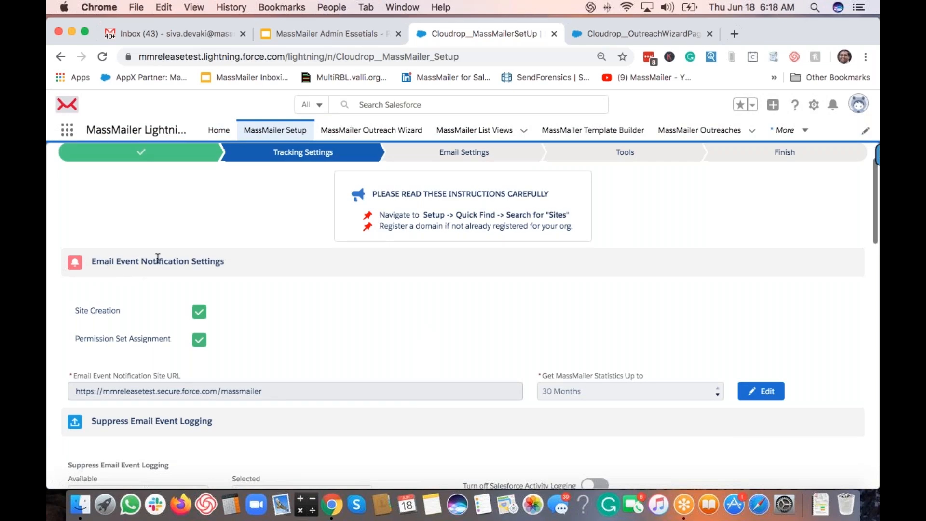
scroll(282, 364, down, 1)
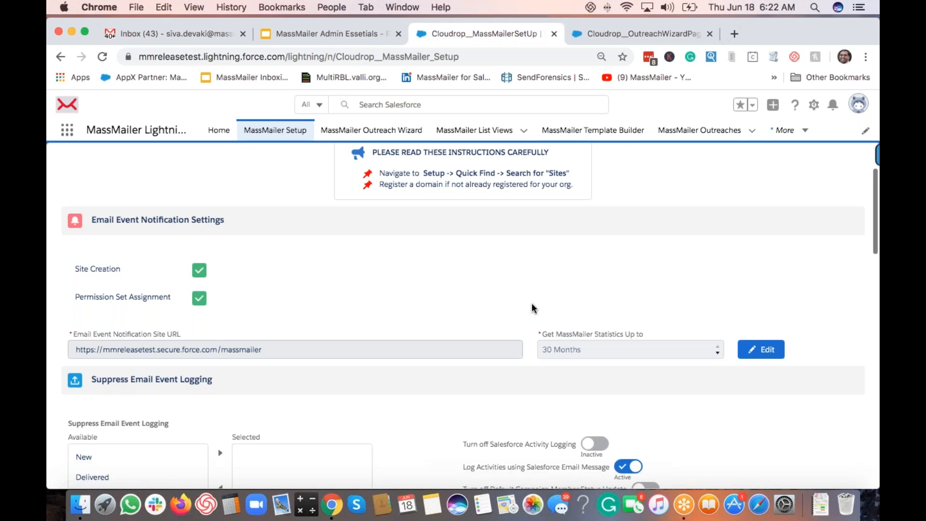
Step: Set Get MassMailer Statistics Up to 6 Months instead of 30 Months
click(767, 349)
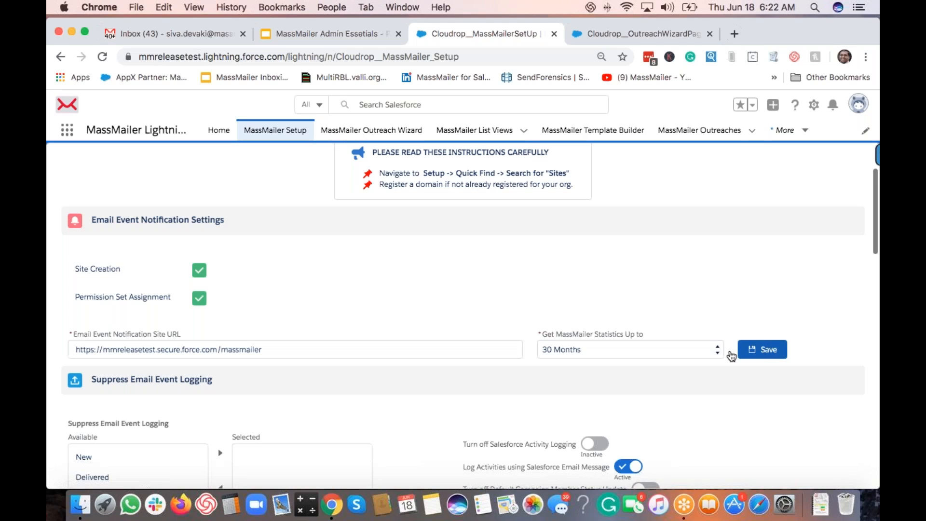
click(679, 350)
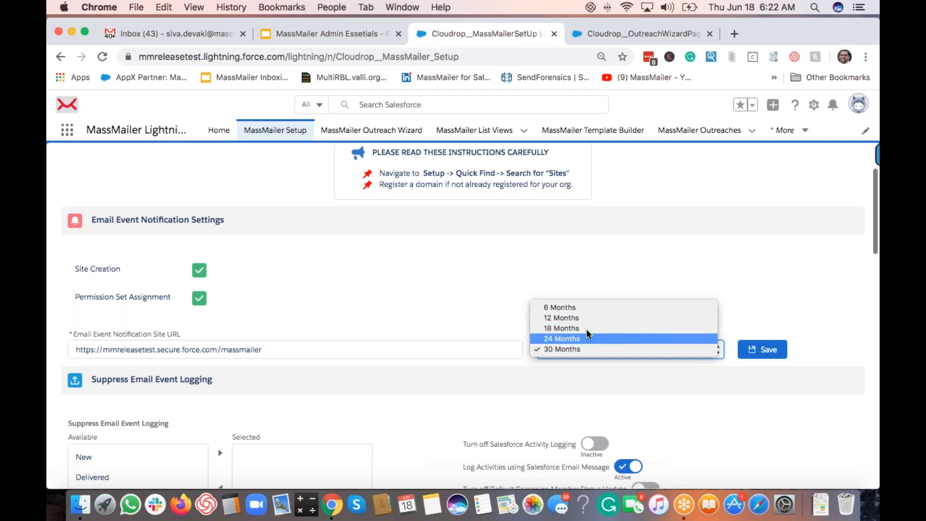
click(574, 308)
click(604, 301)
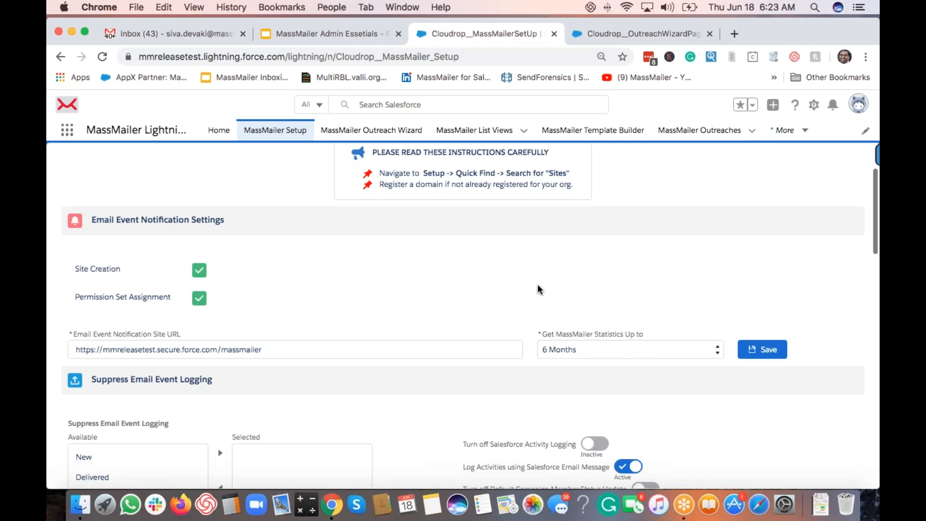
scroll(538, 286, down, 3)
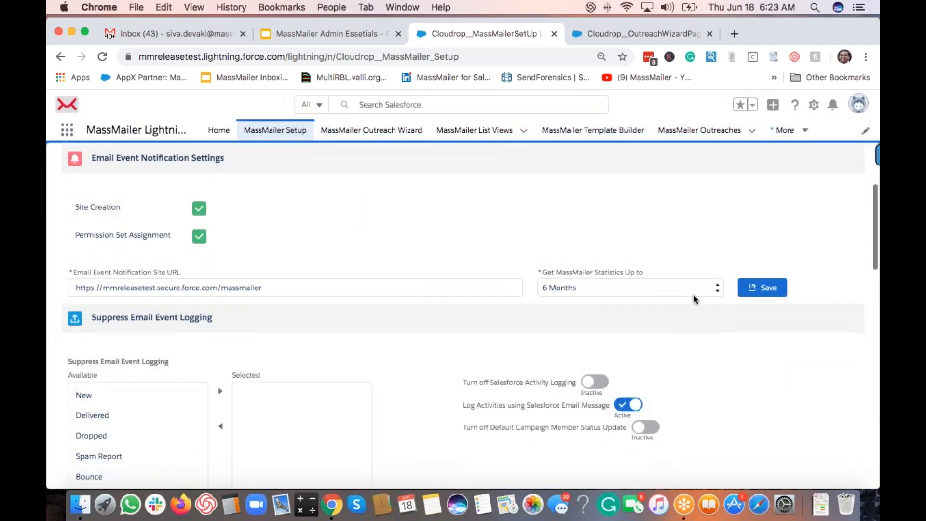
Step: Save the 6 Months statistics setting and acknowledge the 'Site has been updated' alert
click(757, 295)
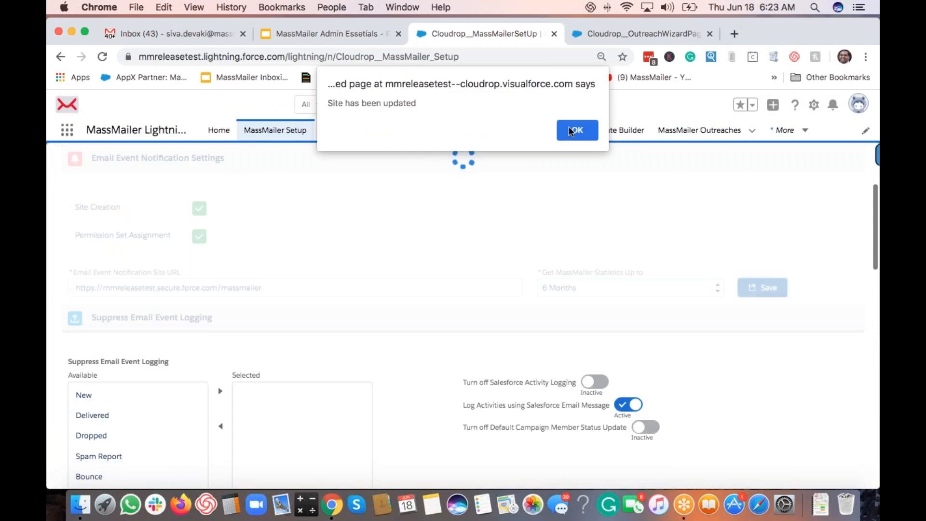
click(571, 130)
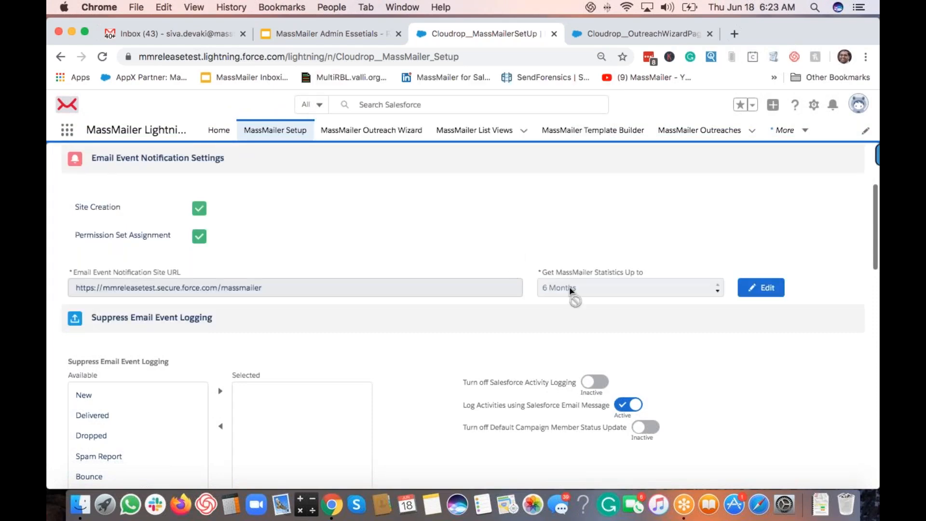
Step: Suppress logging of the Processed email event in Suppress Email Event Logging
scroll(519, 240, down, 2)
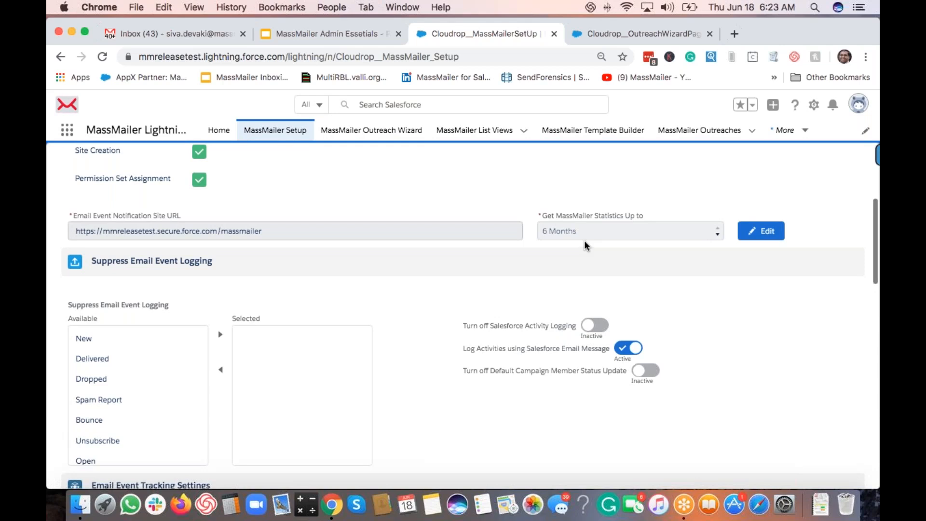
scroll(569, 192, down, 3)
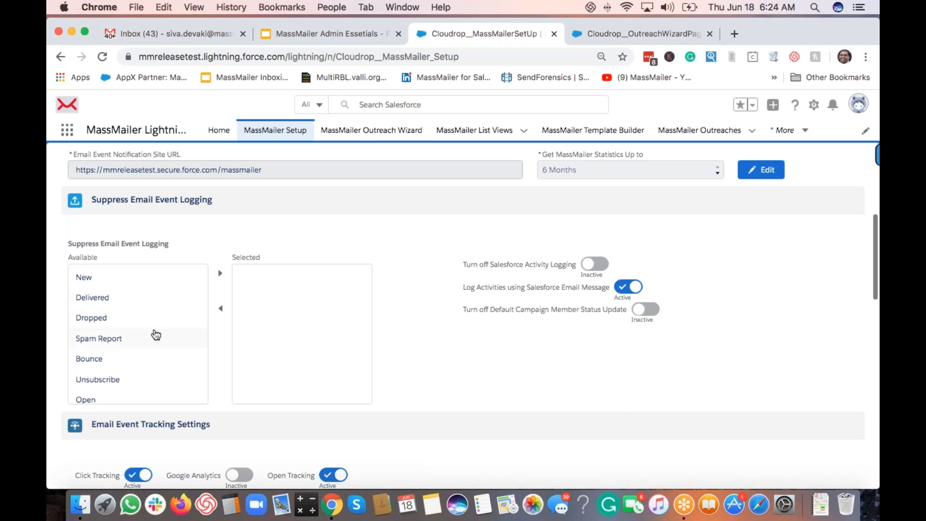
scroll(137, 333, down, 5)
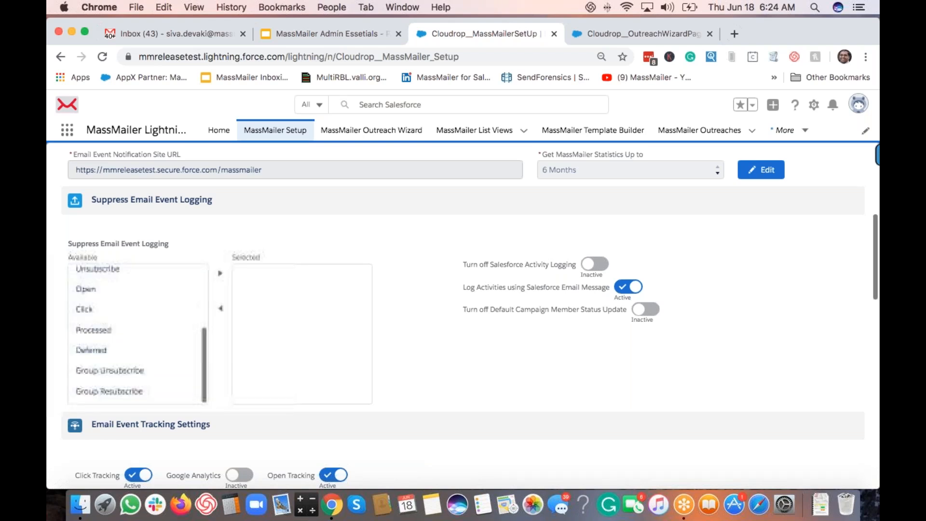
click(124, 330)
click(220, 273)
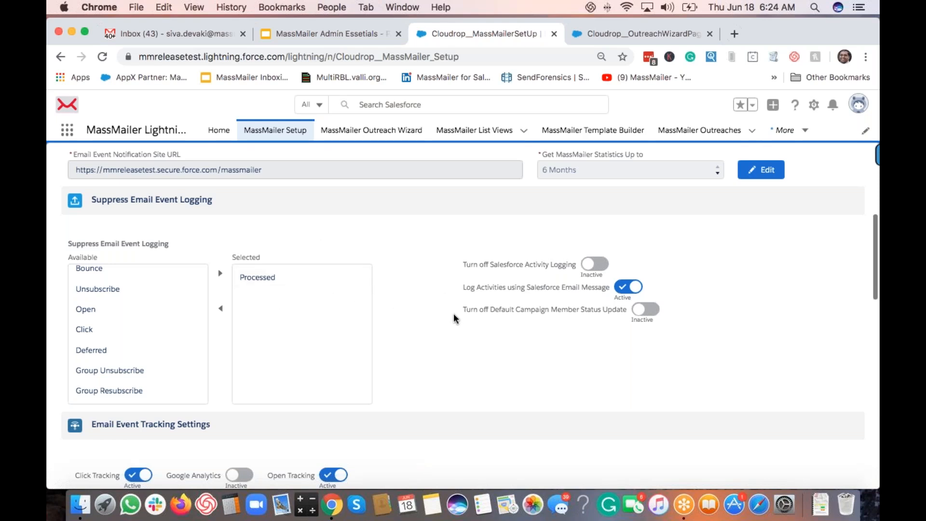
Step: Scroll through the Email Event Tracking section showing Click Tracking and Open Tracking active
scroll(453, 314, down, 5)
scroll(367, 318, up, 3)
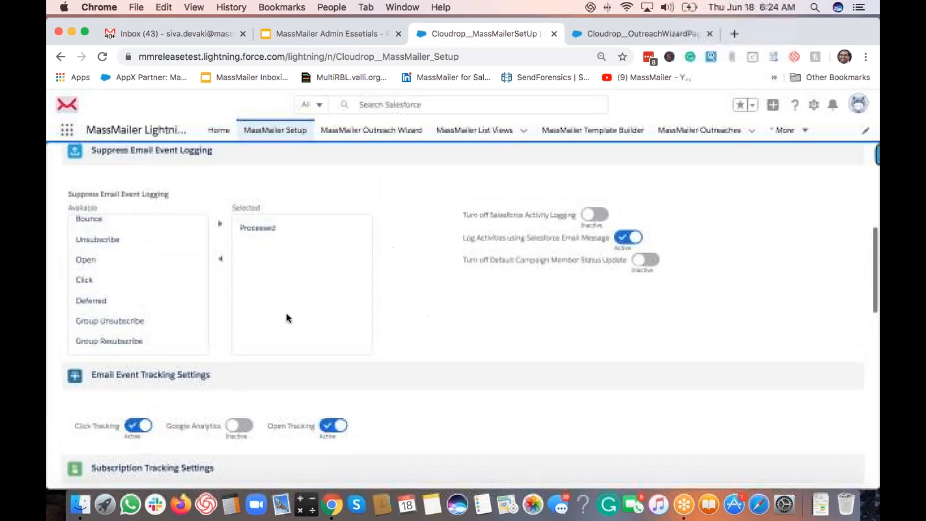
scroll(440, 319, up, 2)
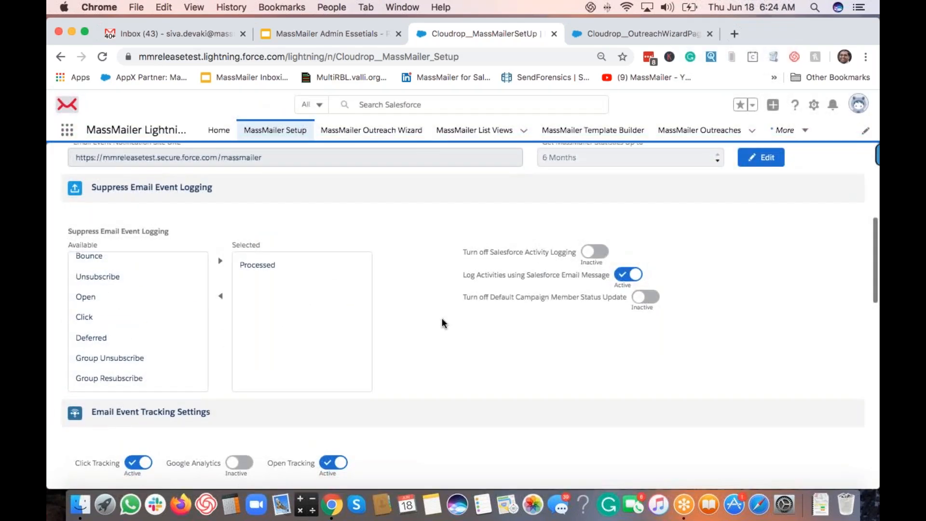
scroll(444, 323, up, 6)
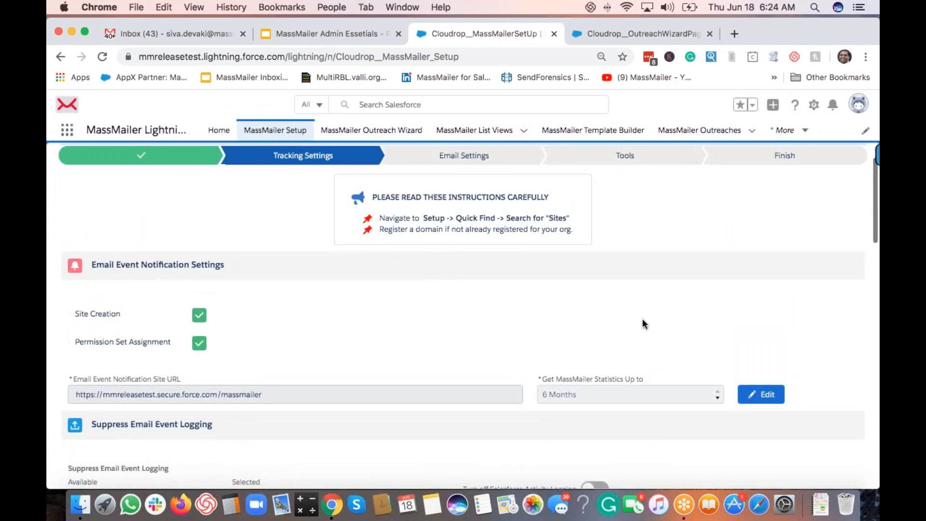
scroll(691, 345, down, 2)
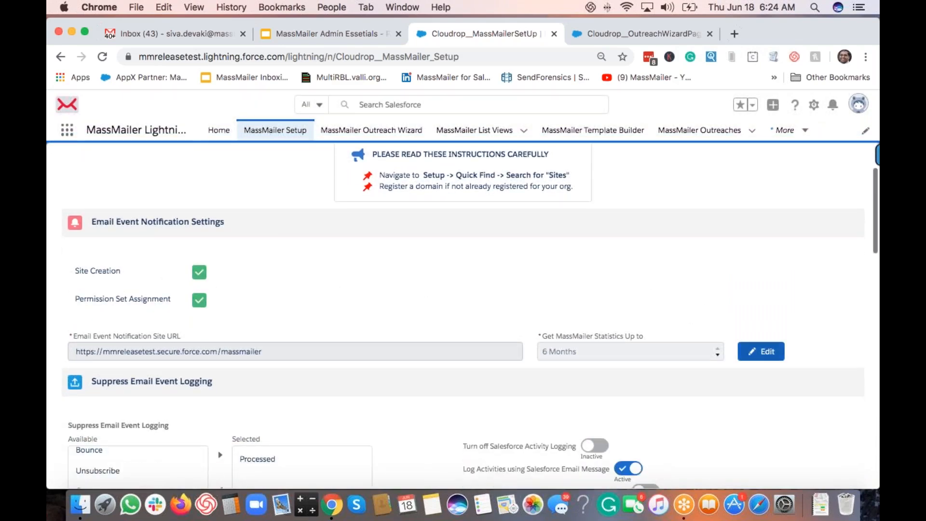
scroll(719, 389, down, 4)
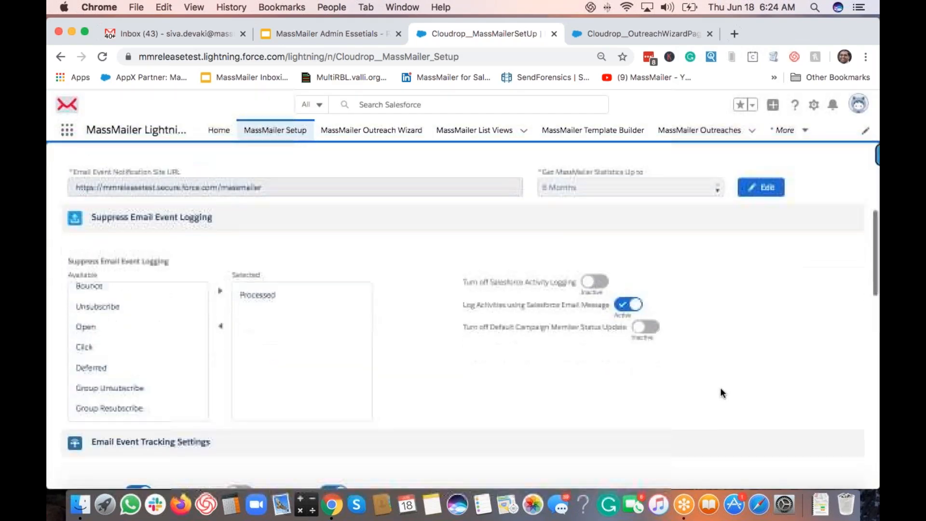
scroll(720, 393, down, 1)
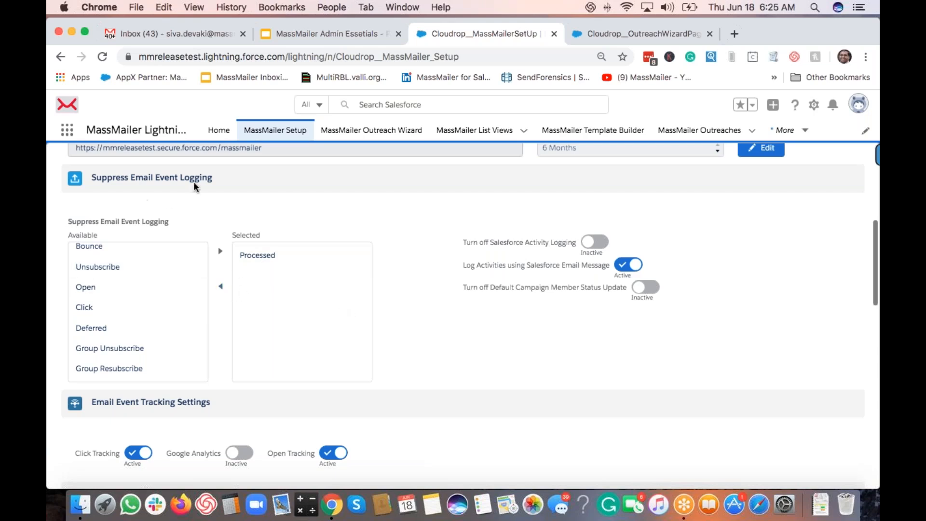
scroll(392, 238, down, 1)
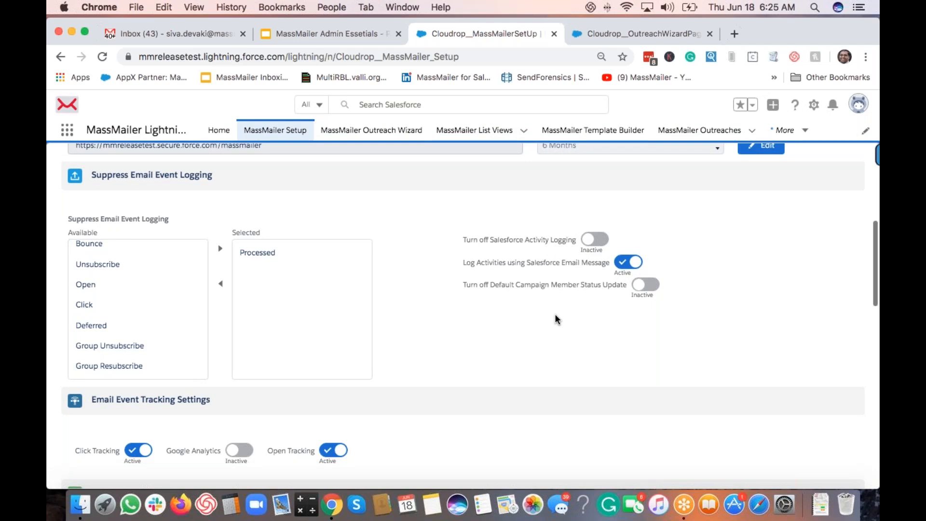
Step: Switch to the Outreach Wizard, open Home in a background tab, and search the test contact's name
click(625, 34)
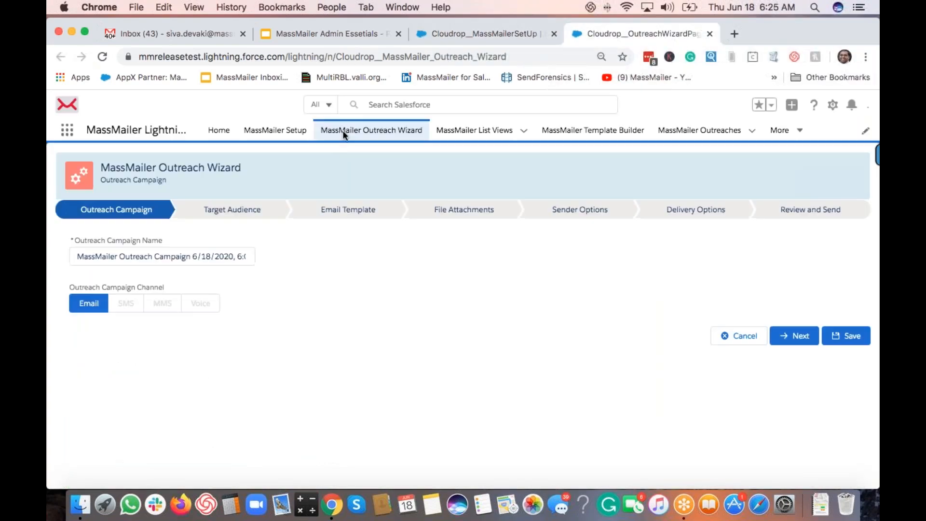
click(371, 105)
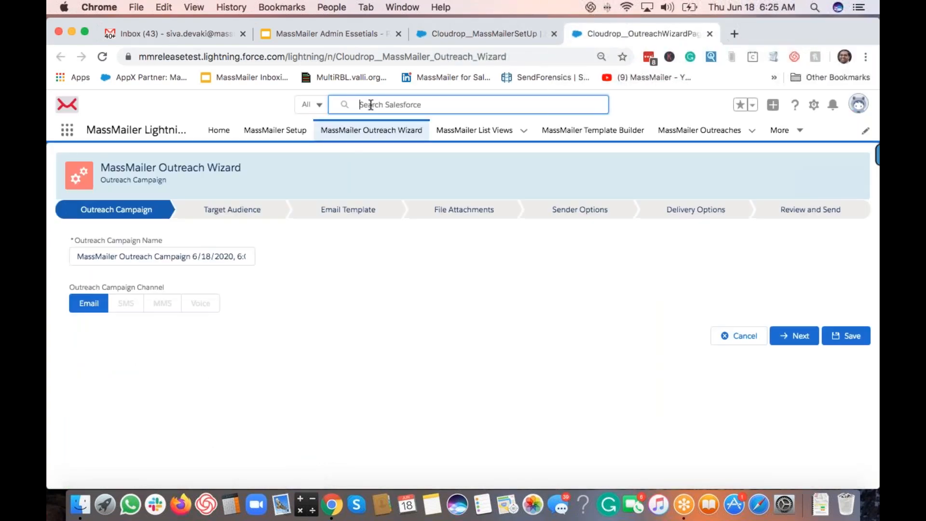
click(267, 106)
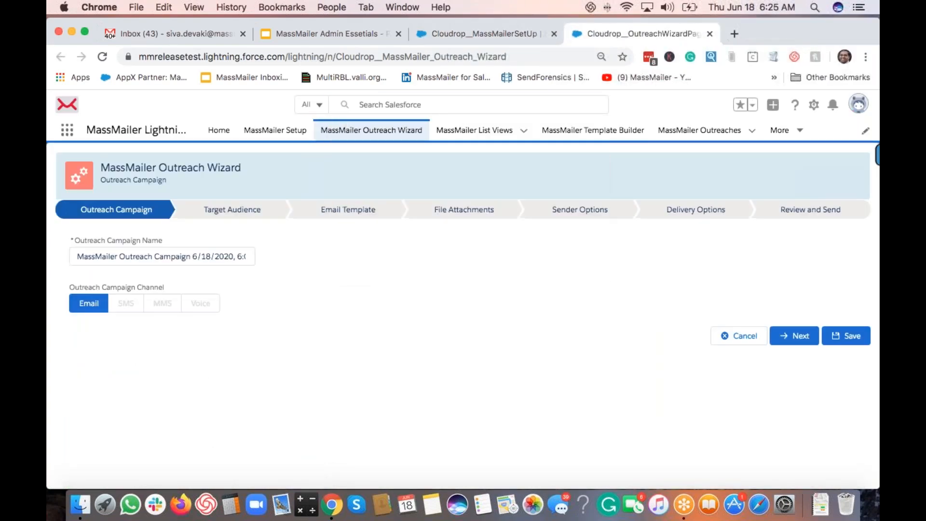
super+click(220, 131)
click(359, 105)
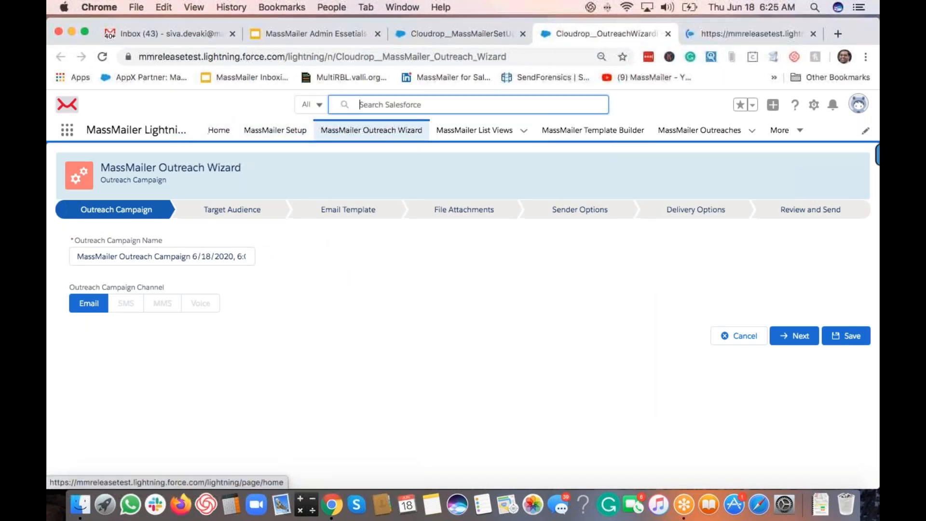
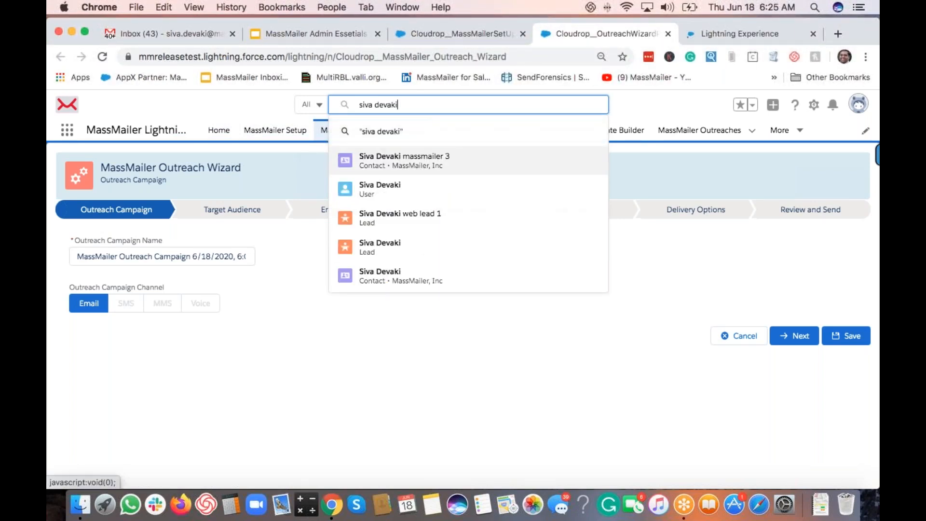
Step: Open the matching contact record from the search suggestions
click(418, 162)
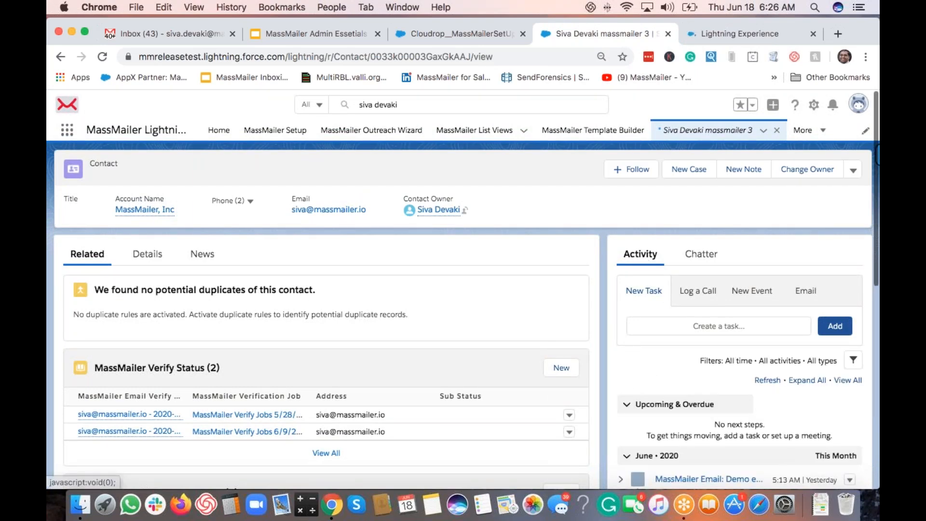
Step: Review the contact's MassMailer Email Status list, then return to the MassMailer Setup page
scroll(516, 289, down, 5)
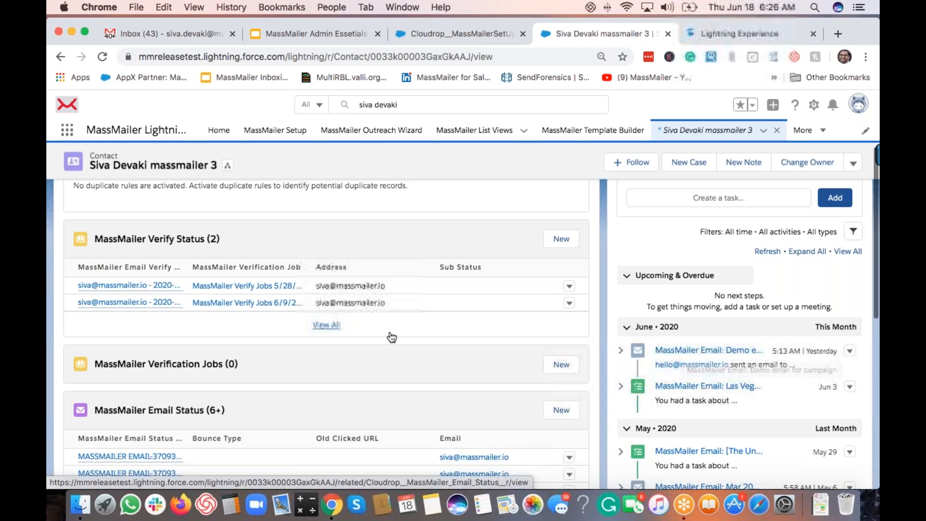
scroll(388, 334, down, 2)
scroll(463, 333, down, 1)
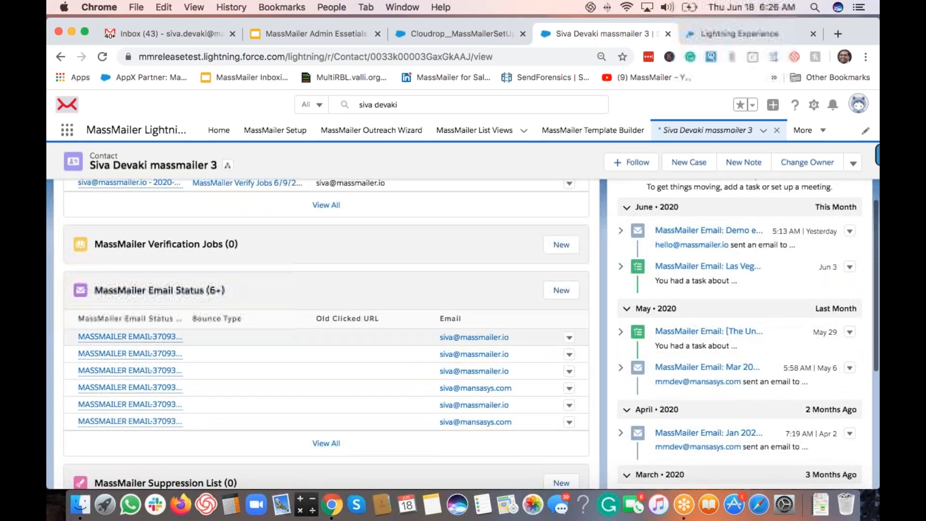
click(488, 33)
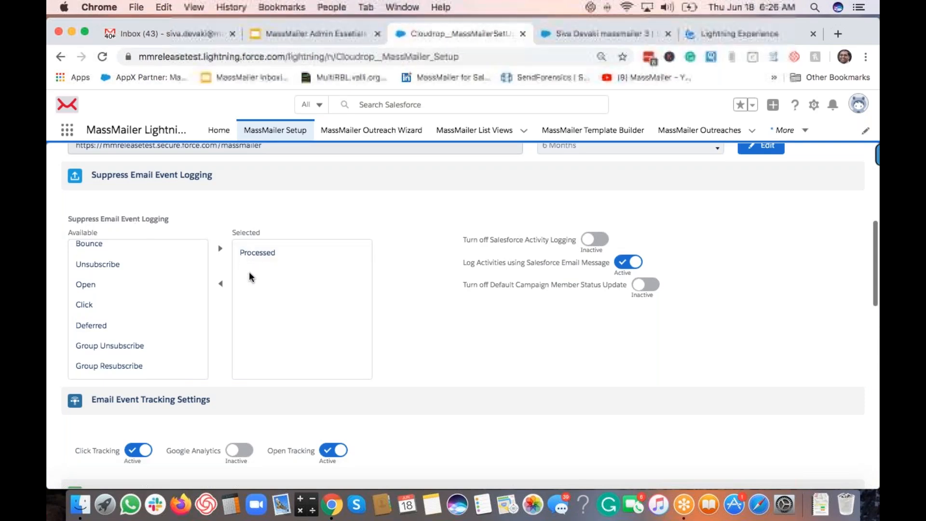
Step: Turn off Salesforce activity logging and check the contact's activity history
click(532, 244)
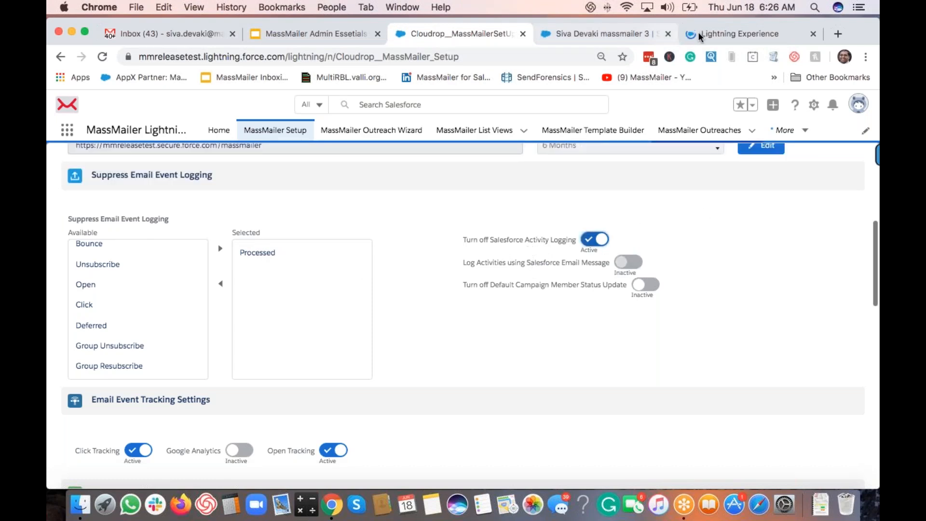
click(598, 33)
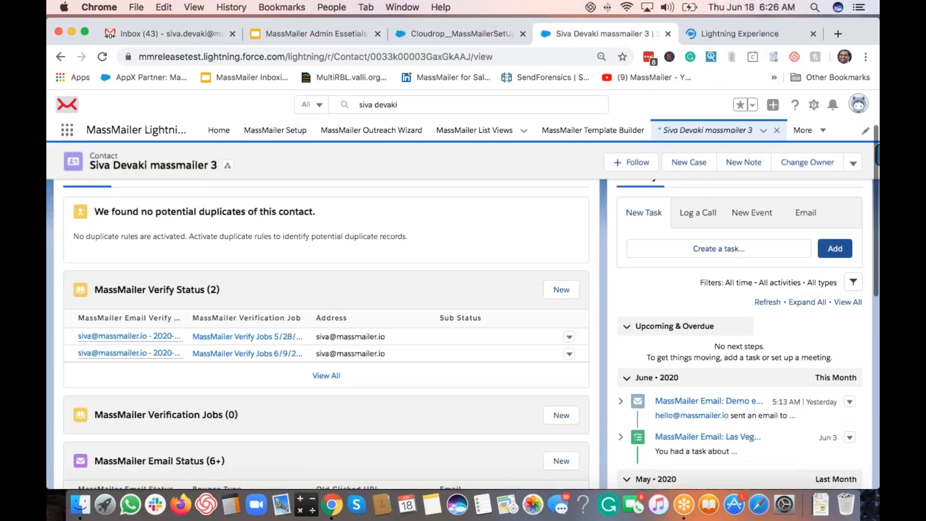
scroll(685, 361, down, 2)
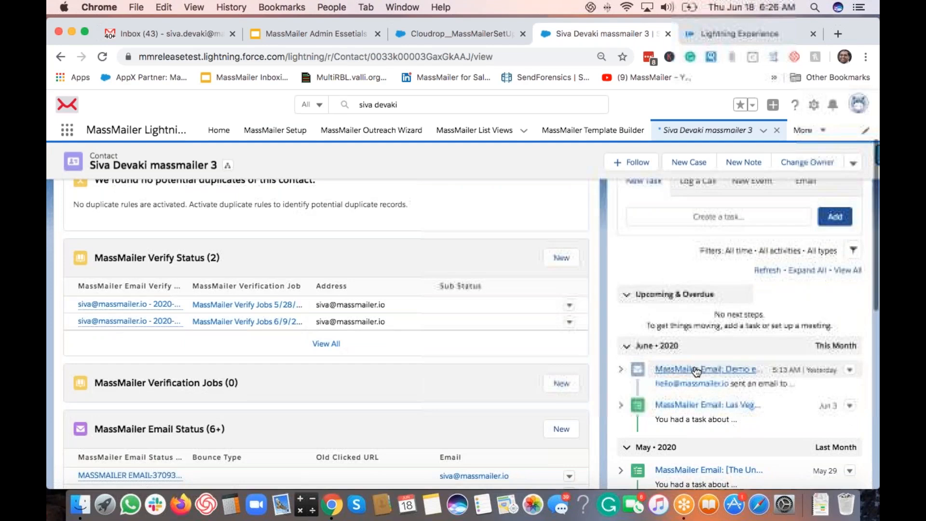
Step: Turn Salesforce activity logging back on with Salesforce Email Message logging inactive, then return to the contact
click(453, 33)
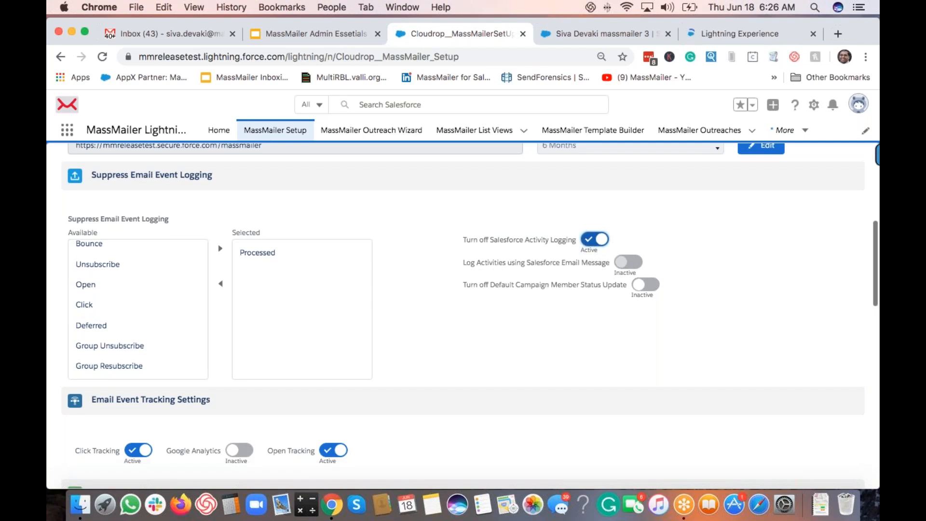
click(588, 241)
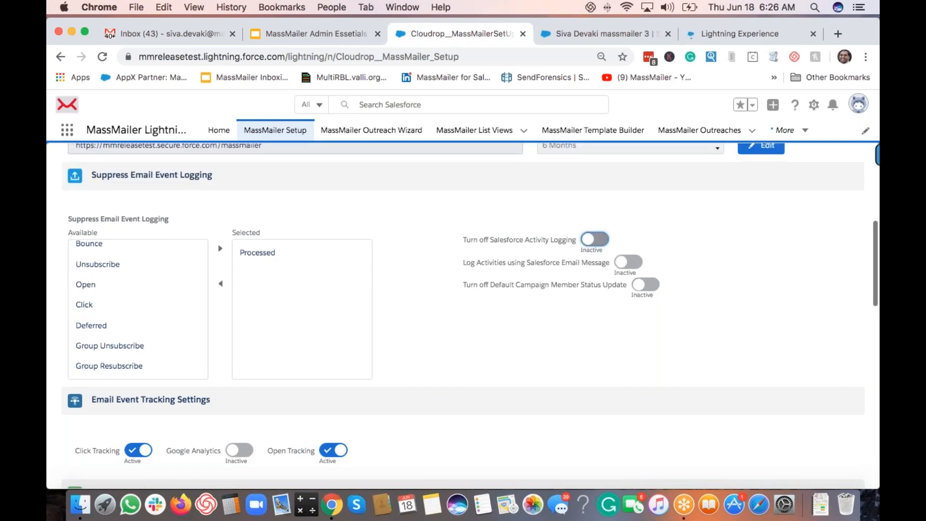
click(610, 344)
click(589, 34)
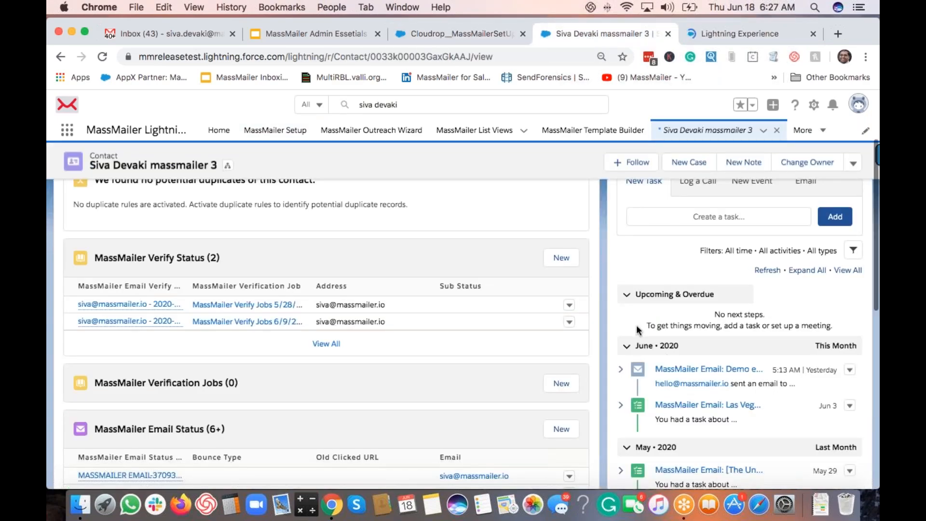
Step: Open the 'MassMailer Email: Demo email for campaign' record from the contact's Activity timeline
scroll(637, 330, down, 2)
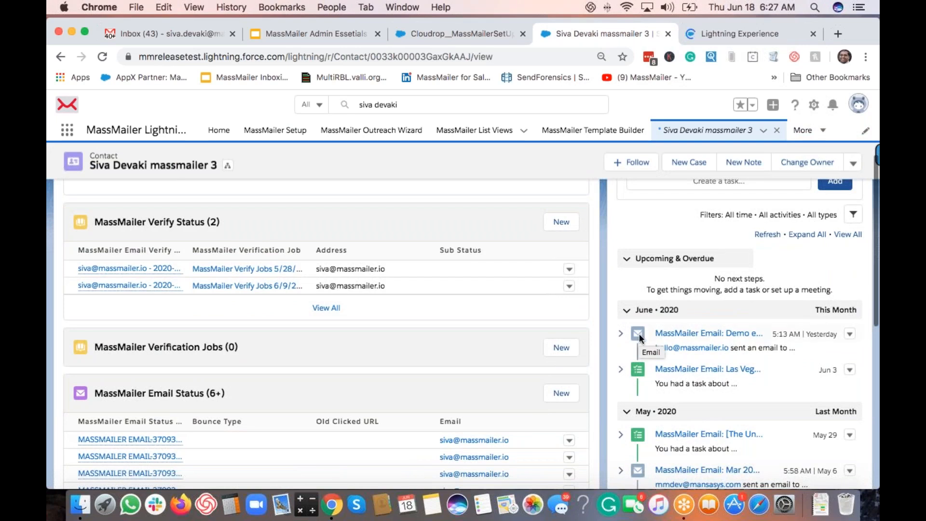
click(683, 335)
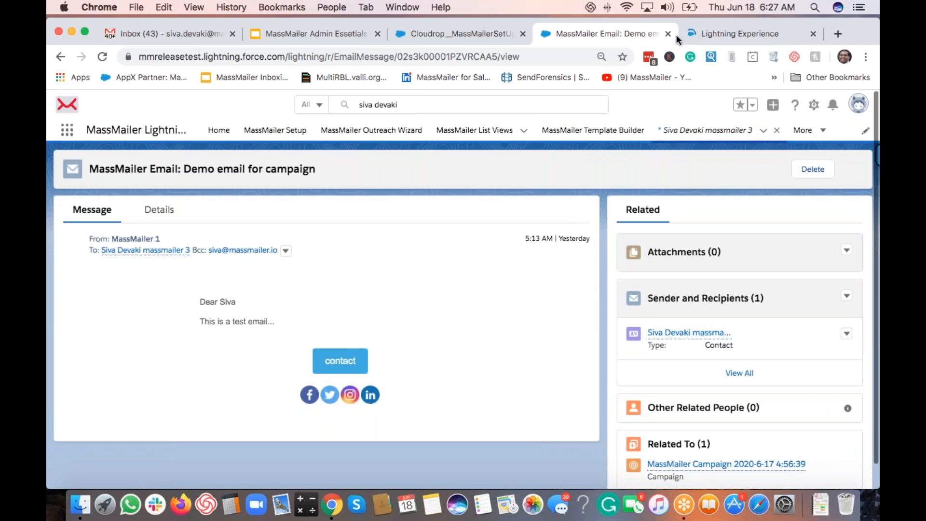
Step: Open Salesforce Setup Home in a new browser tab from the gear menu
click(815, 107)
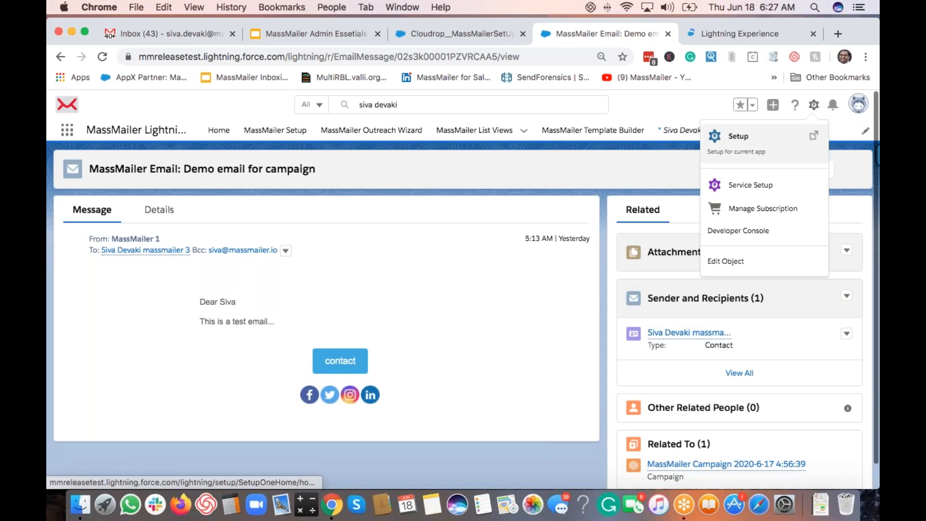
click(760, 157)
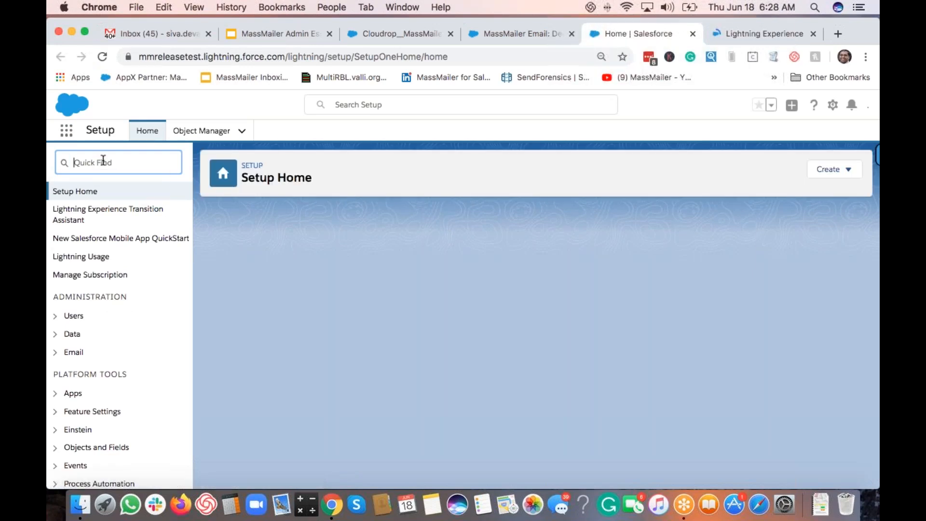
Step: Search Quick Find for 'enha', confirm Enhanced Email is enabled, and return to the email record tab
click(102, 163)
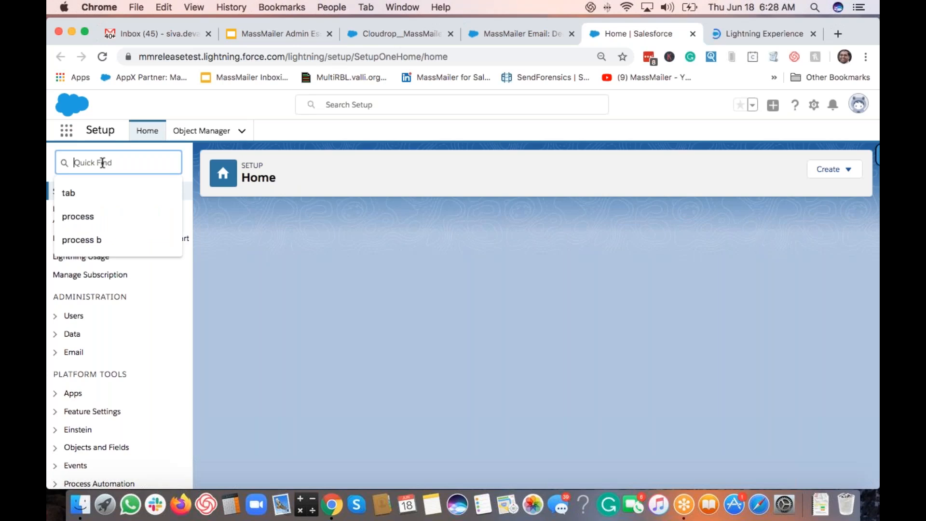
text(en)
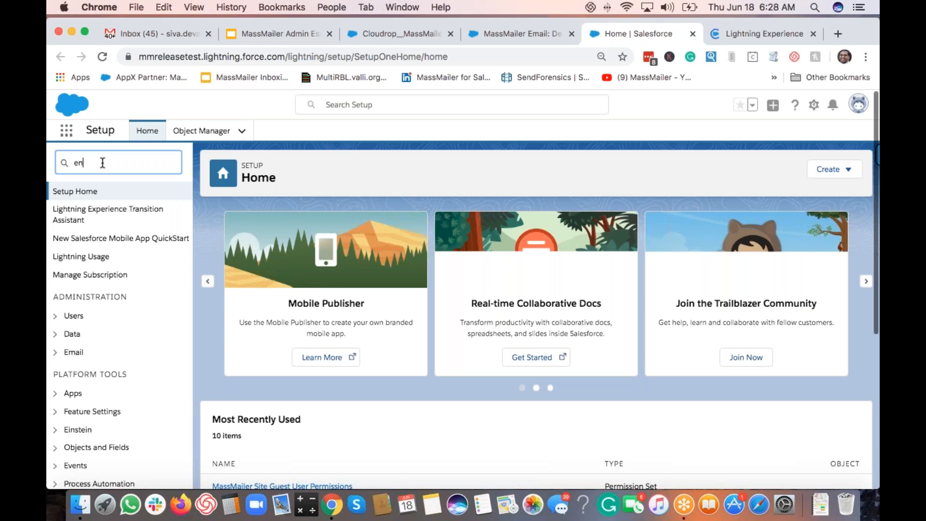
text(ha)
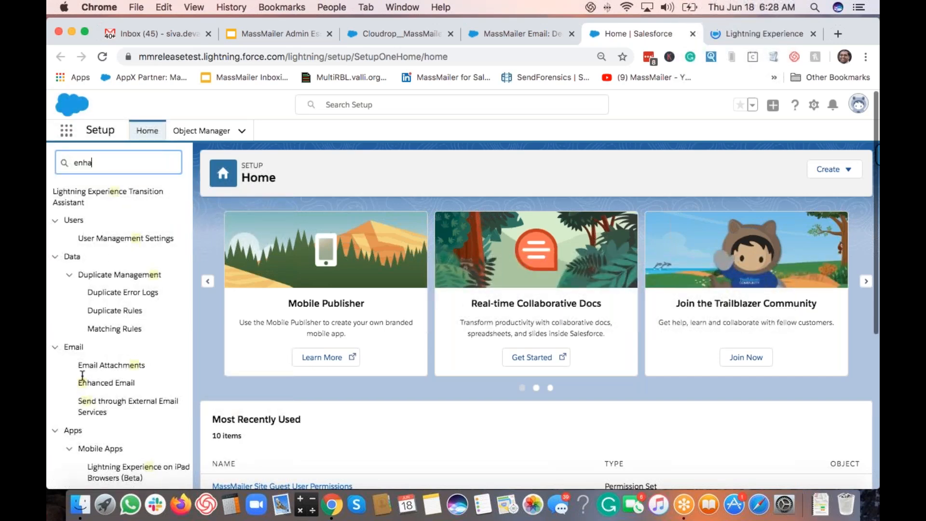
click(108, 209)
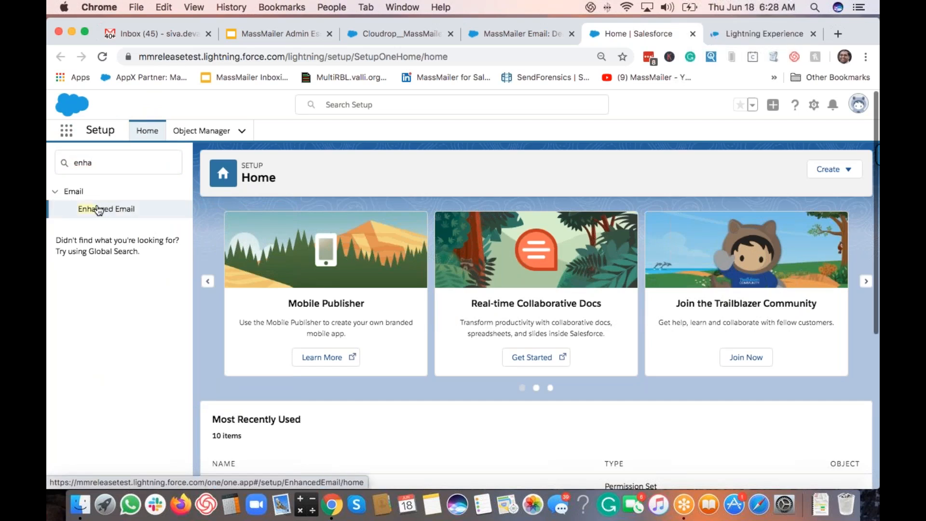
click(120, 213)
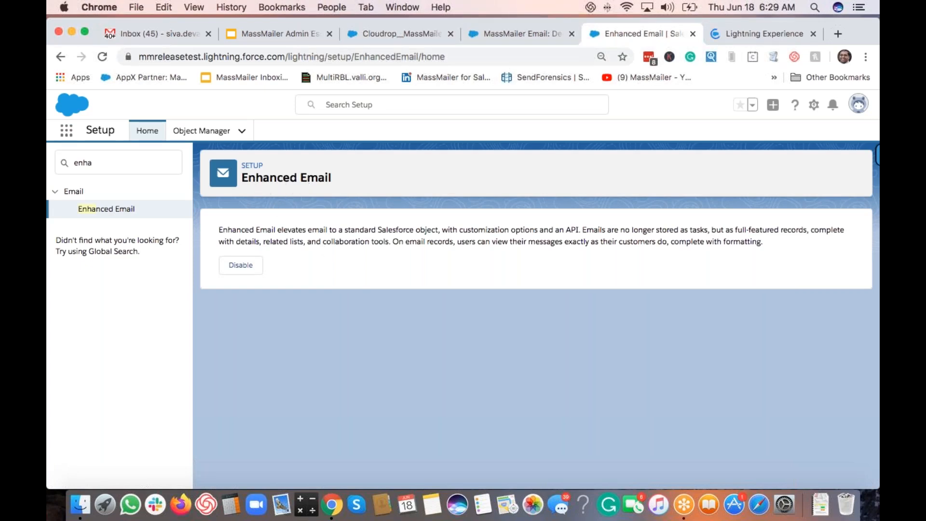
click(508, 33)
click(696, 314)
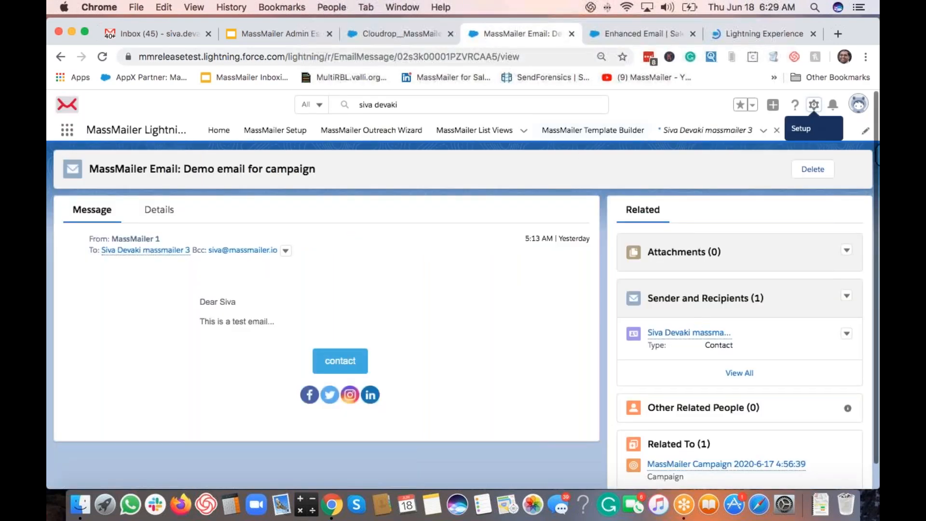
Step: On the MassMailer Setup page, switch 'Log Activities using Salesforce Email Message' to active
click(390, 33)
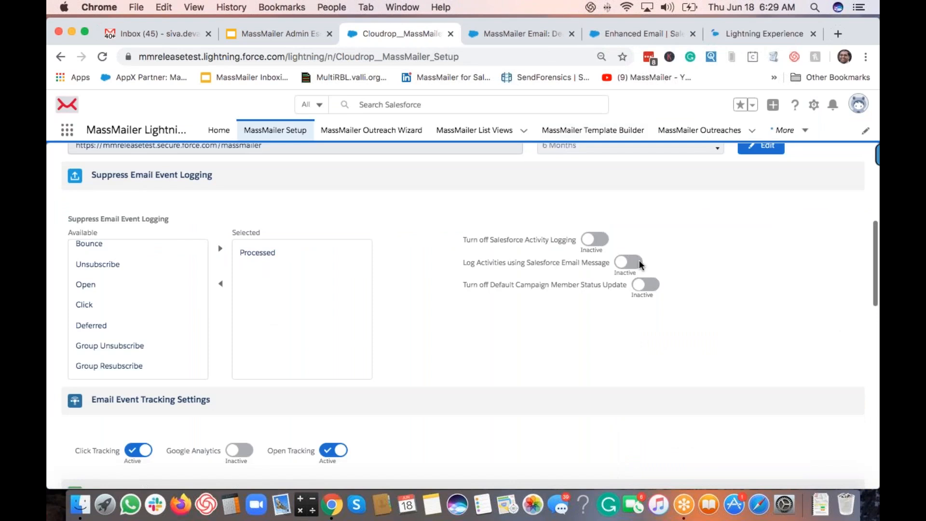
click(531, 266)
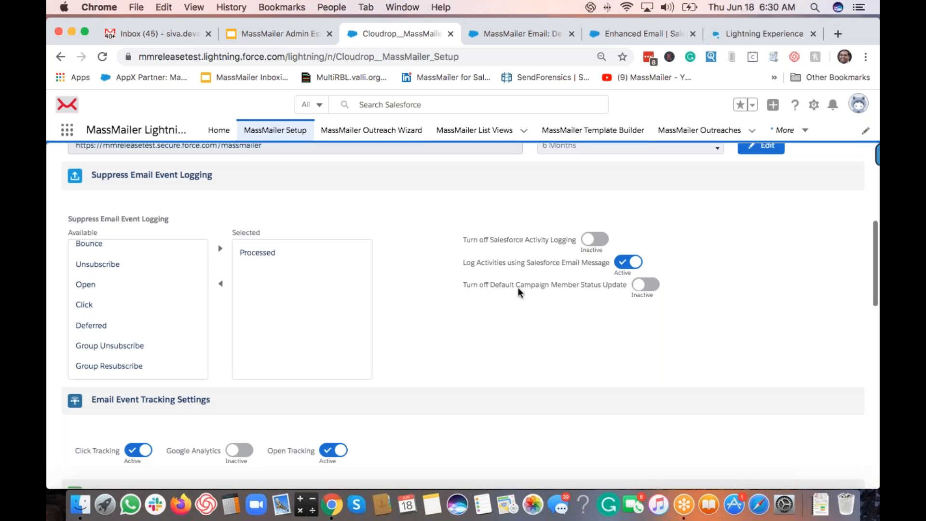
Step: In Object Manager, filter by 'campaign mem' and view Campaign Member's Fields & Relationships
click(637, 33)
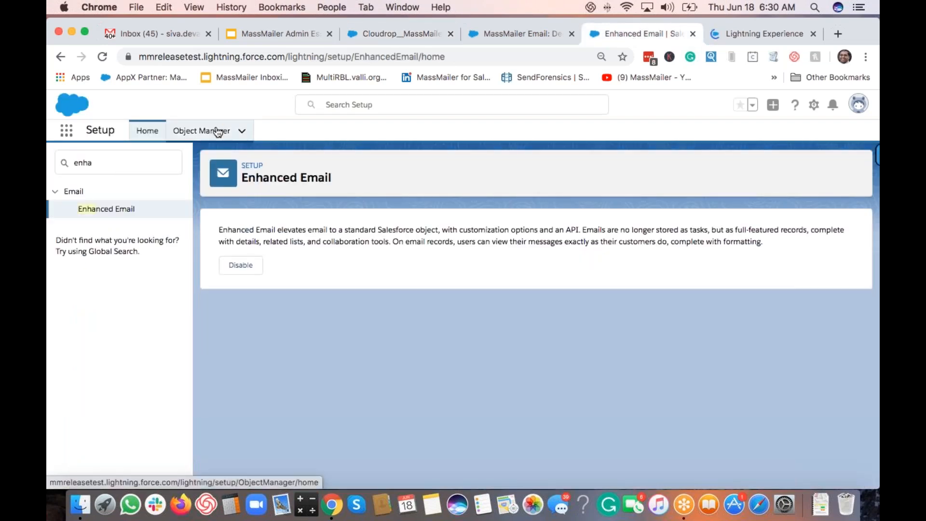
click(202, 131)
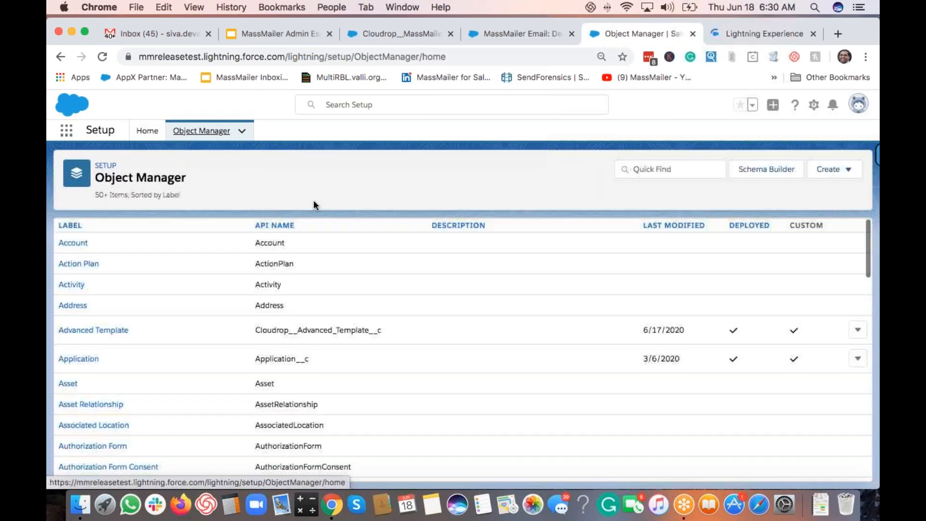
click(671, 169)
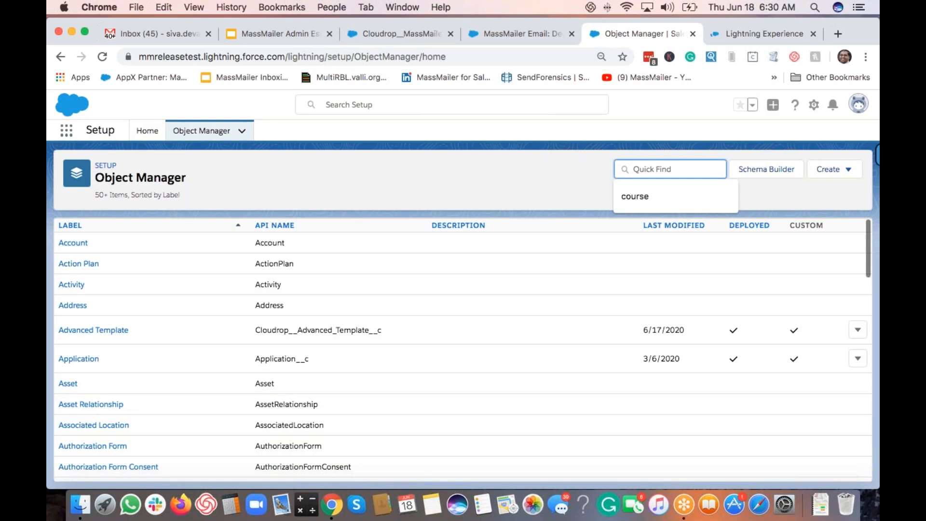
text(campaign)
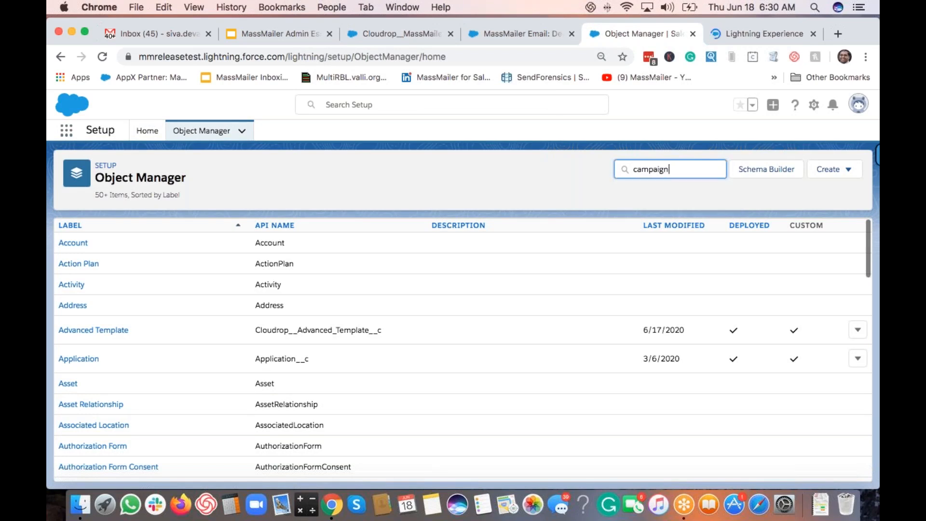
text( mem)
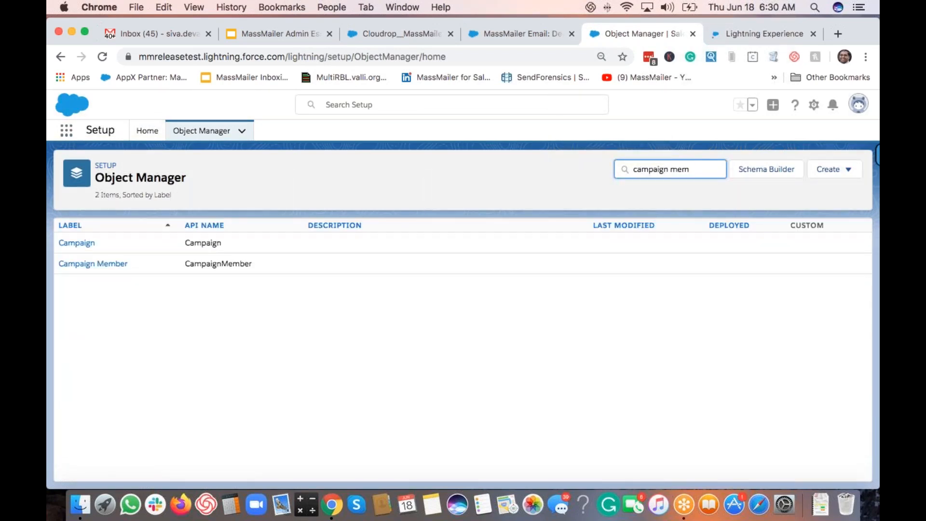
click(104, 243)
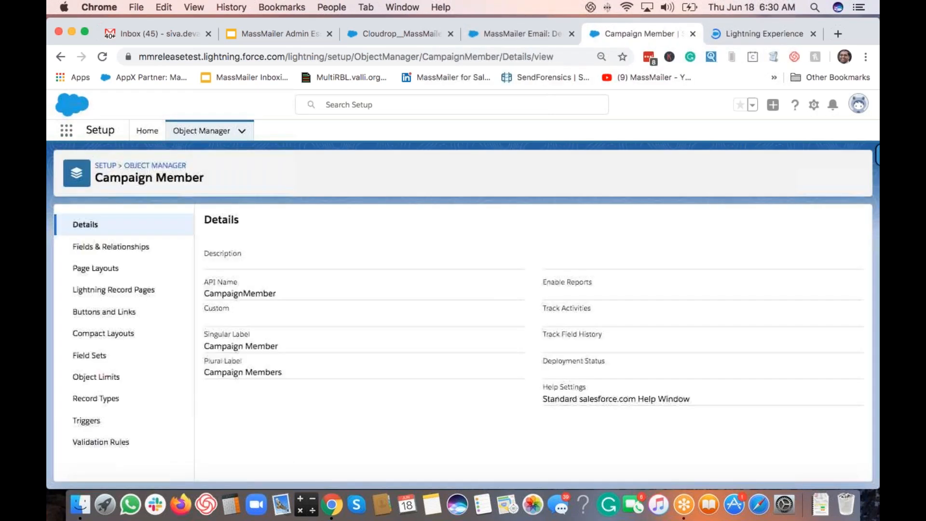
click(129, 247)
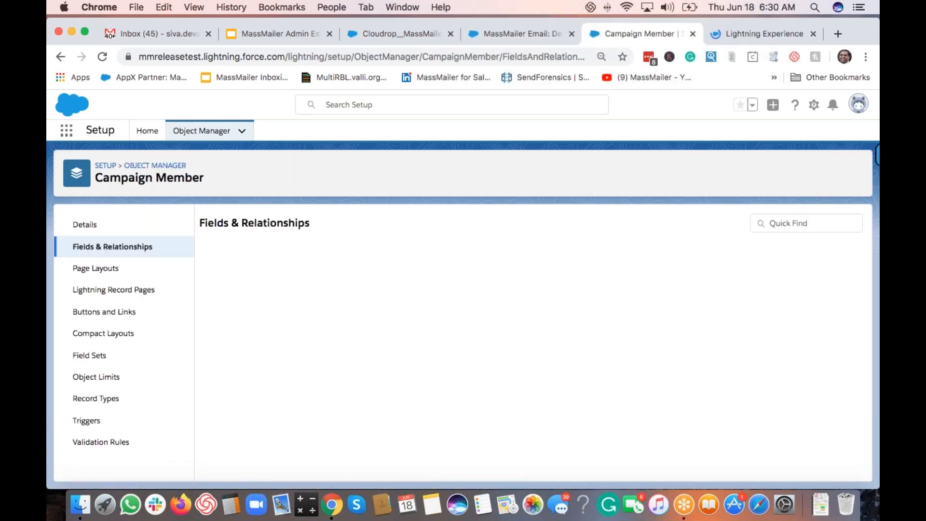
scroll(364, 325, down, 10)
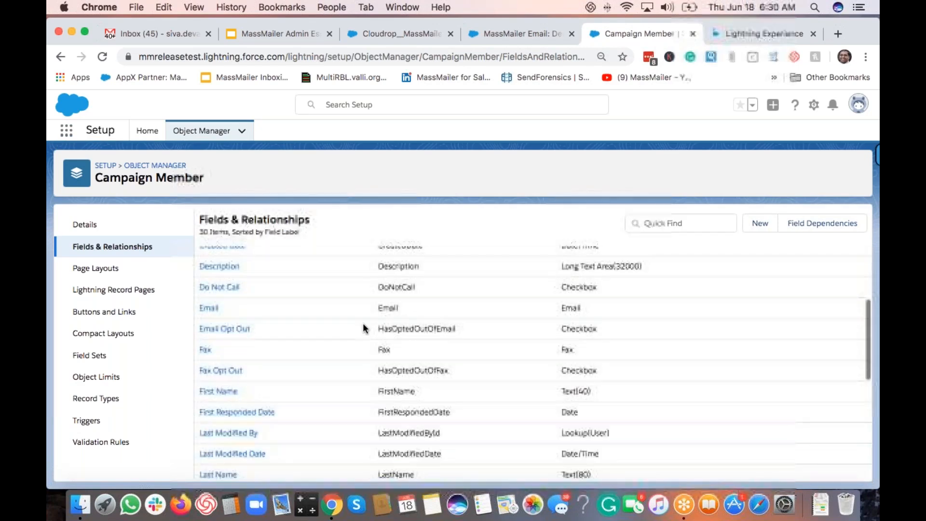
scroll(363, 323, down, 3)
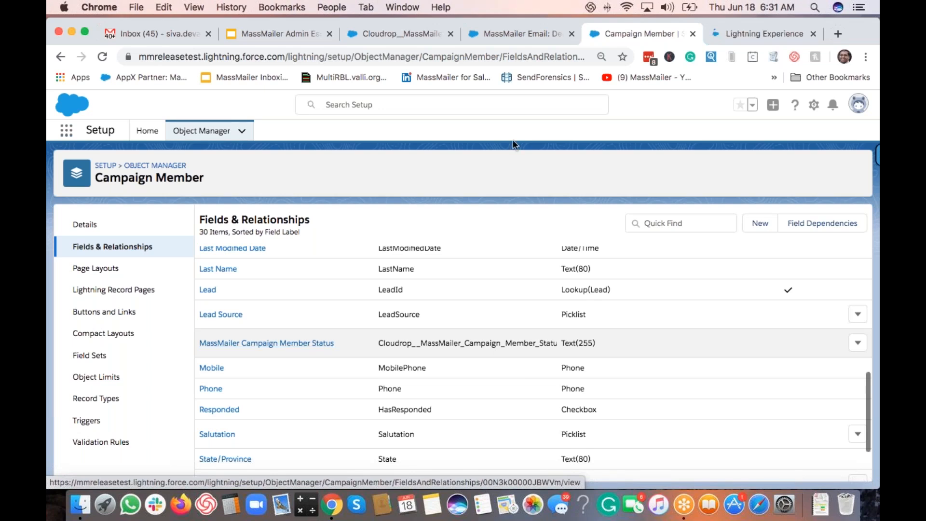
Step: Switch to the Cloudrop MassMailer Setup tab and scroll to Subscription Tracking Settings
click(407, 35)
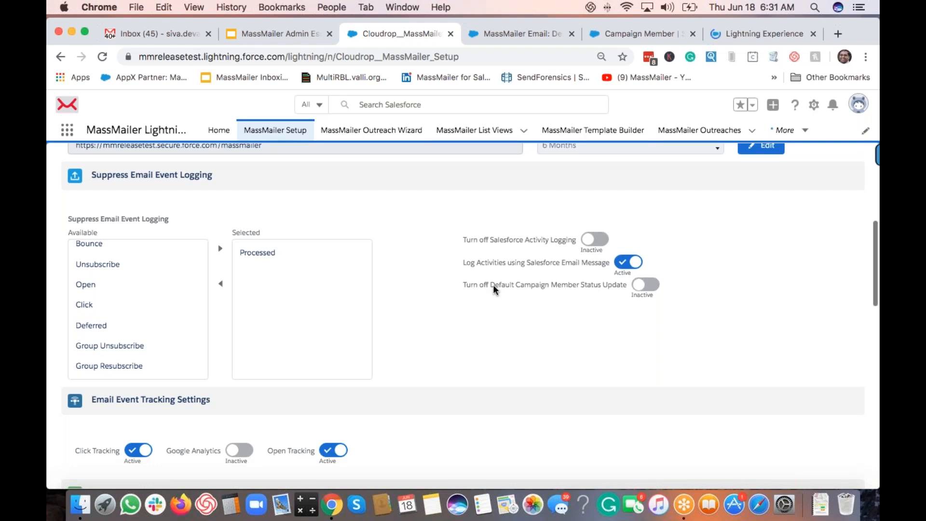
scroll(507, 309, down, 1)
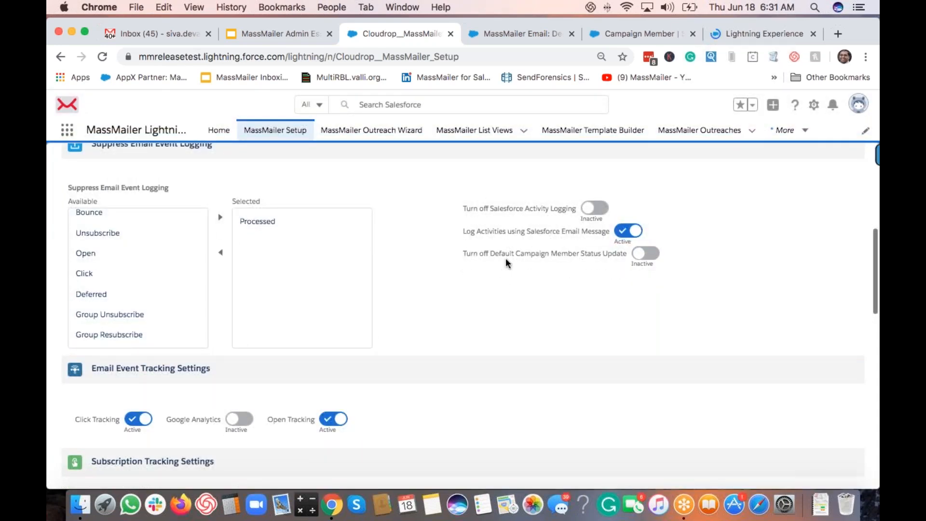
scroll(505, 263, down, 1)
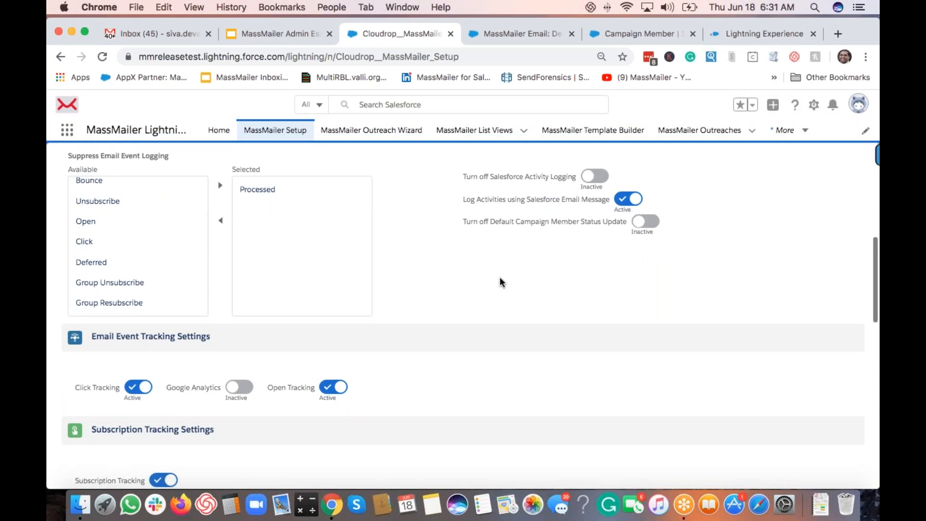
scroll(500, 281, down, 4)
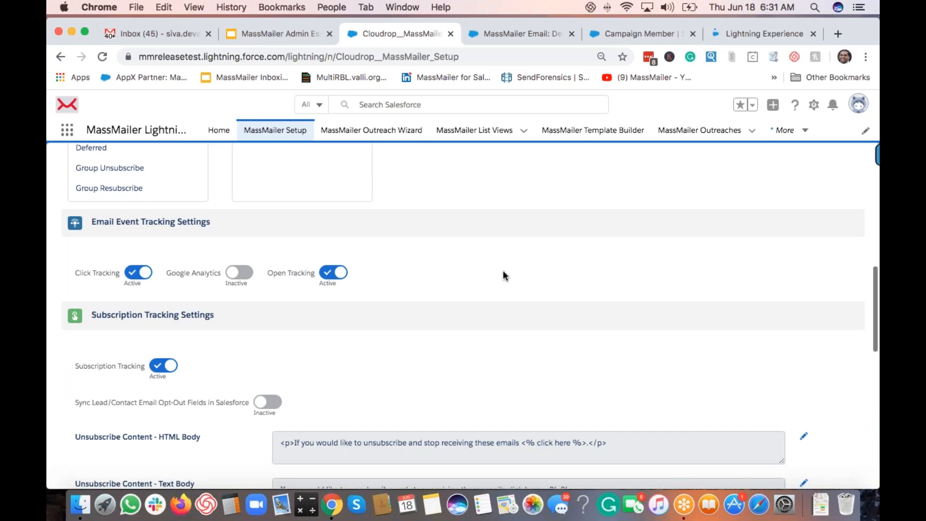
scroll(503, 273, down, 2)
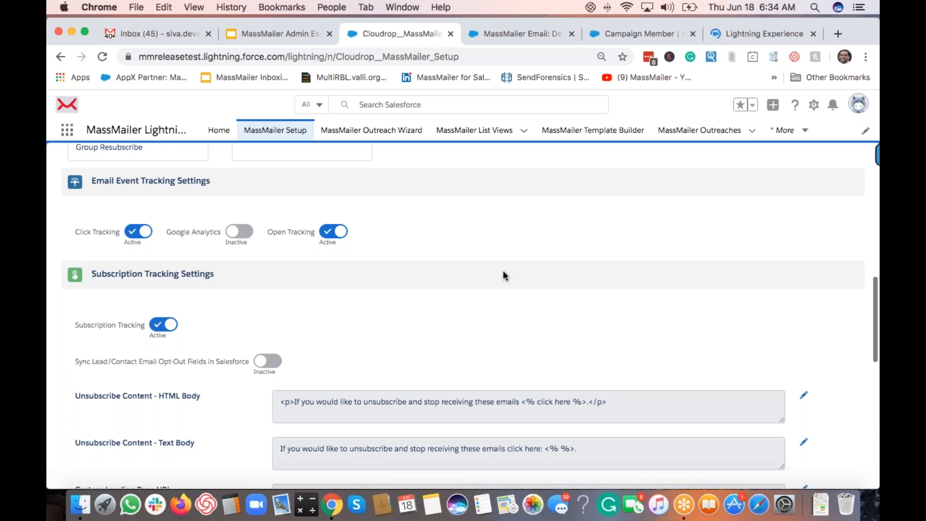
scroll(503, 272, down, 2)
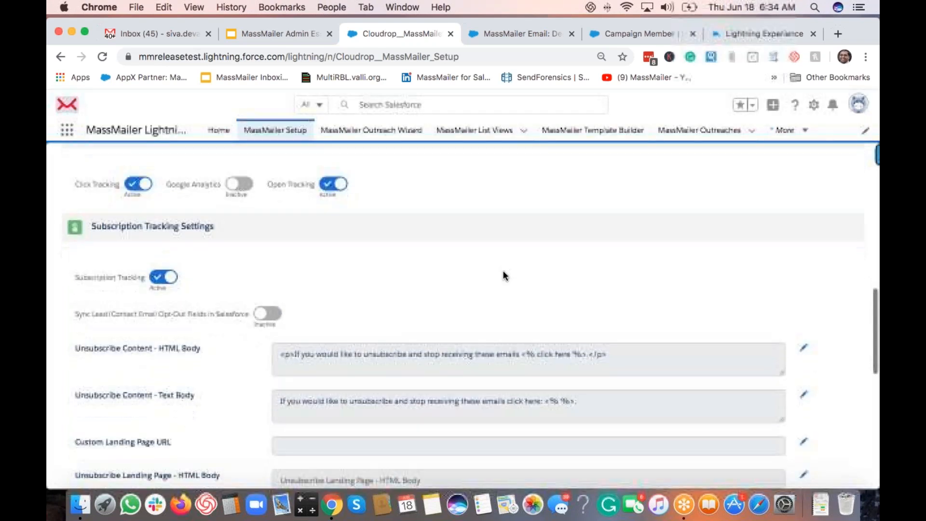
scroll(502, 276, down, 2)
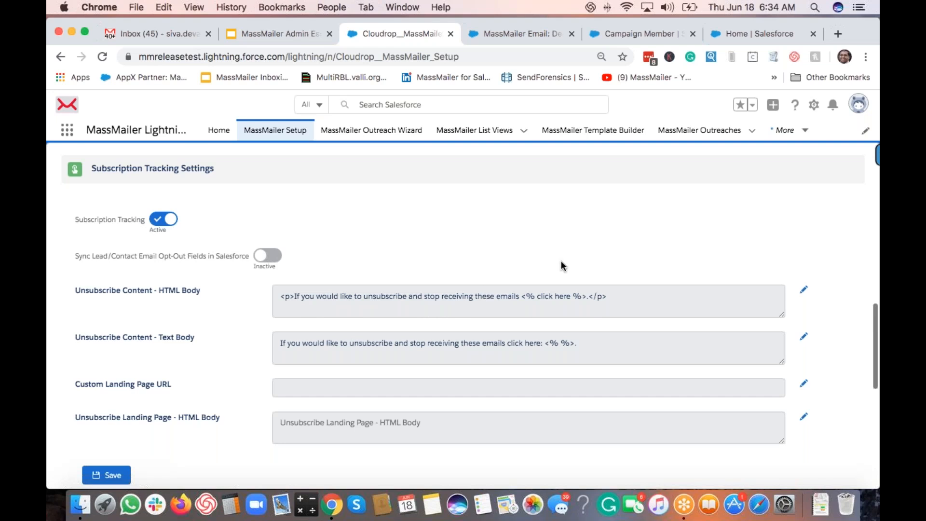
Step: Wrap the HTML Body unsubscribe text in <div align="center">…</div>
click(804, 289)
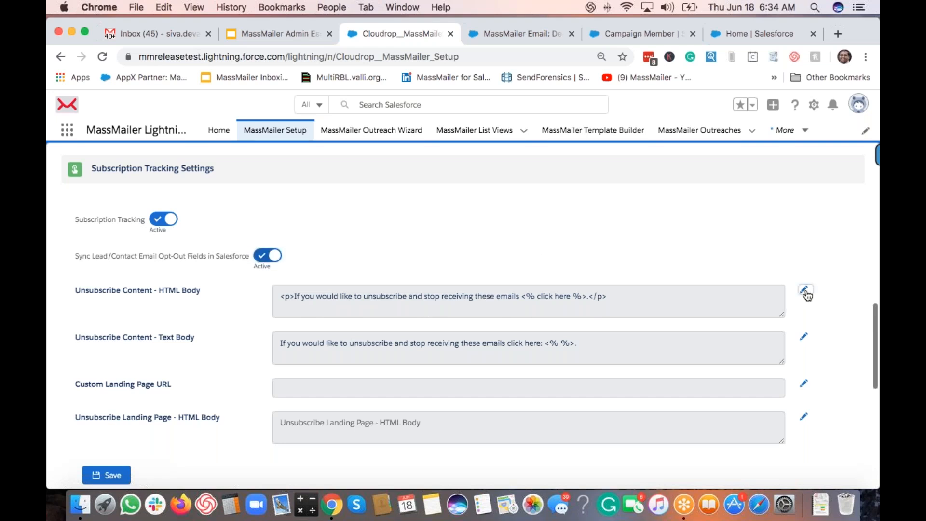
click(483, 296)
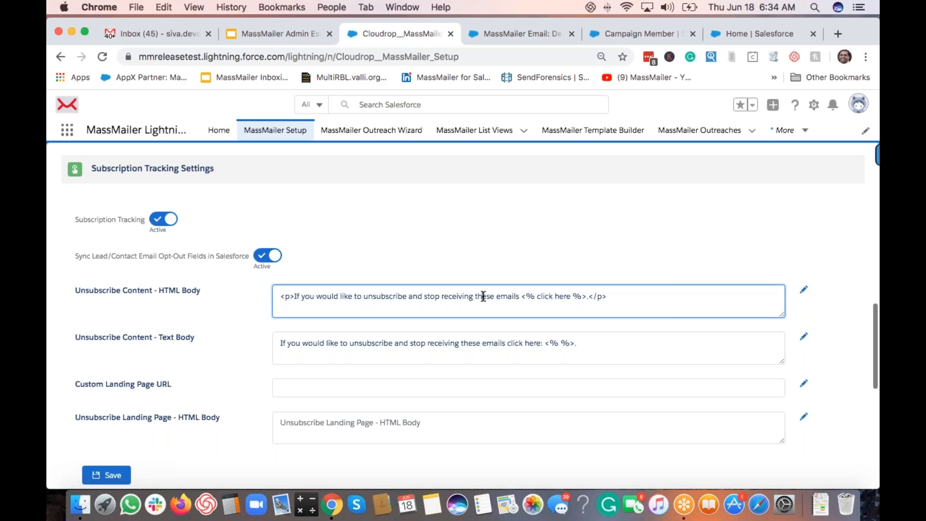
text(<d>iv>)
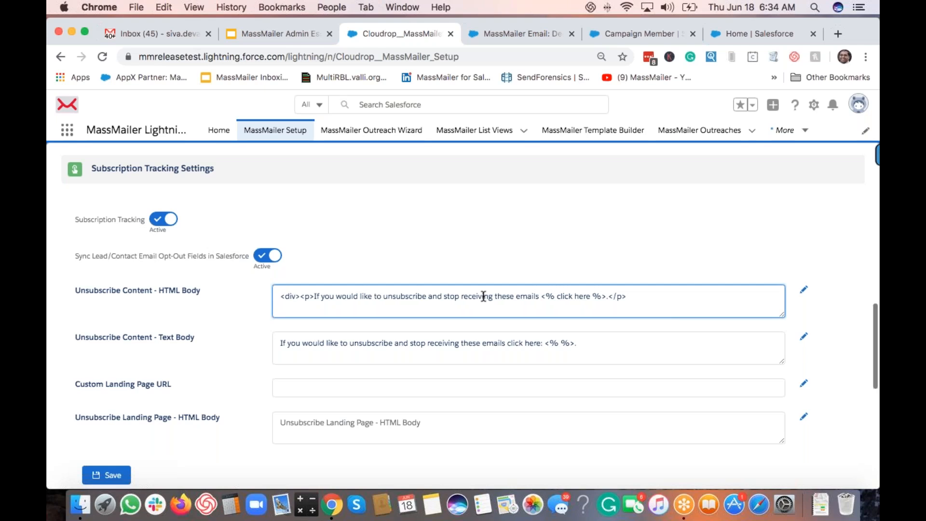
text(</div>)
key(Right)
key(Right)
key(Right)
key(Right)
text(ali)
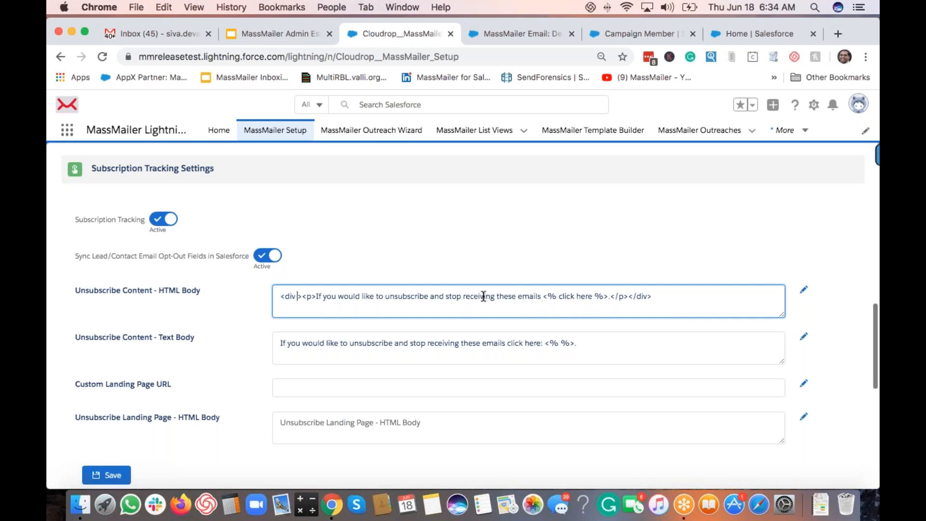
text(gn=)
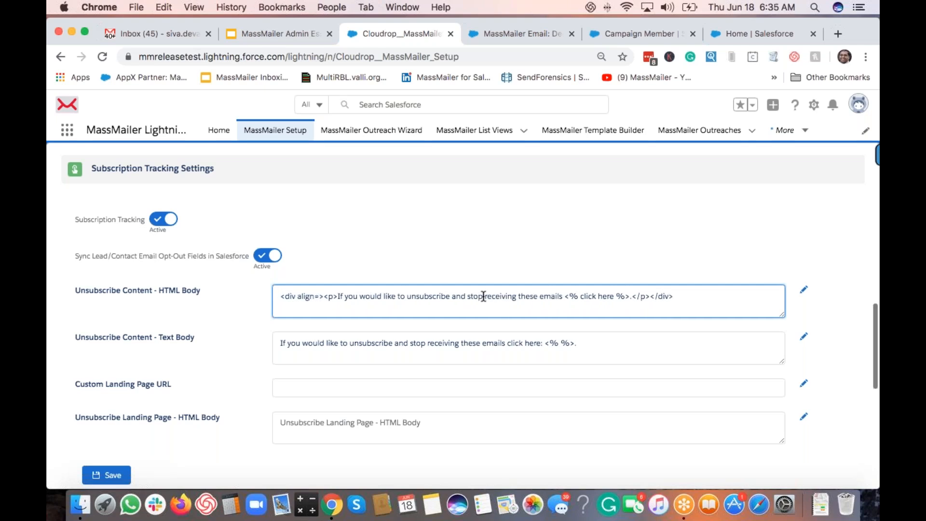
text("cen")
key(Left)
text(center)
Step: Verify the opening and closing div tags and leave edit mode for the unsubscribe fields
key(super+Left)
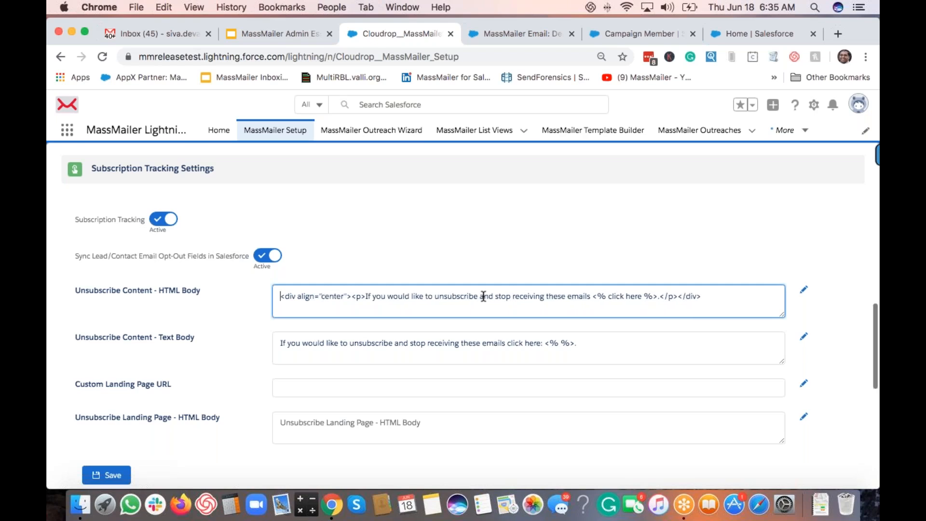
key(shift+Right)
key(shift+Right)
key(shift+Right)
key(shift+Right)
key(shift+Right)
key(shift+Right)
key(shift+Right)
key(shift+Right)
key(shift+Right)
key(shift+Right)
key(shift+Right)
key(shift+Right)
key(shift+Right)
key(shift+Right)
key(shift+Right)
key(shift+Right)
key(shift+Right)
key(shift+Right)
key(shift+Right)
key(shift+Right)
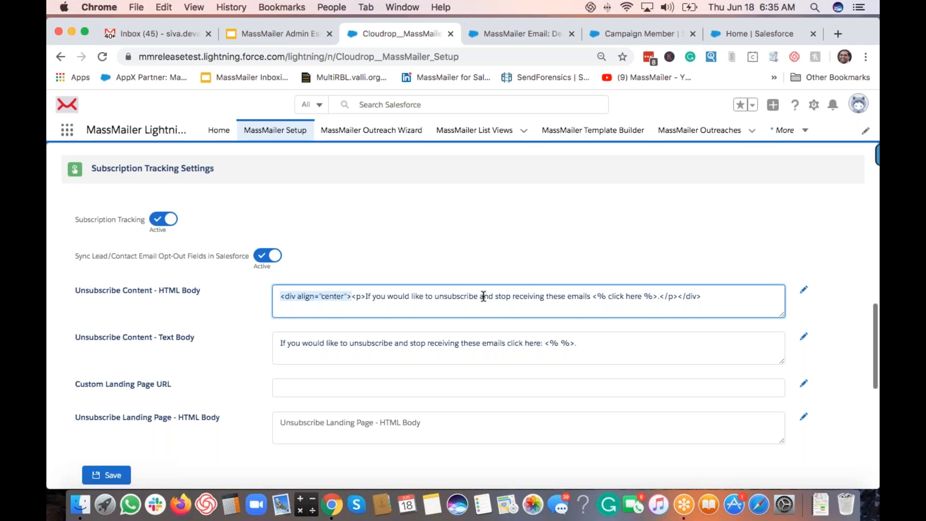
key(super+Right)
key(shift+Left)
key(shift+Left)
key(shift+Left)
key(shift+Left)
key(shift+Left)
key(shift+Left)
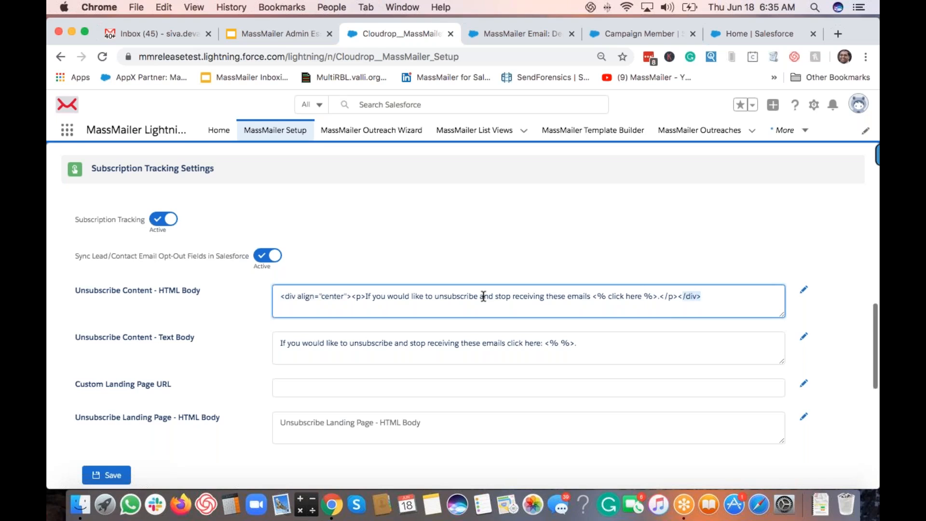
key(super+Left)
click(536, 260)
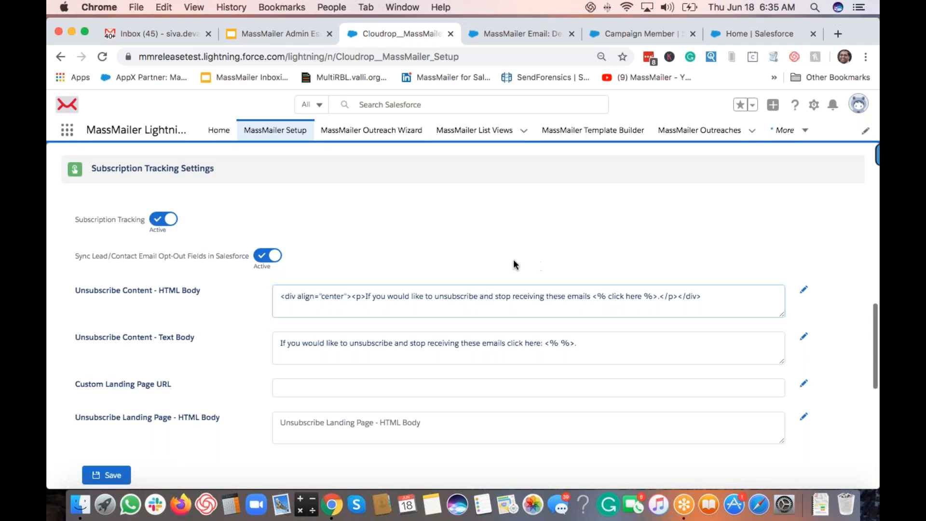
click(804, 291)
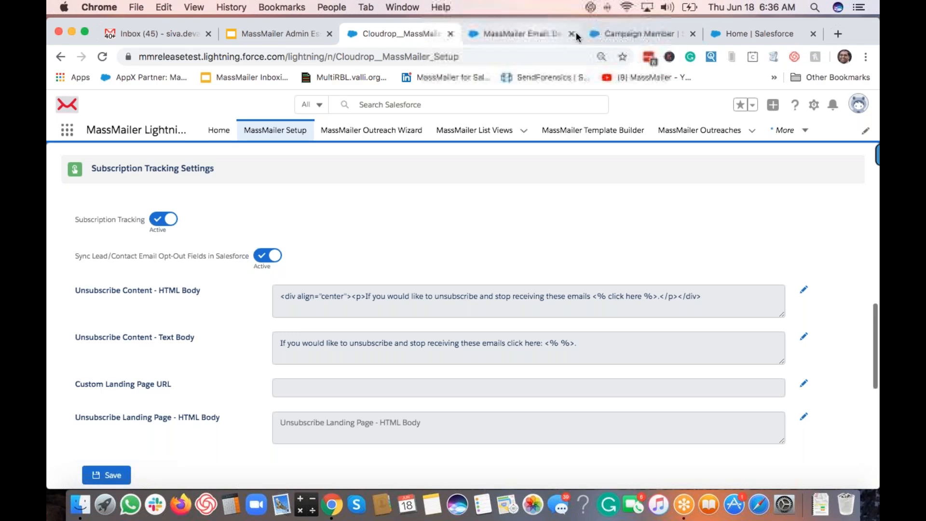
Step: Open the MassMailer Outreach Wizard from Salesforce Home and advance to audience selection
click(729, 29)
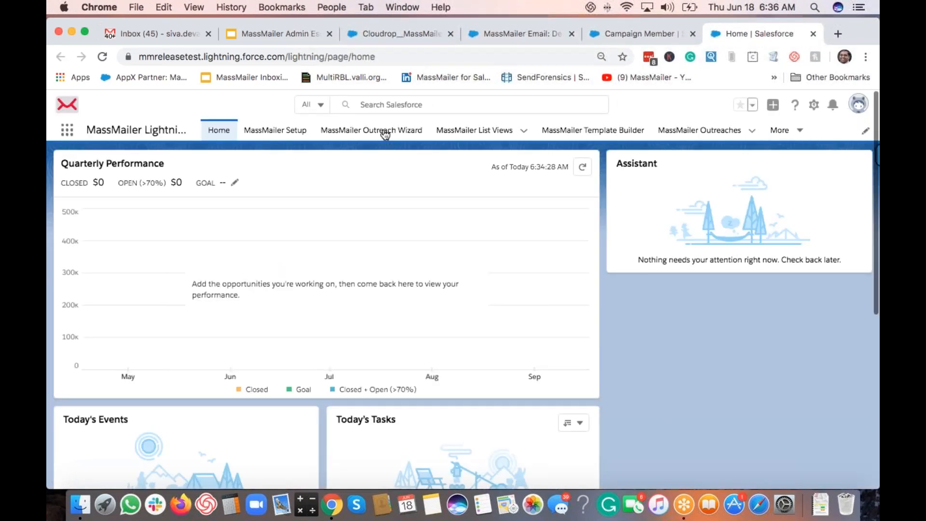
click(381, 131)
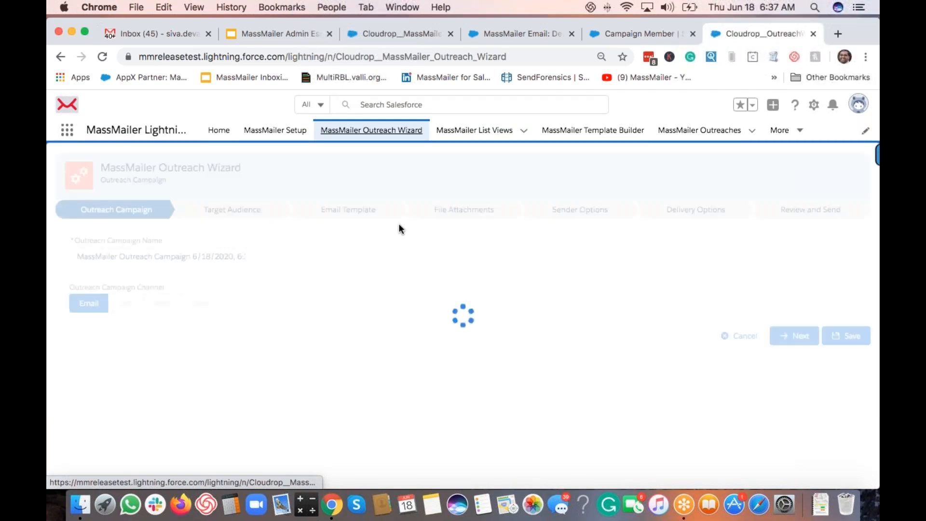
click(796, 336)
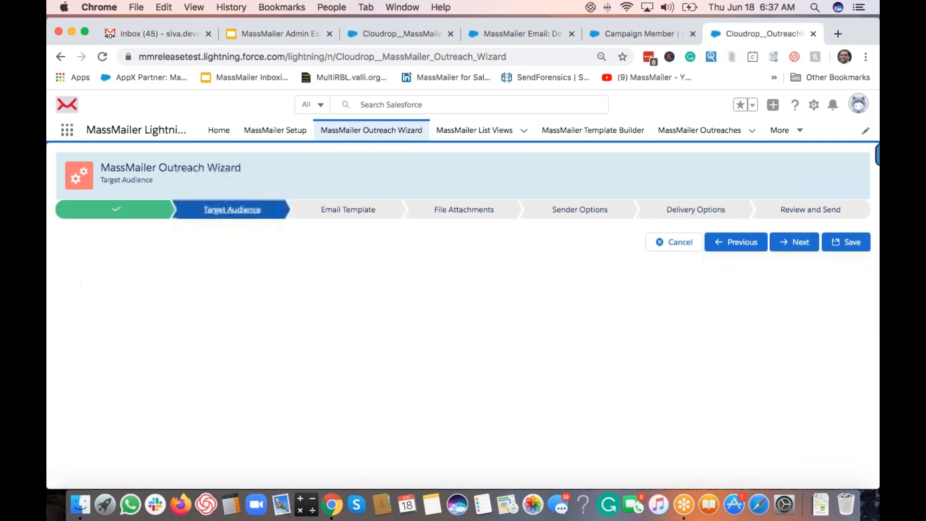
Step: Target Contact with the 'dec 17 list view' and advance to the Email Template step
click(146, 249)
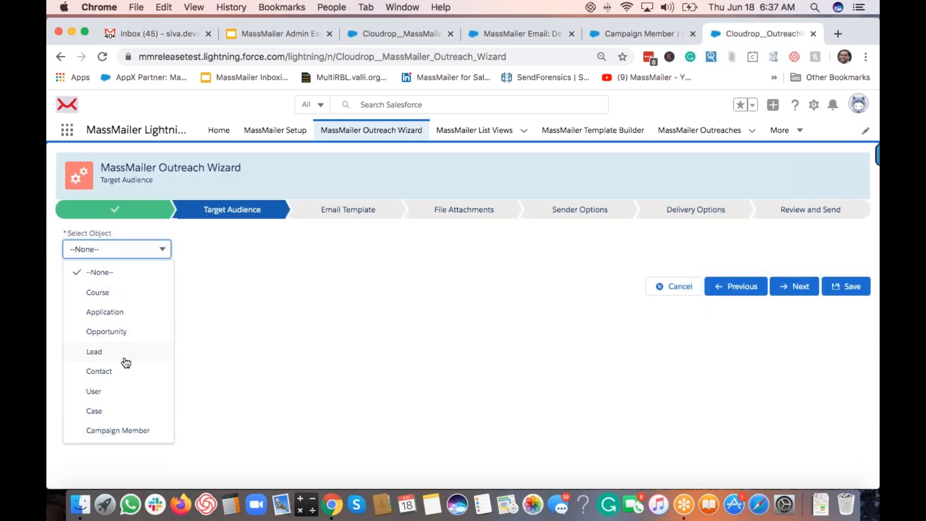
click(169, 368)
click(210, 289)
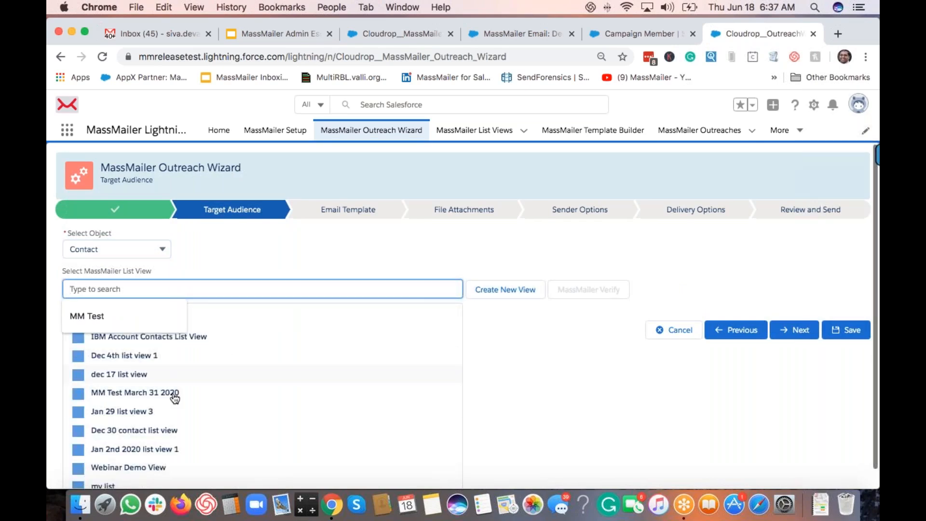
click(127, 375)
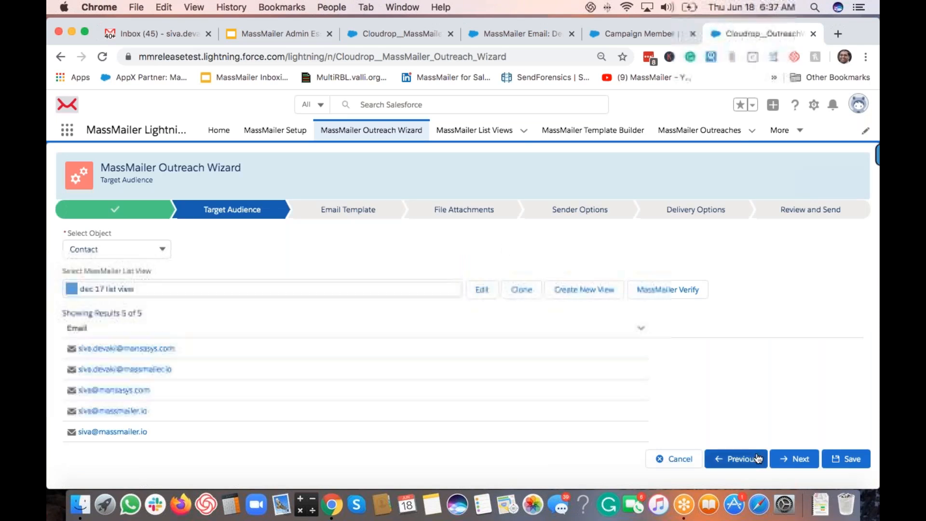
click(795, 459)
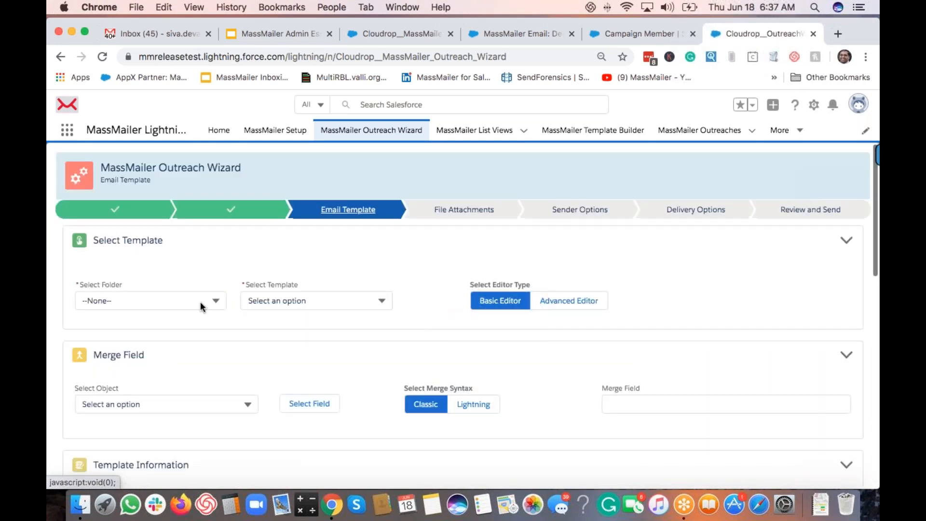
Step: Select the MassMailer folder and the Webinar Demo Template, found by filtering on 'web'
click(201, 302)
click(166, 363)
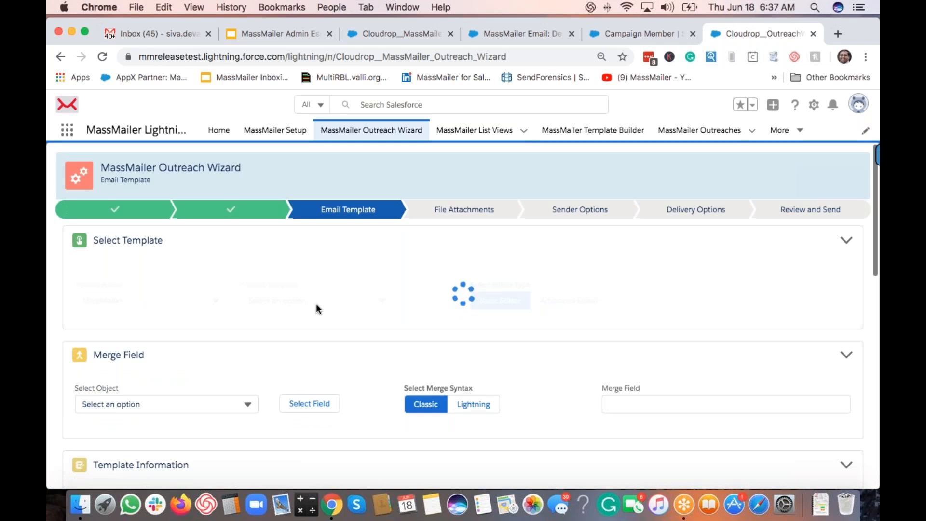
click(337, 299)
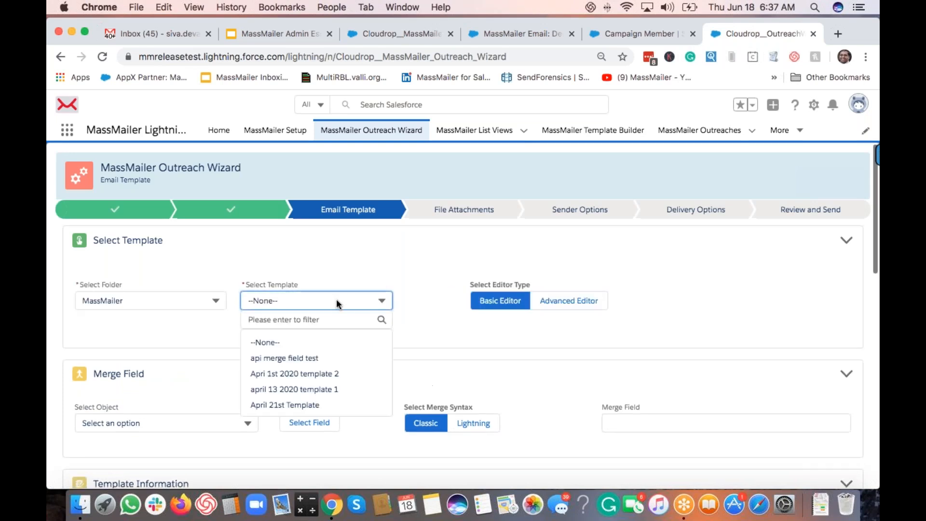
click(332, 320)
text(web)
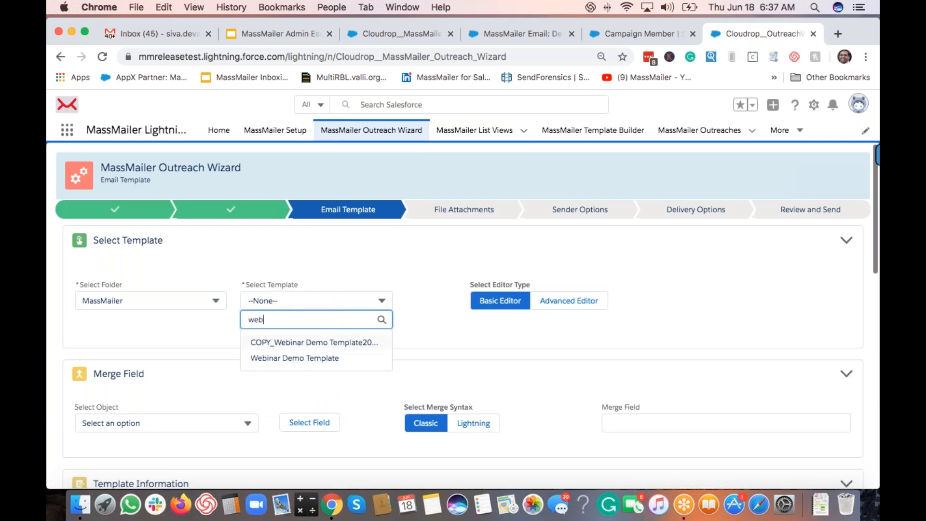
click(338, 356)
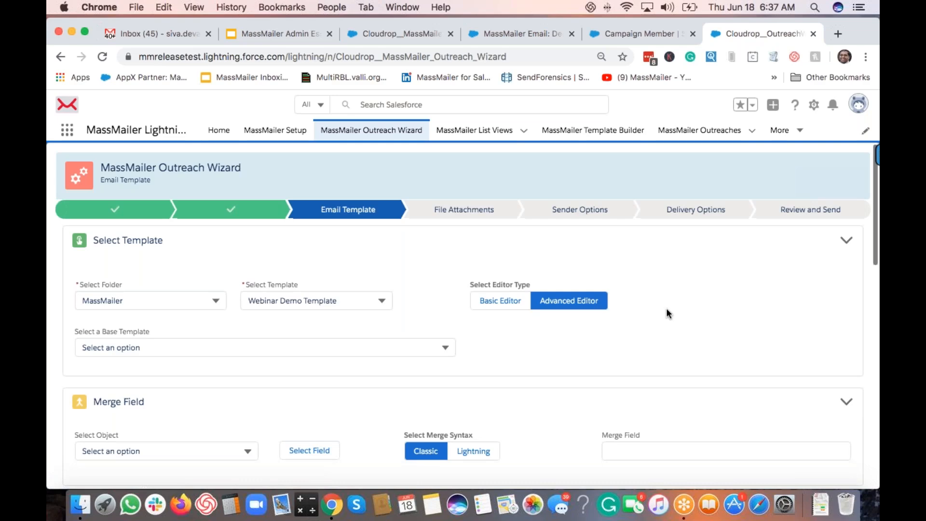
scroll(423, 218, down, 5)
scroll(601, 293, down, 8)
scroll(492, 258, down, 3)
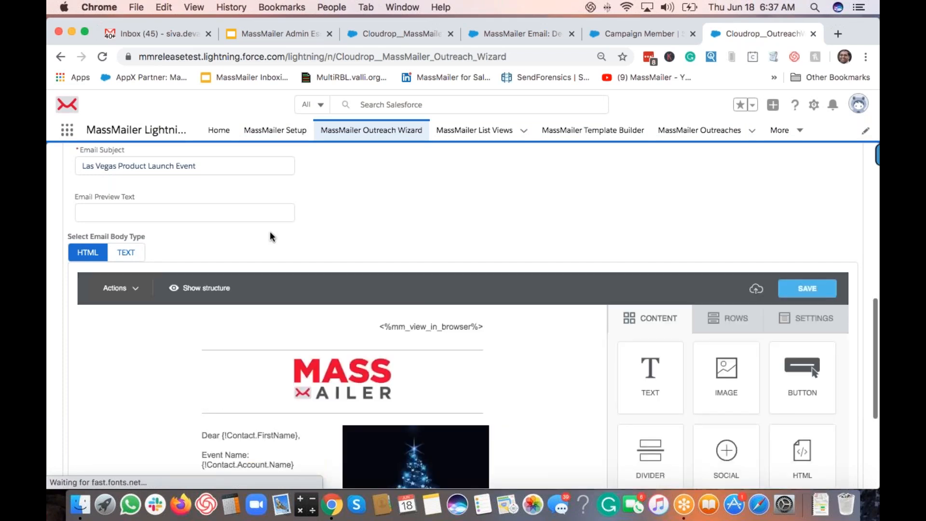
Step: Switch the email body type to TEXT and review the plain-text demo message
scroll(270, 233, down, 3)
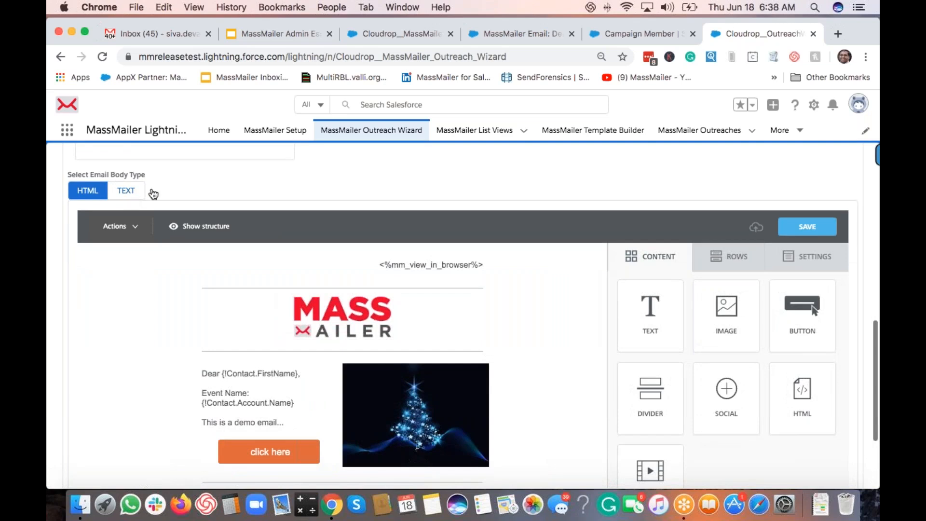
click(807, 226)
click(134, 192)
scroll(345, 316, down, 2)
scroll(345, 316, down, 5)
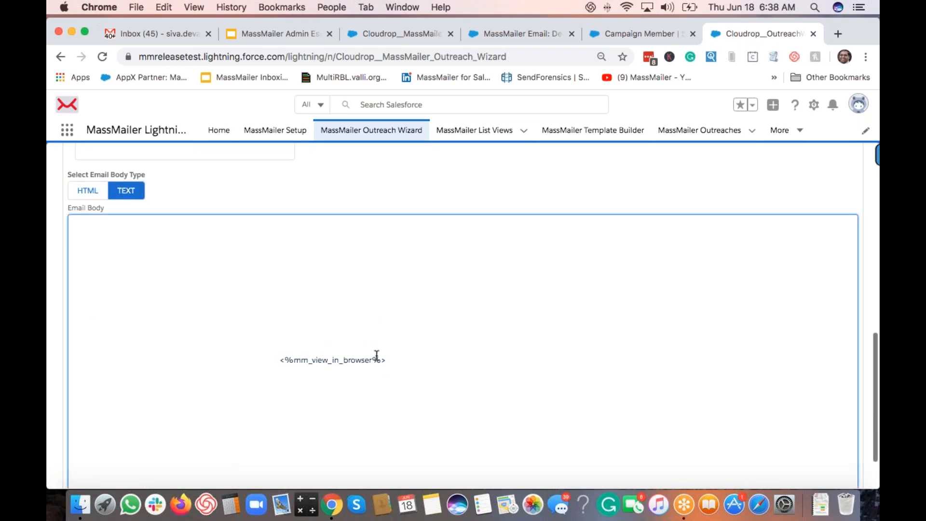
scroll(296, 319, down, 5)
scroll(326, 348, down, 2)
scroll(326, 347, up, 6)
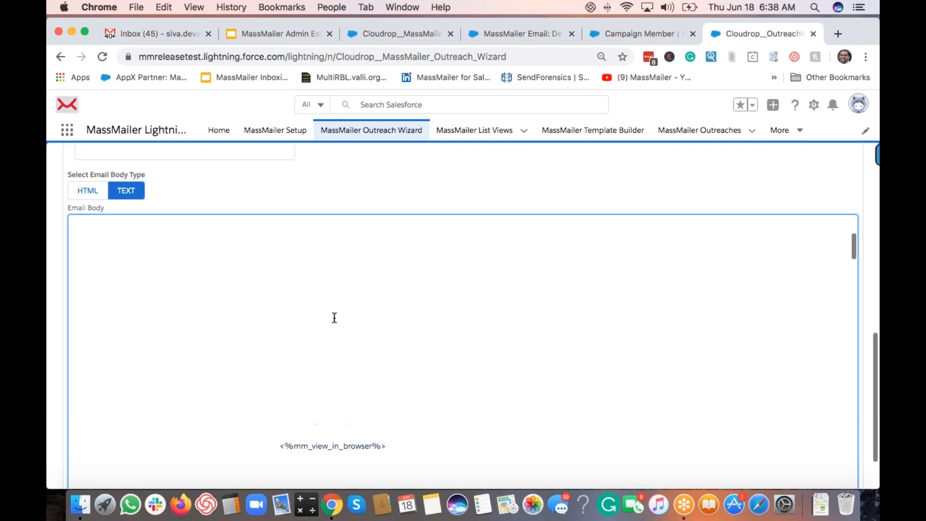
scroll(334, 317, down, 5)
scroll(363, 323, down, 5)
scroll(363, 322, up, 3)
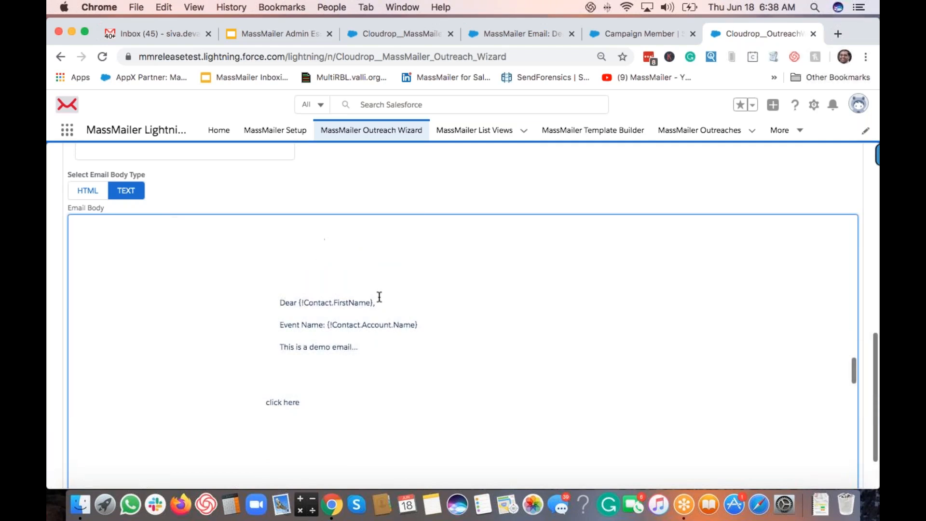
Step: Insert an empty line above the 'Dear' greeting in the text body
click(290, 287)
key(Return)
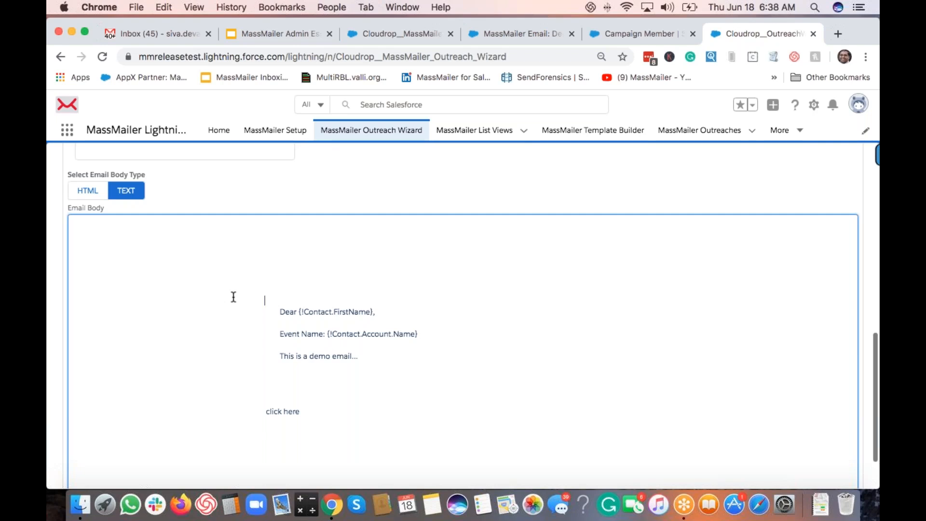
scroll(232, 296, down, 3)
scroll(341, 211, up, 1)
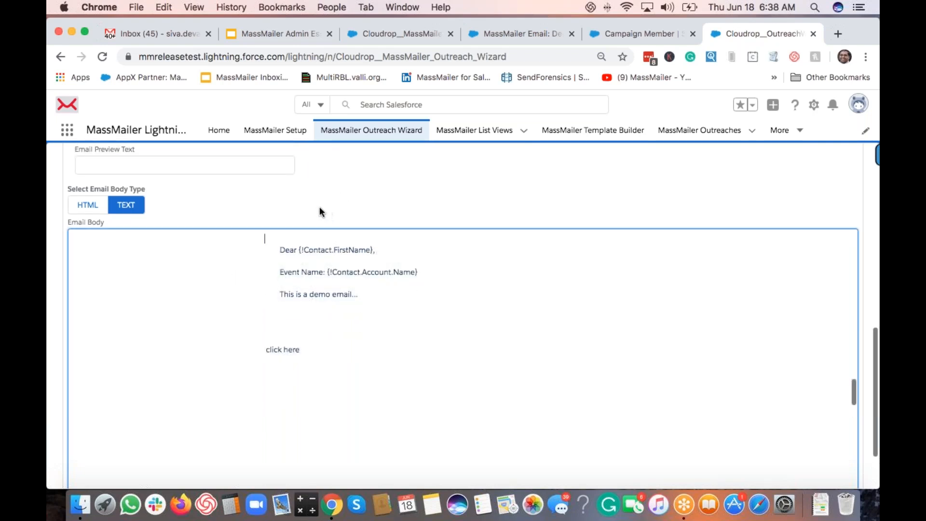
Step: Return to MassMailer Setup and toggle Sync Lead/Contact Email Opt-Out Fields off, then back on
click(395, 33)
click(267, 255)
click(275, 257)
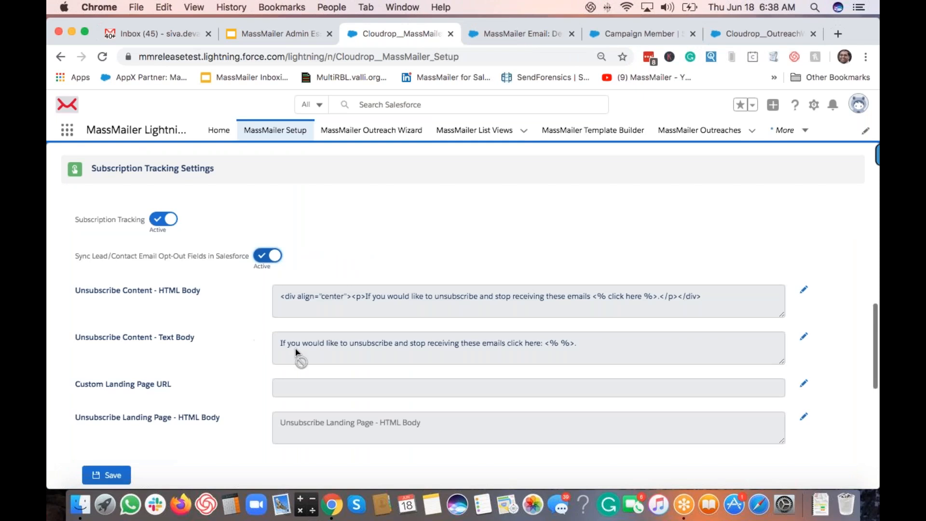
scroll(297, 353, down, 2)
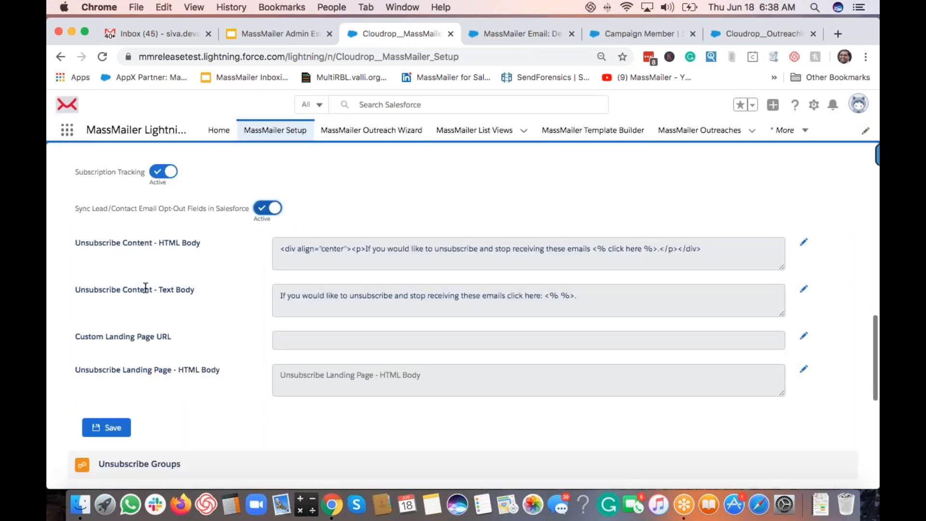
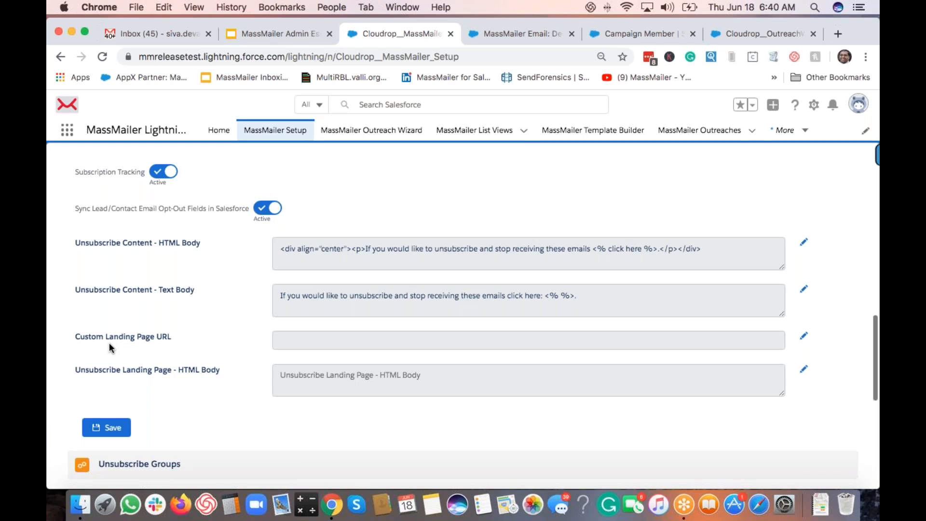
scroll(744, 368, down, 1)
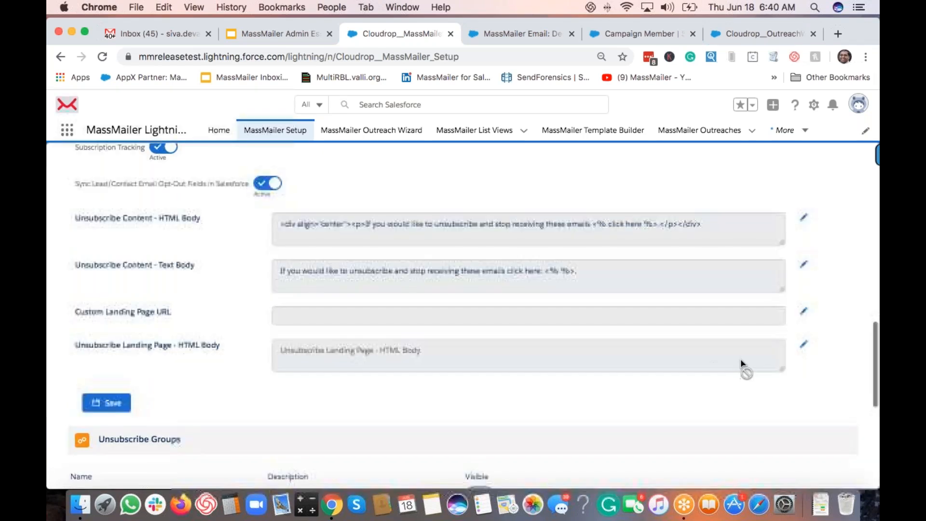
click(804, 311)
click(476, 309)
text(https:/)
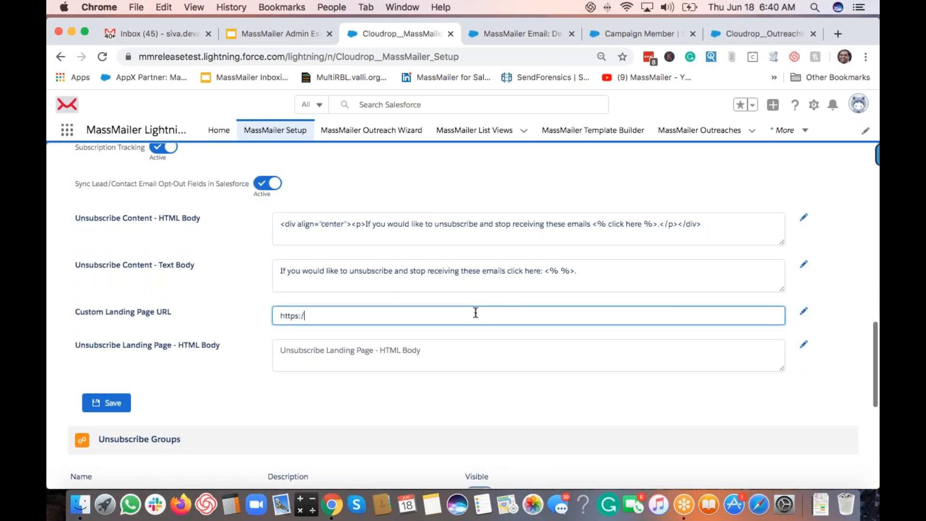
text(/massmailer.io/)
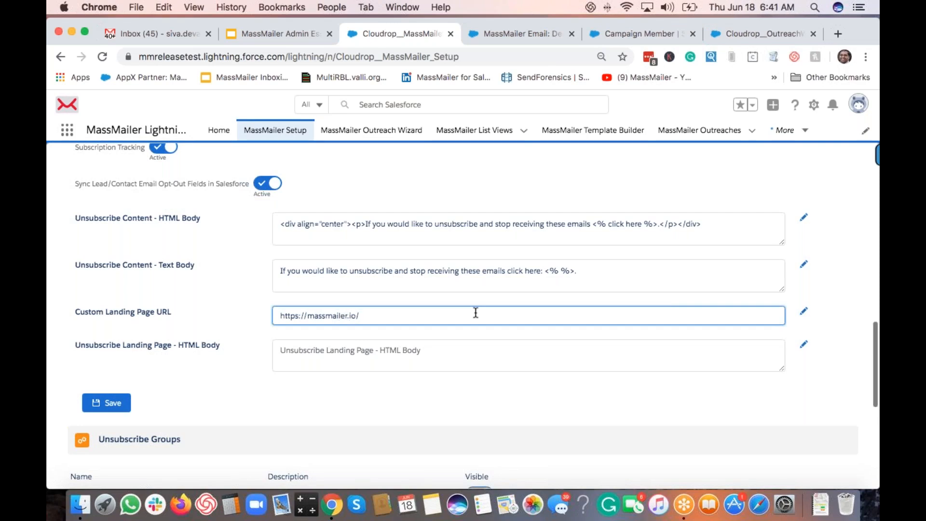
text(unsubscribesuccess)
triple_click(356, 313)
key(BackSpace)
click(226, 340)
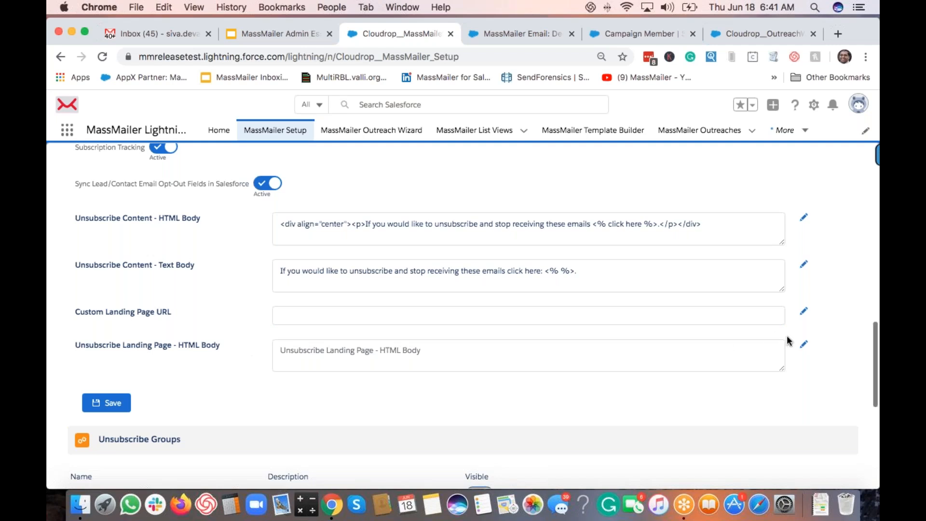
click(804, 345)
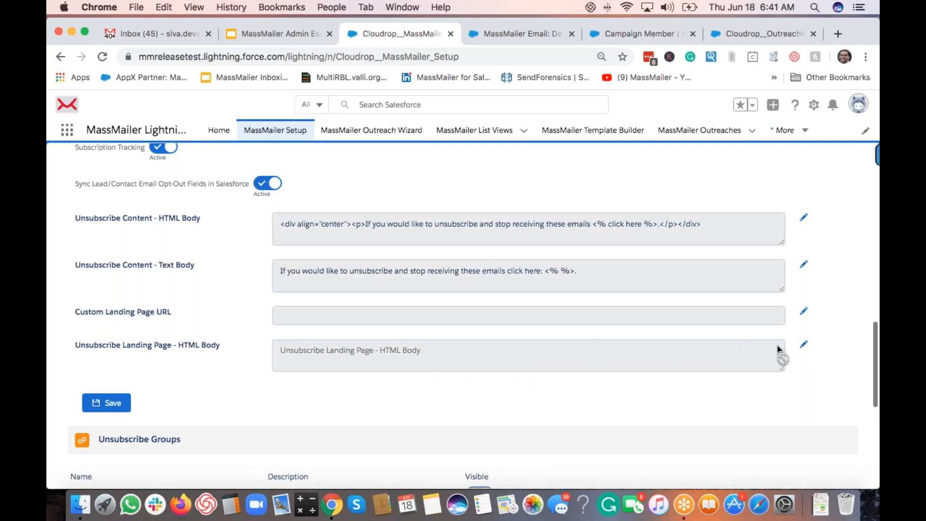
Step: Start the Unsubscribe Landing Page HTML Body with opening and closing html tags
click(803, 345)
click(405, 355)
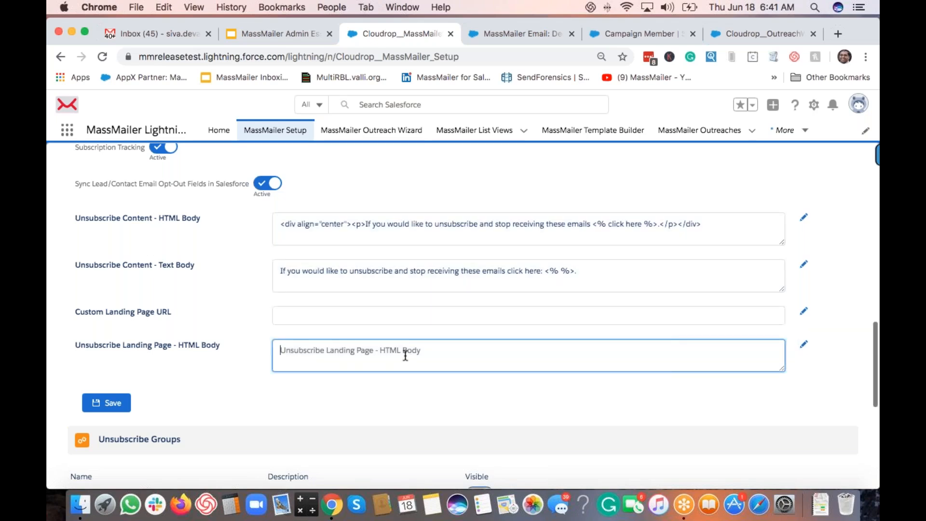
text(<>)
key(Left)
text(html)
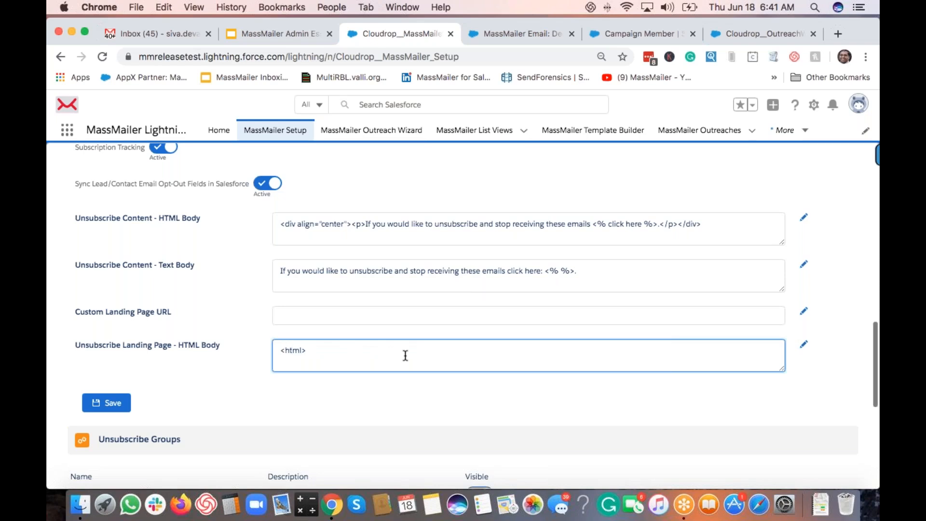
key(Return)
text(<>)
key(Left)
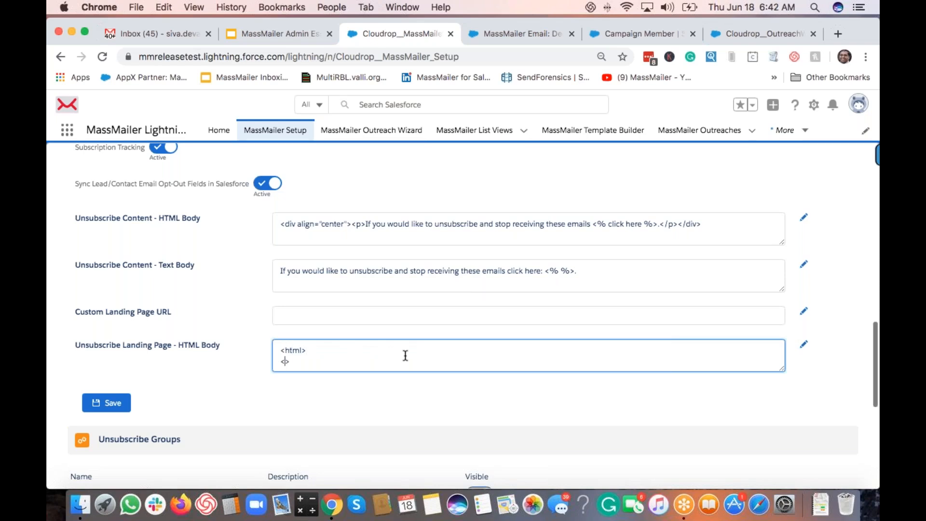
text(html)
Step: Add a <body> line with the text 'sorry to see you go...' inside the html tags
key(Up)
key(Right)
key(Return)
text(<body>)
key(Return)
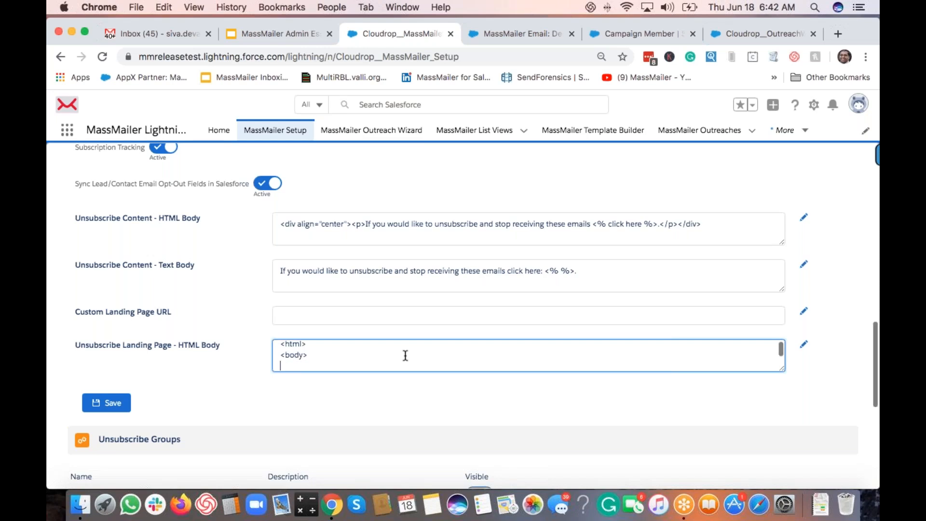
text(<body>)
key(BackSpace)
key(BackSpace)
key(BackSpace)
key(BackSpace)
key(BackSpace)
key(BackSpace)
text(sorry to see you go...)
scroll(404, 354, down, 2)
scroll(338, 361, up, 3)
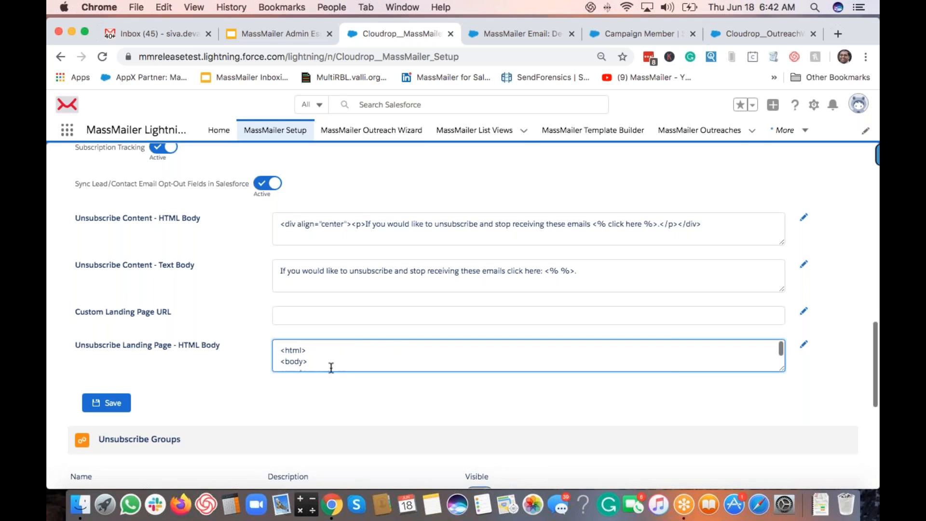
click(802, 345)
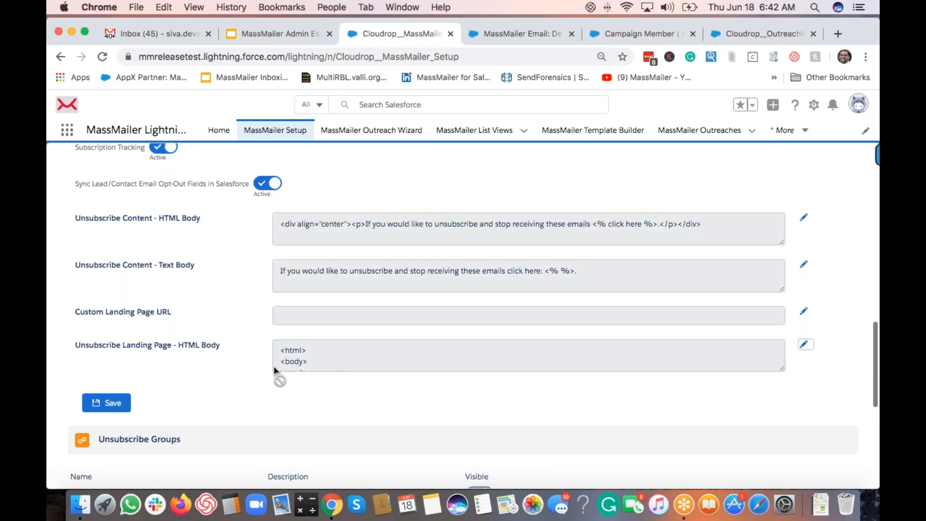
Step: Add the missing slash to the closing html tag in the landing page HTML
scroll(291, 365, down, 1)
scroll(337, 358, down, 2)
scroll(325, 352, up, 3)
scroll(323, 365, down, 3)
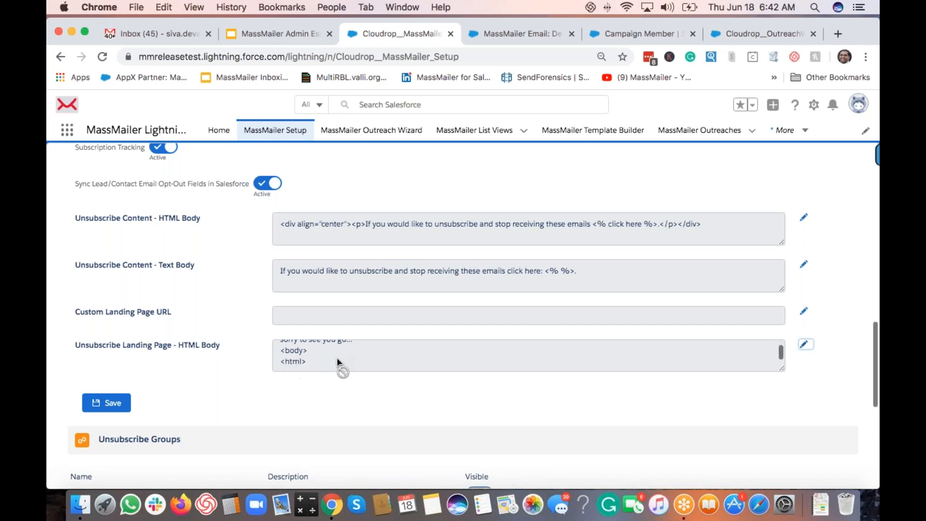
click(804, 344)
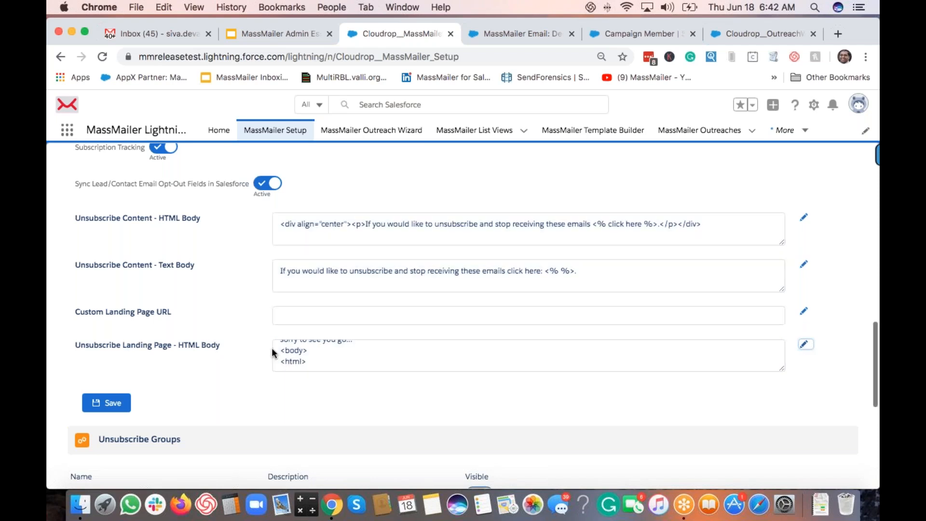
click(286, 352)
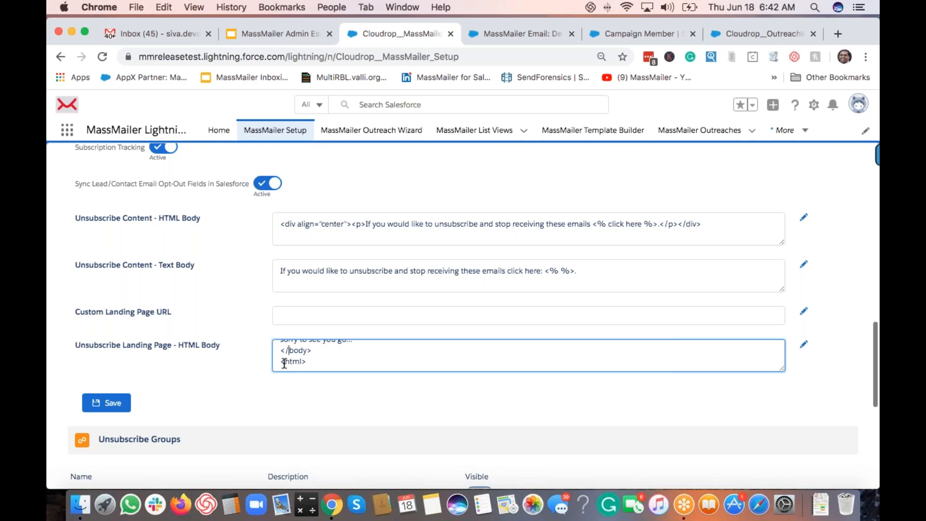
text(/)
click(804, 346)
scroll(324, 358, up, 2)
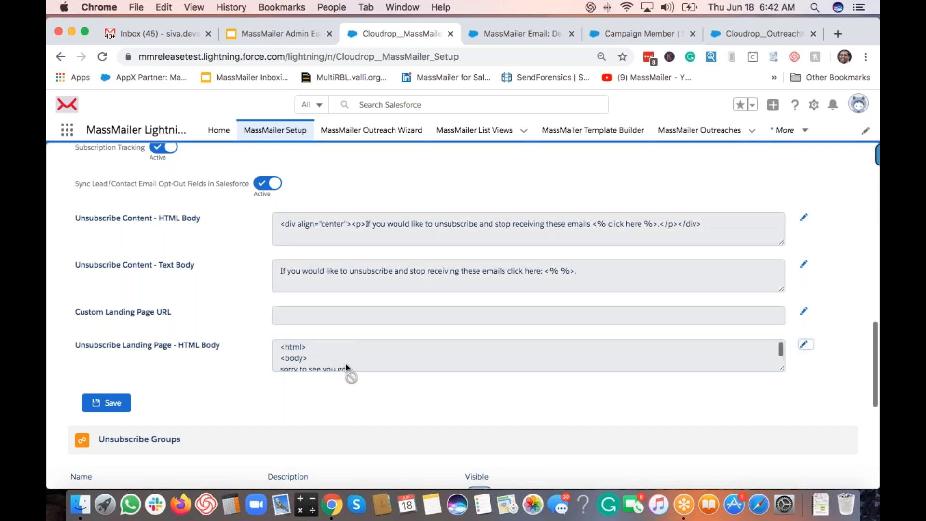
scroll(323, 361, down, 1)
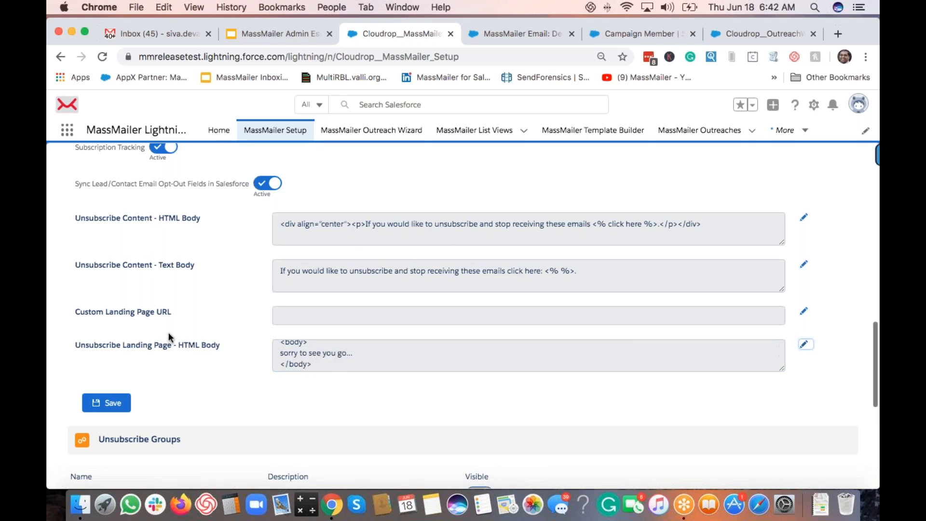
scroll(182, 352, up, 1)
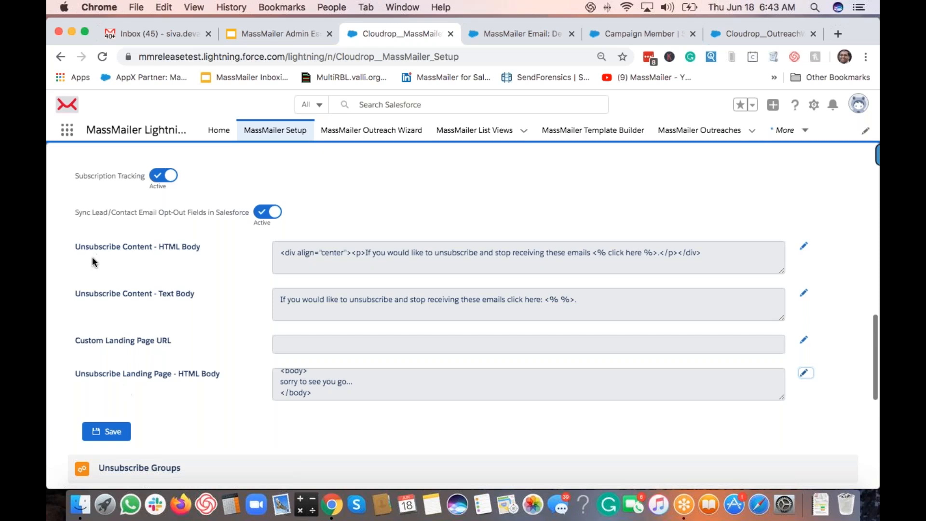
Step: Save the Subscription Tracking Settings, acknowledge the alert, and scroll down to Unsubscribe Groups
scroll(169, 267, up, 3)
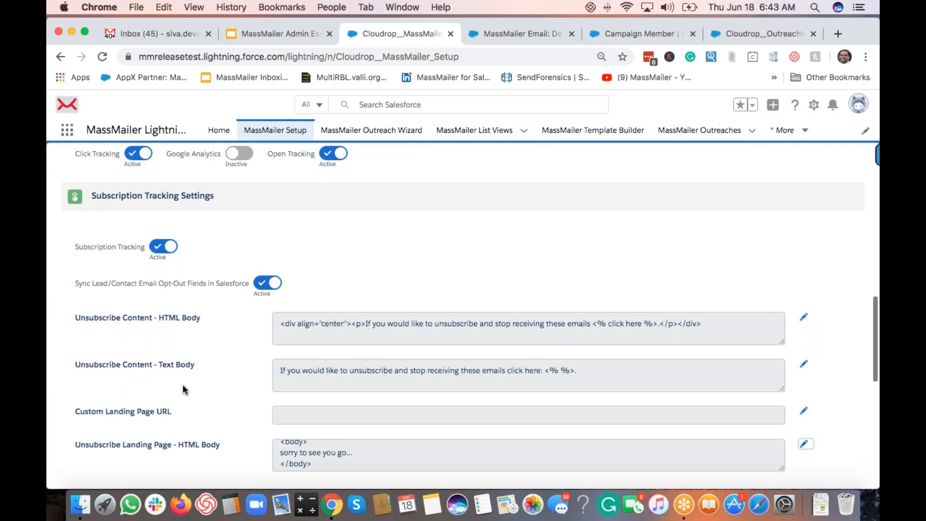
scroll(160, 354, down, 2)
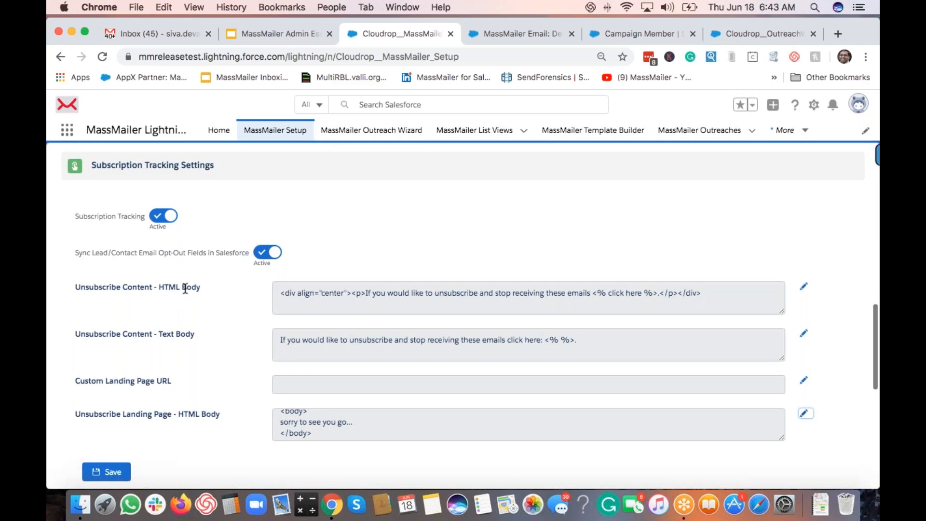
scroll(185, 288, down, 3)
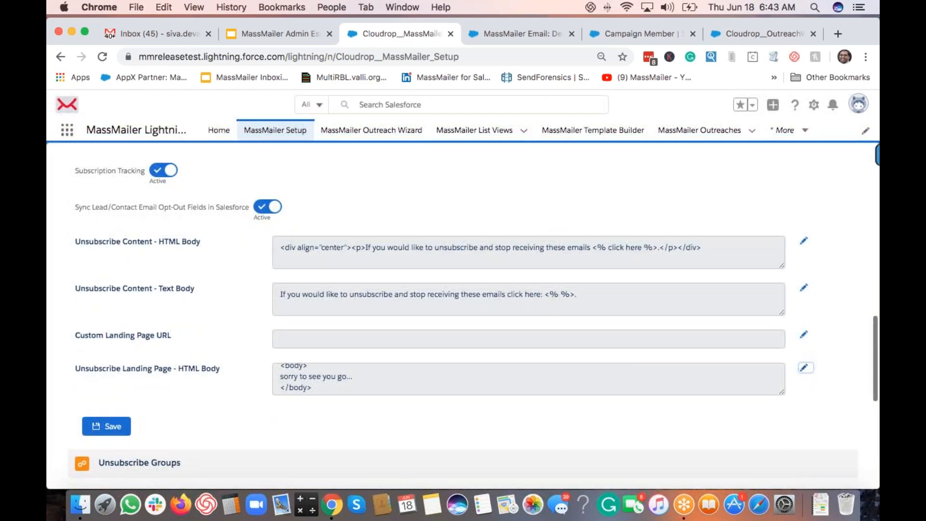
click(120, 429)
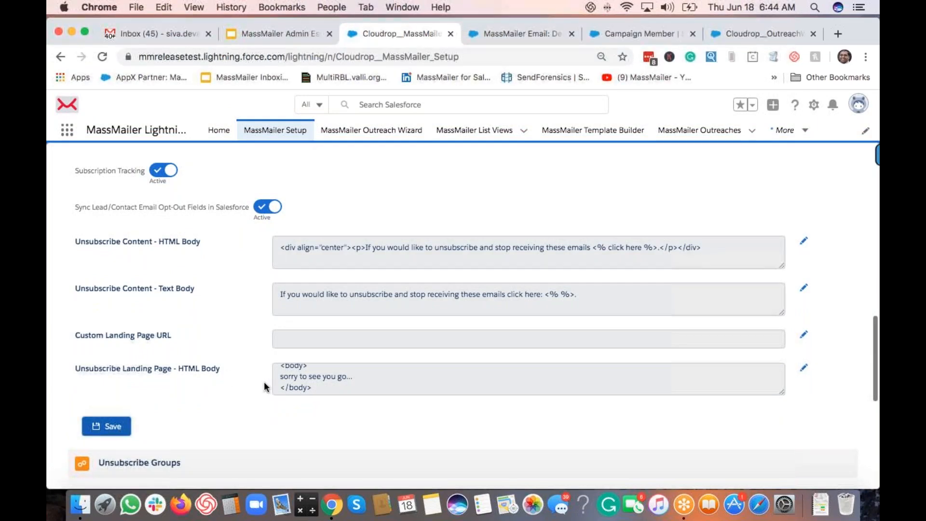
click(575, 132)
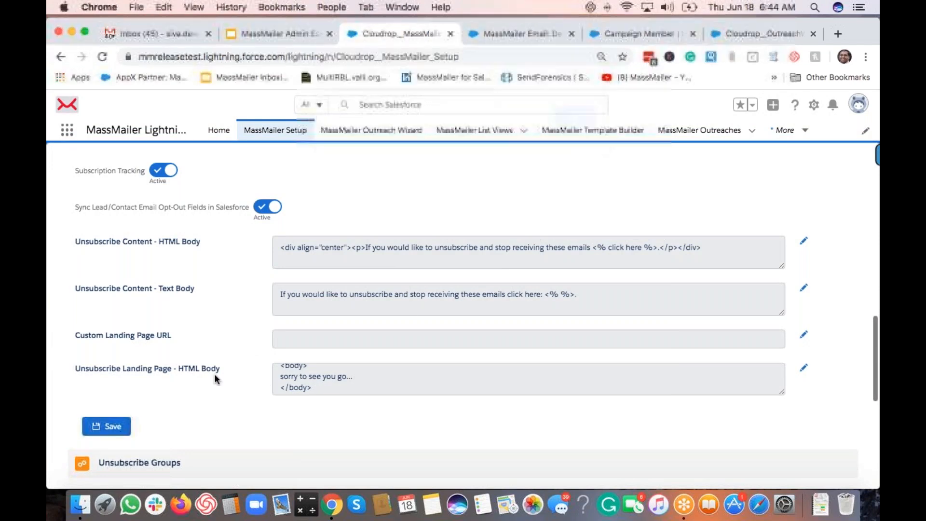
scroll(225, 377, up, 2)
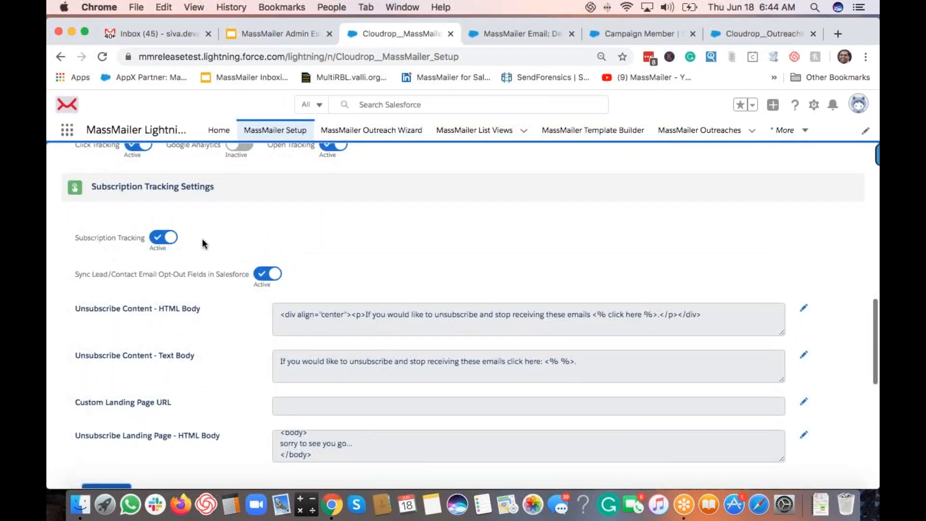
scroll(201, 241, down, 2)
scroll(206, 275, up, 1)
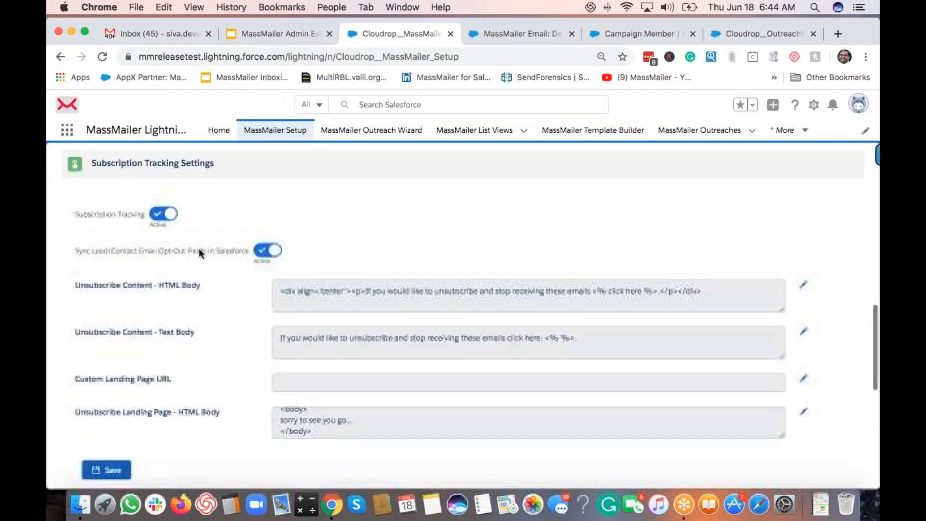
scroll(244, 367, down, 2)
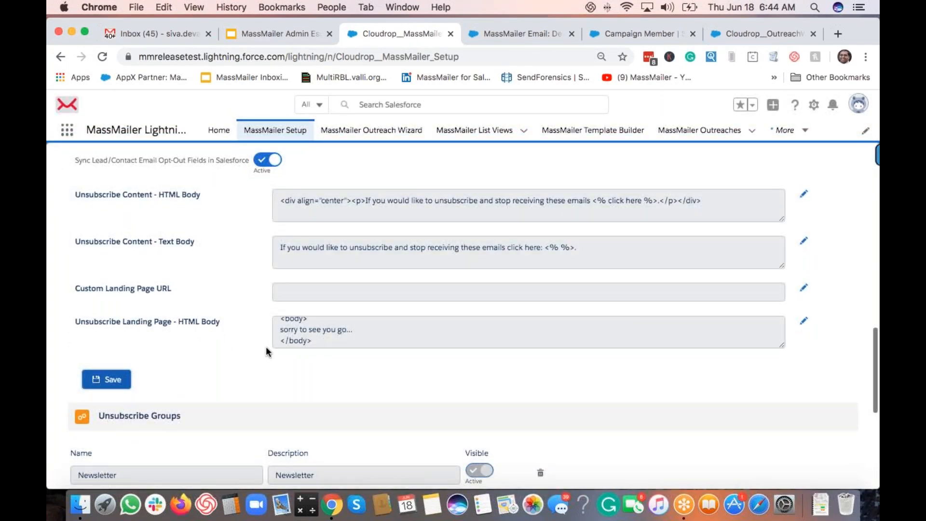
scroll(265, 346, down, 2)
scroll(265, 346, down, 3)
scroll(266, 346, down, 3)
scroll(169, 169, down, 2)
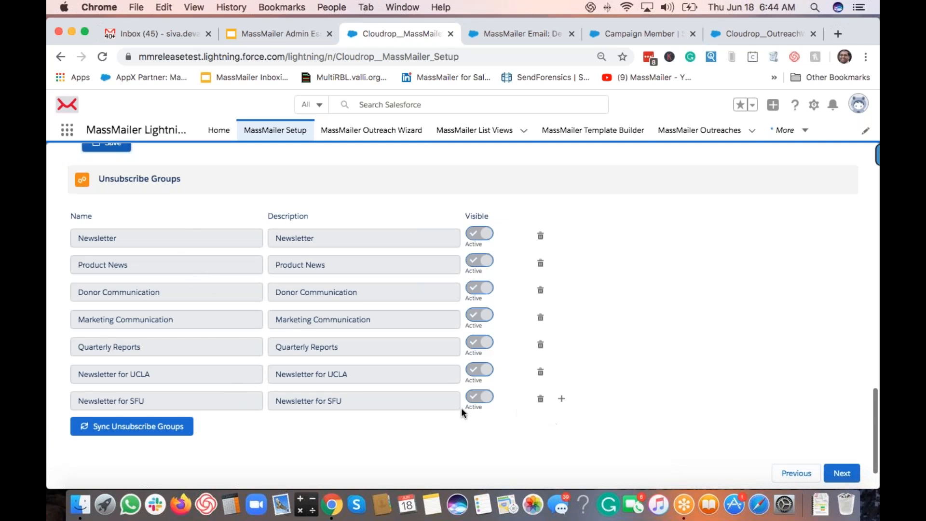
Step: Delete the Newsletter for SFU group, discard an empty new group row, and continue to Email Settings
click(540, 398)
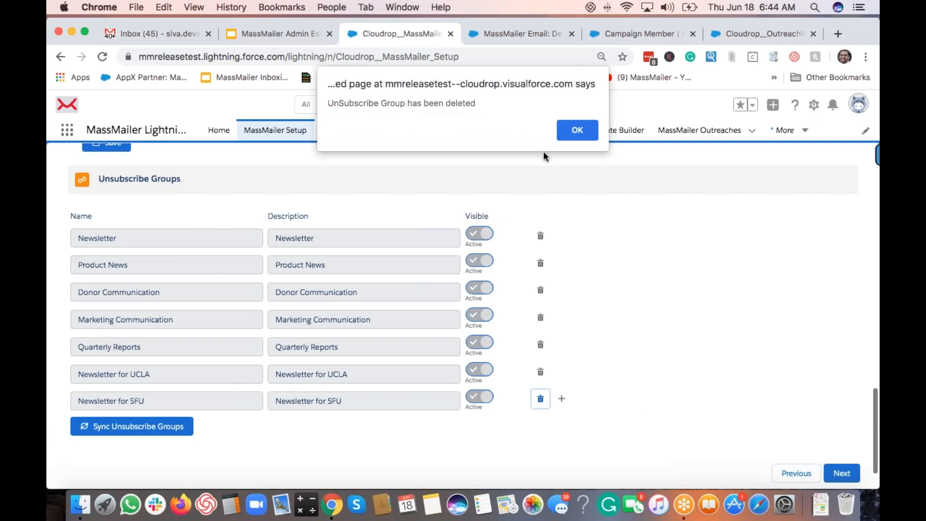
click(586, 134)
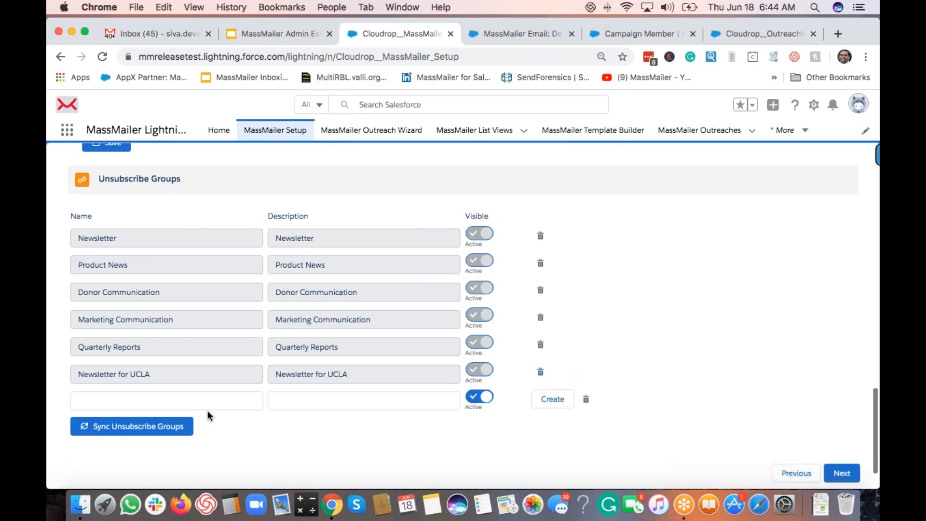
click(178, 405)
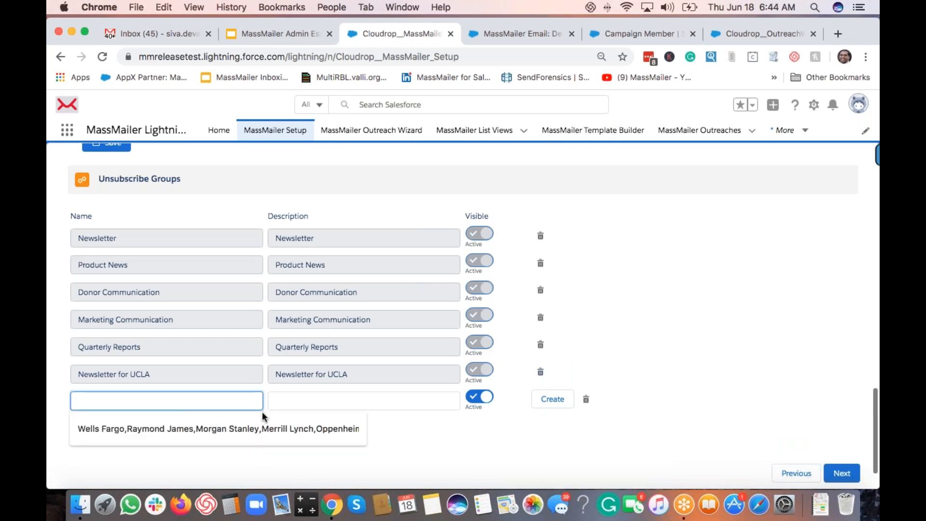
click(463, 423)
click(541, 403)
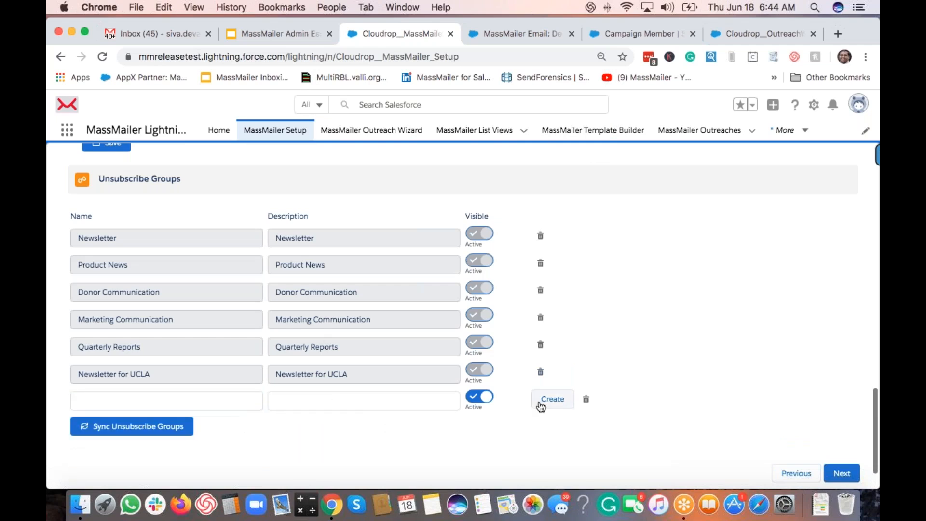
click(586, 399)
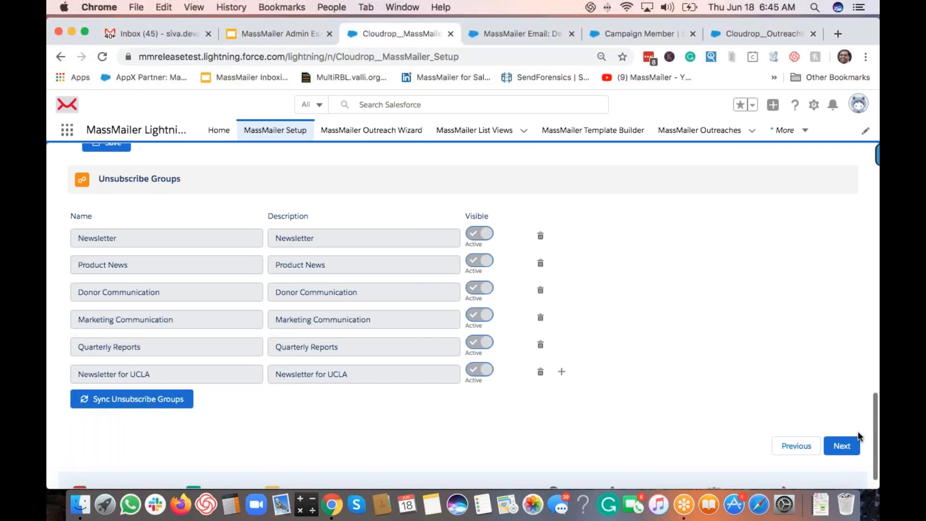
click(842, 446)
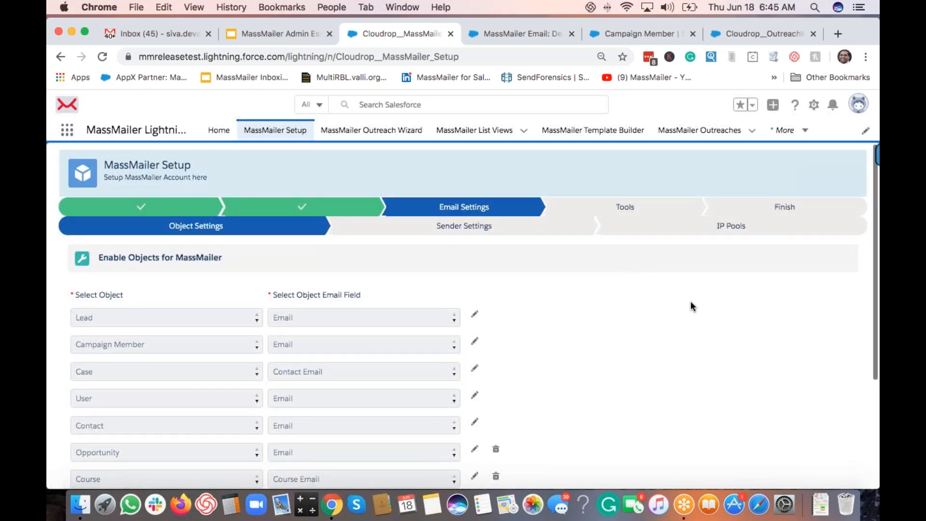
Step: Add an enabled-object row for Matching Information mapped to its Email Address field
scroll(691, 302, down, 2)
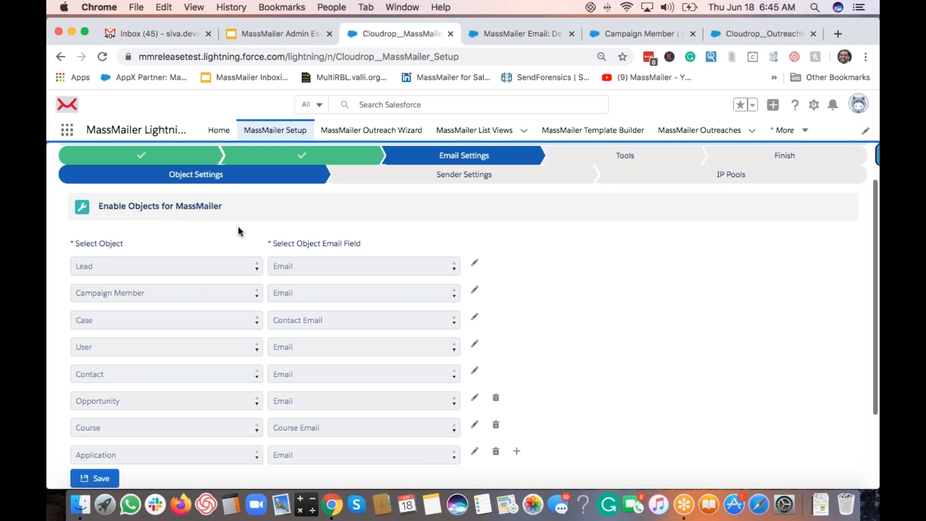
scroll(238, 226, down, 3)
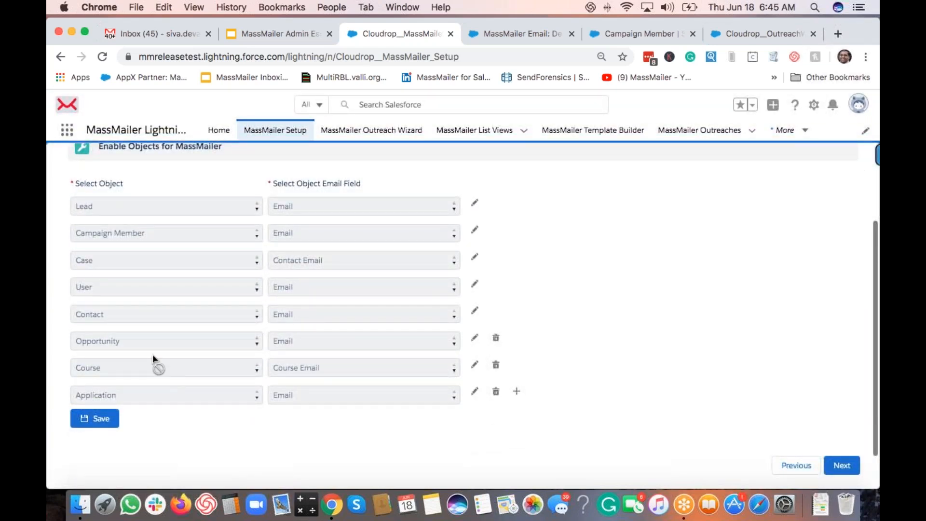
click(516, 393)
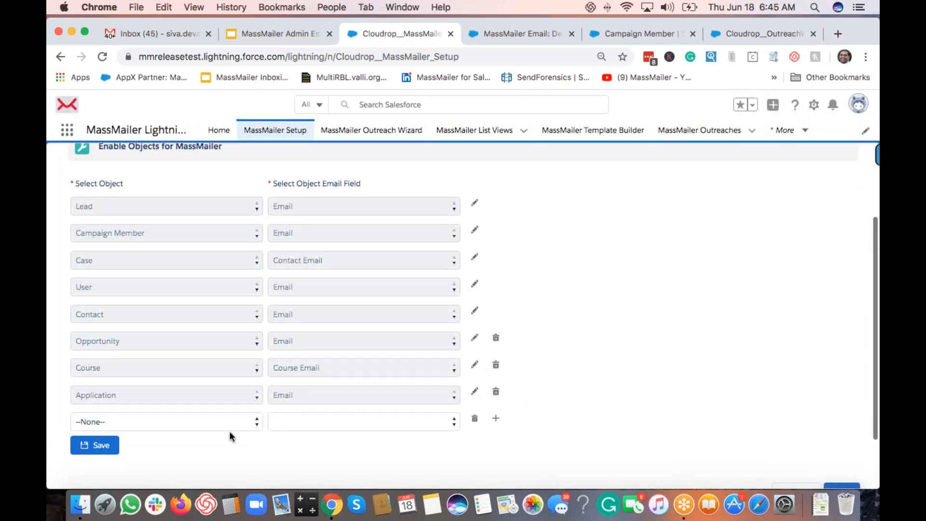
click(162, 423)
scroll(179, 428, down, 2)
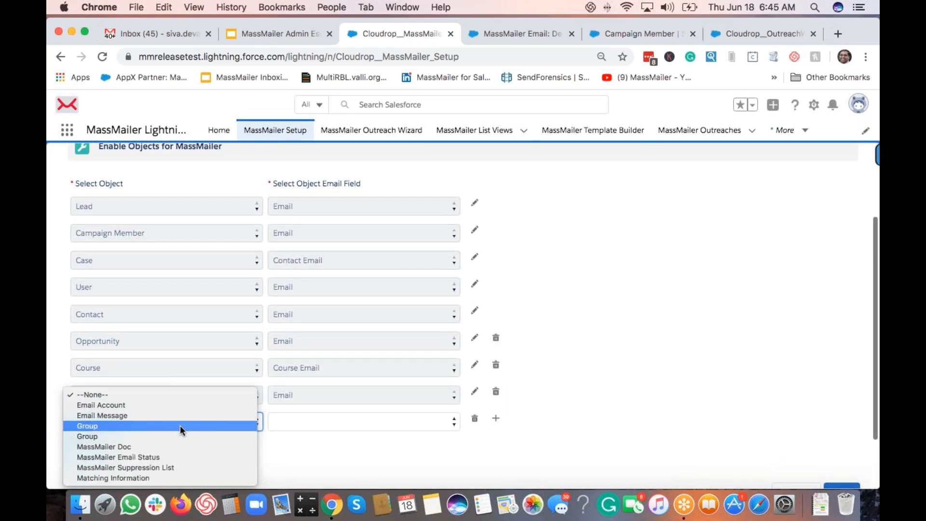
click(166, 478)
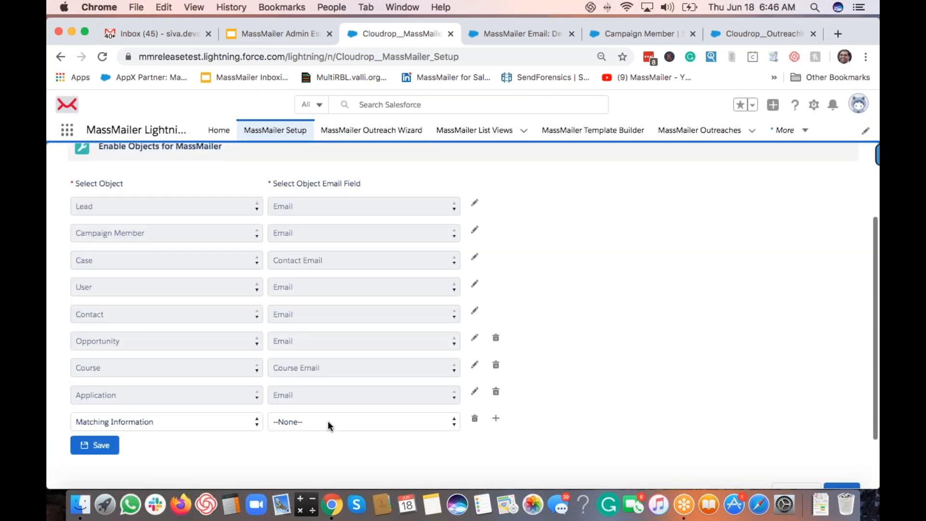
click(328, 421)
click(289, 444)
click(318, 448)
scroll(122, 422, down, 2)
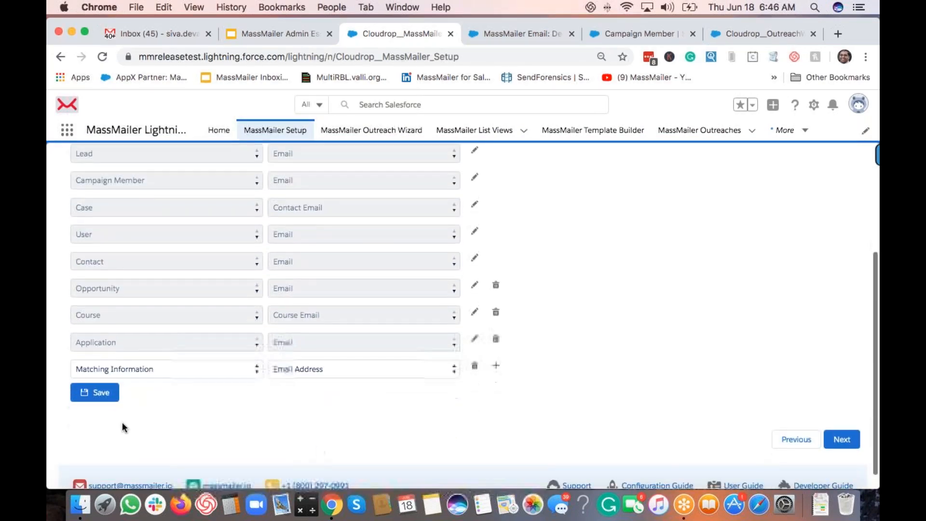
scroll(170, 432, up, 2)
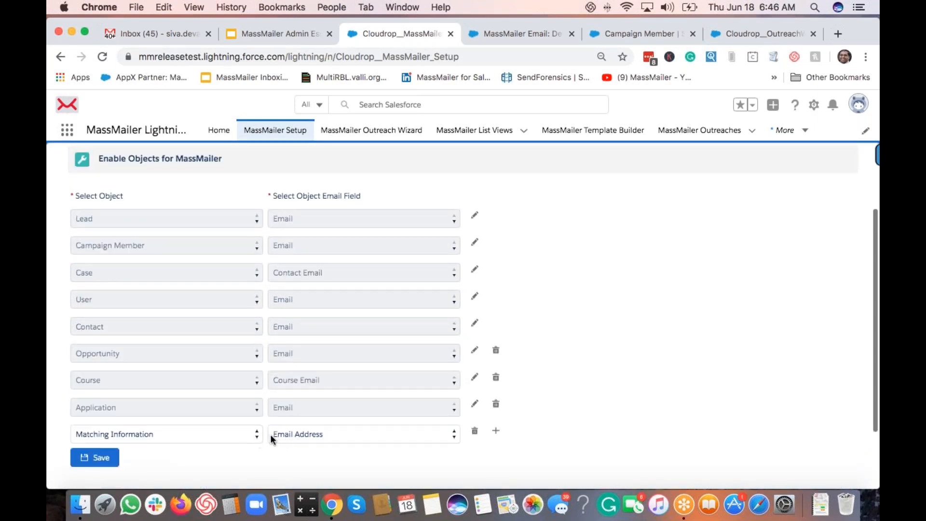
scroll(131, 426, down, 2)
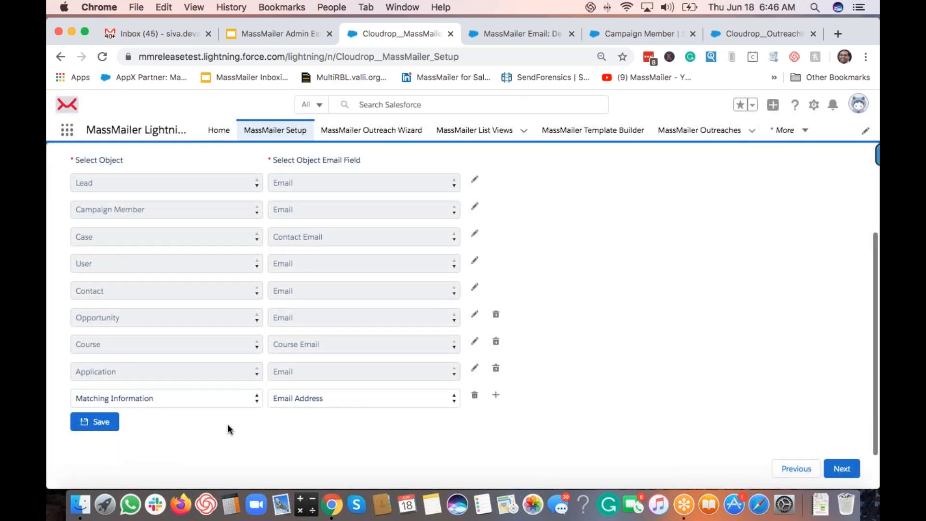
scroll(227, 424, up, 4)
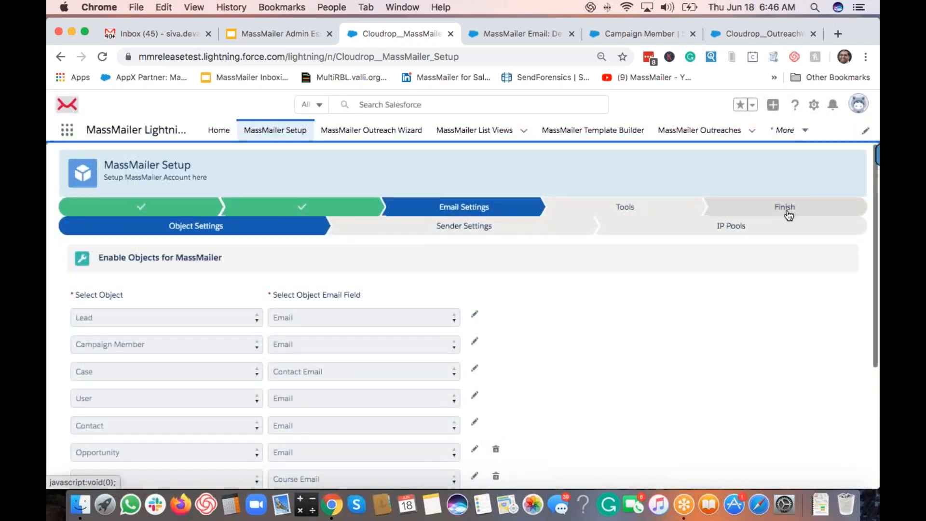
Step: Delete the unsaved Matching Information row from the enabled objects list
scroll(716, 333, down, 5)
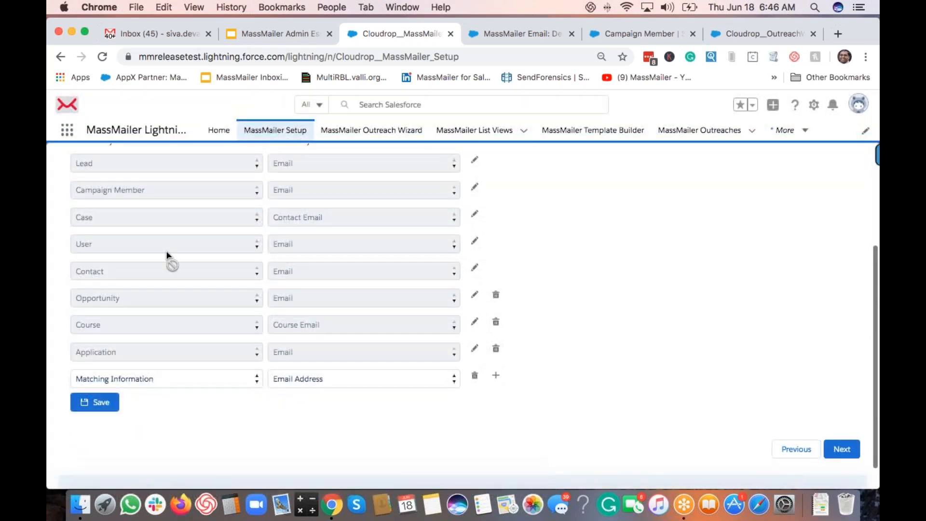
scroll(167, 258, up, 2)
scroll(172, 204, up, 1)
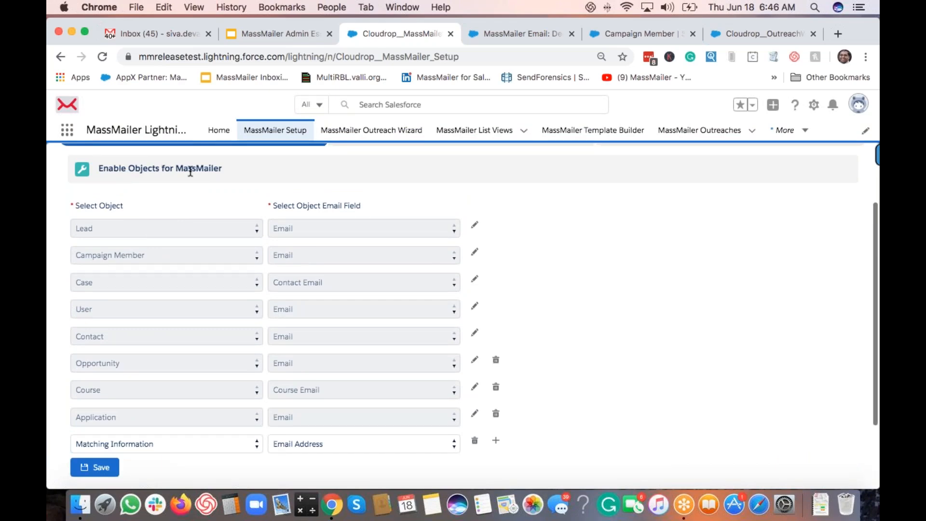
scroll(557, 231, down, 1)
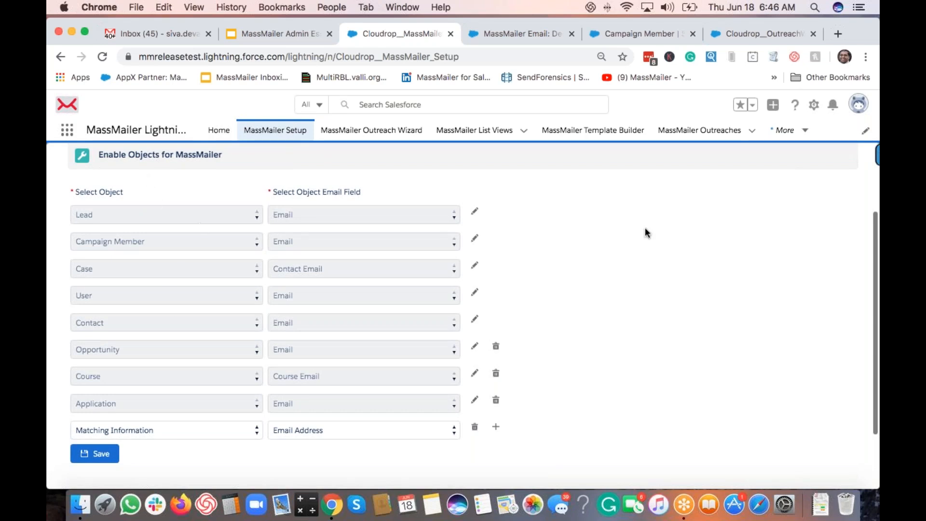
scroll(645, 232, up, 2)
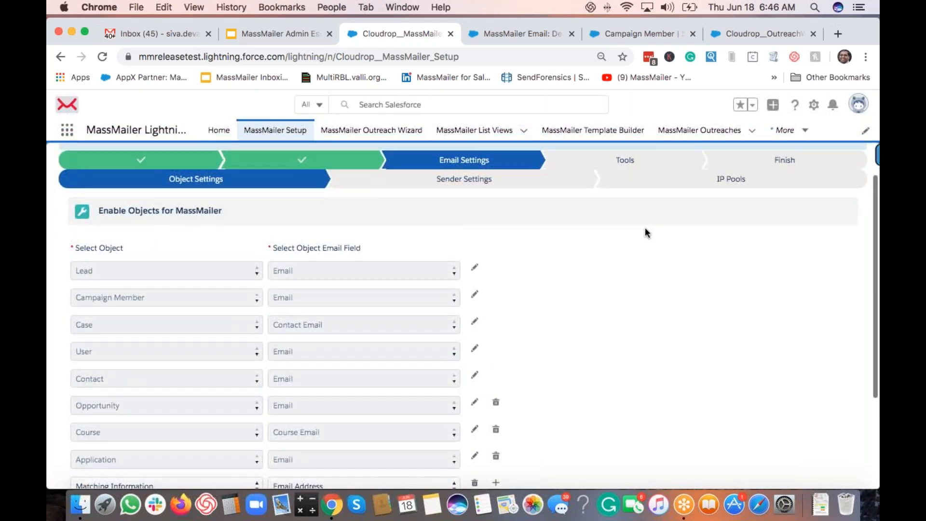
scroll(644, 227, up, 2)
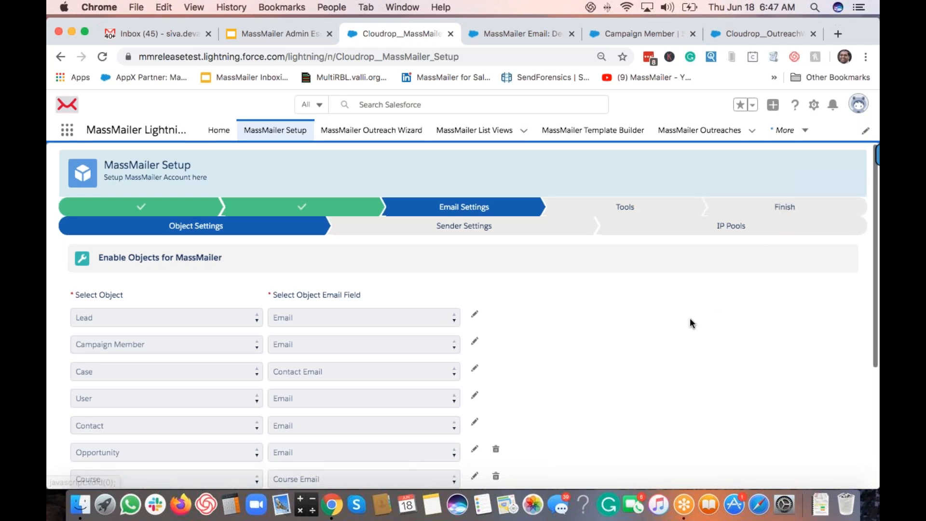
scroll(691, 320, down, 5)
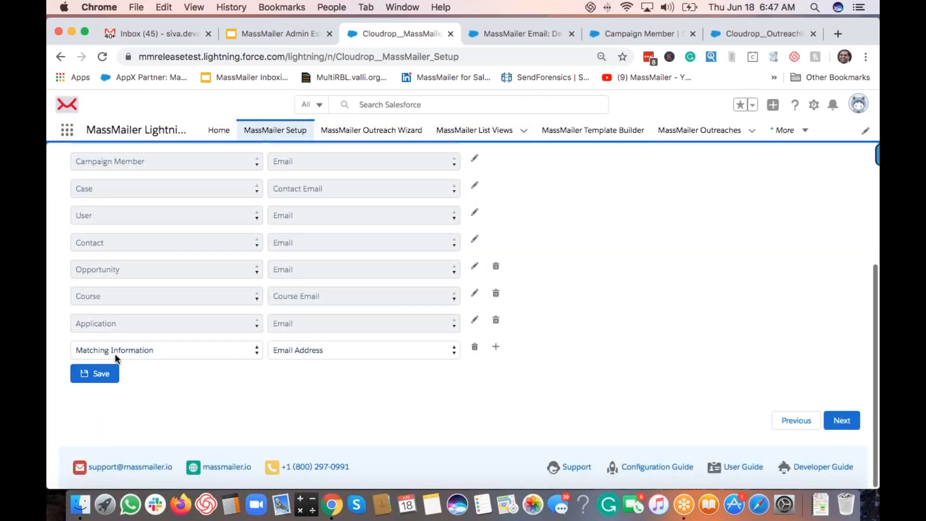
click(475, 348)
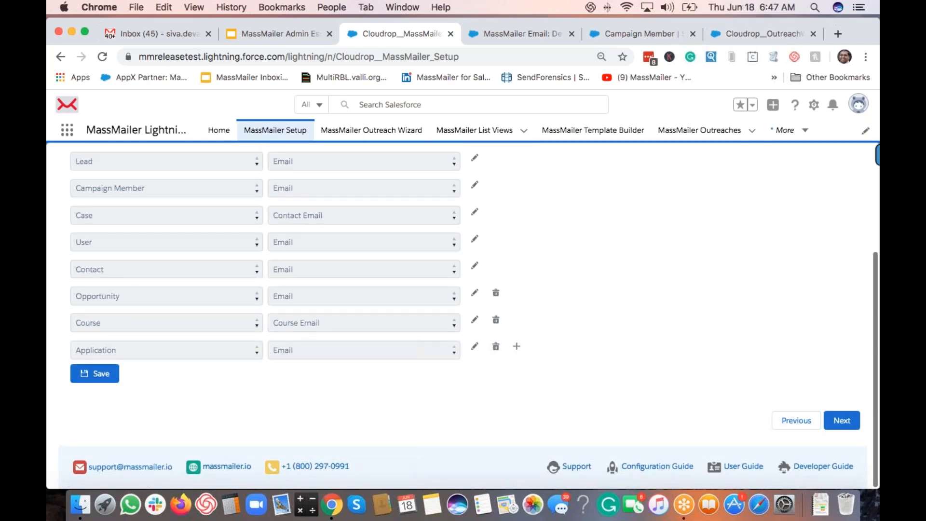
scroll(463, 315, up, 2)
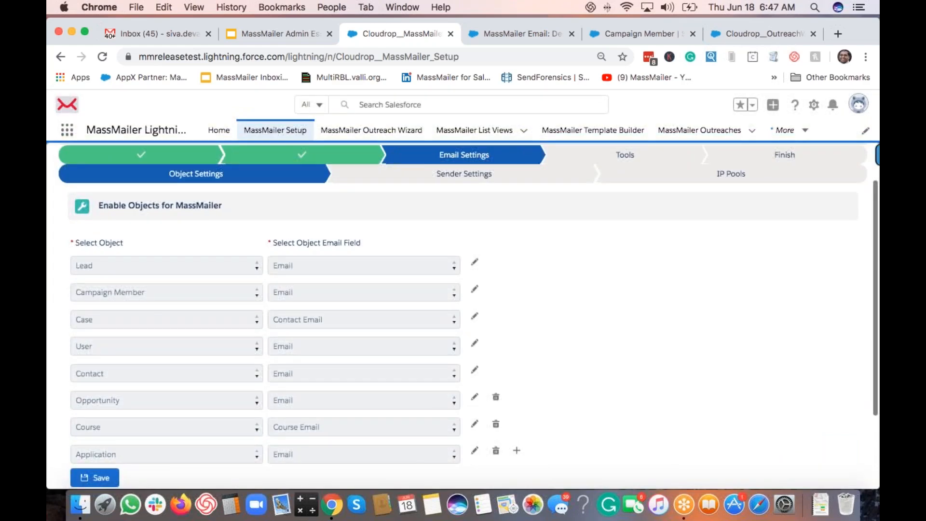
scroll(463, 316, down, 2)
Step: Go to Sender Settings and view the five Common Senders
click(842, 421)
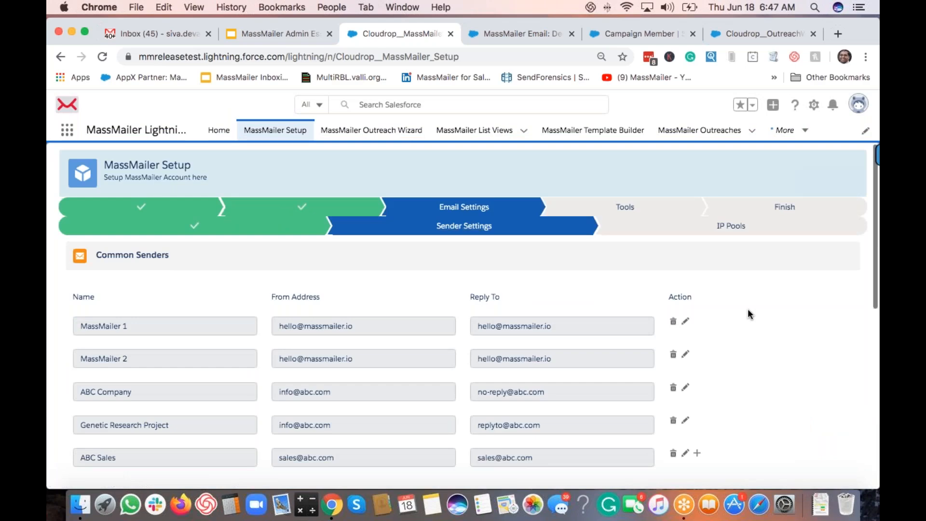
scroll(748, 314, down, 1)
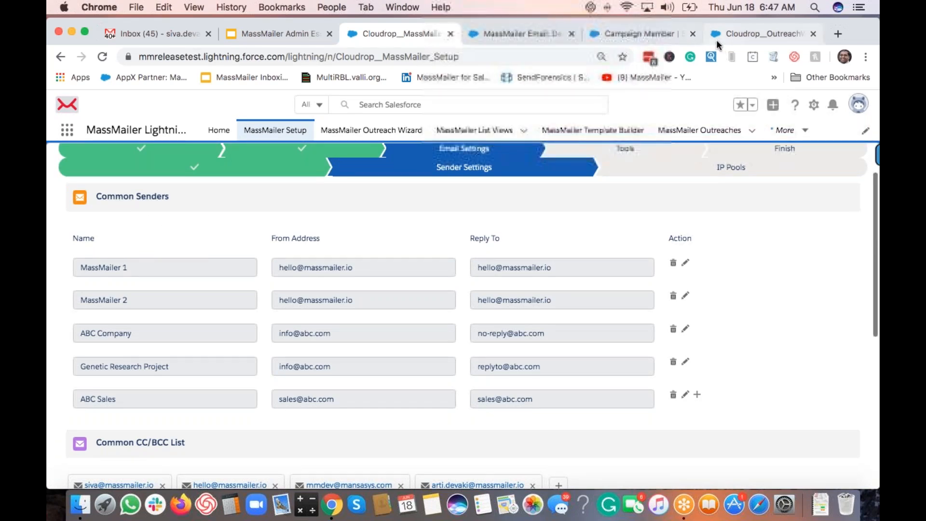
Step: In the Outreach Wizard, switch the email body to HTML and save the design
click(762, 34)
click(416, 195)
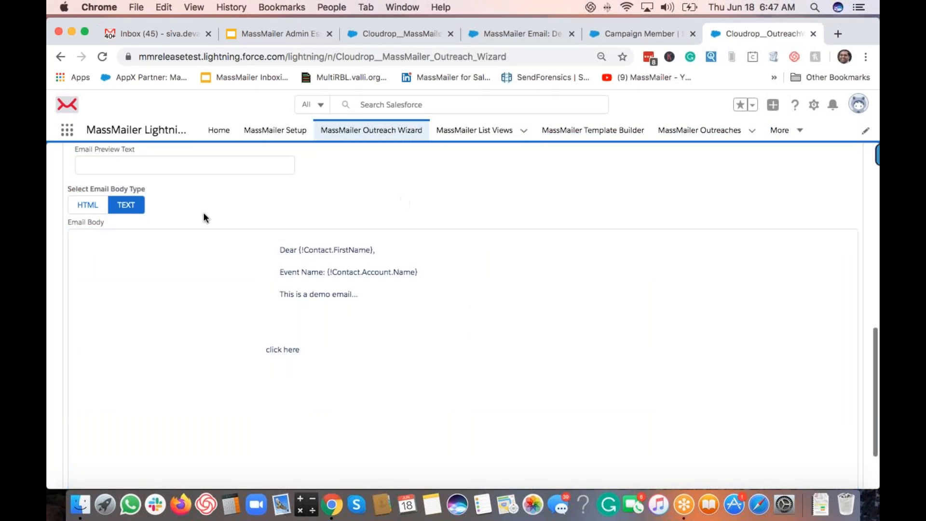
click(90, 205)
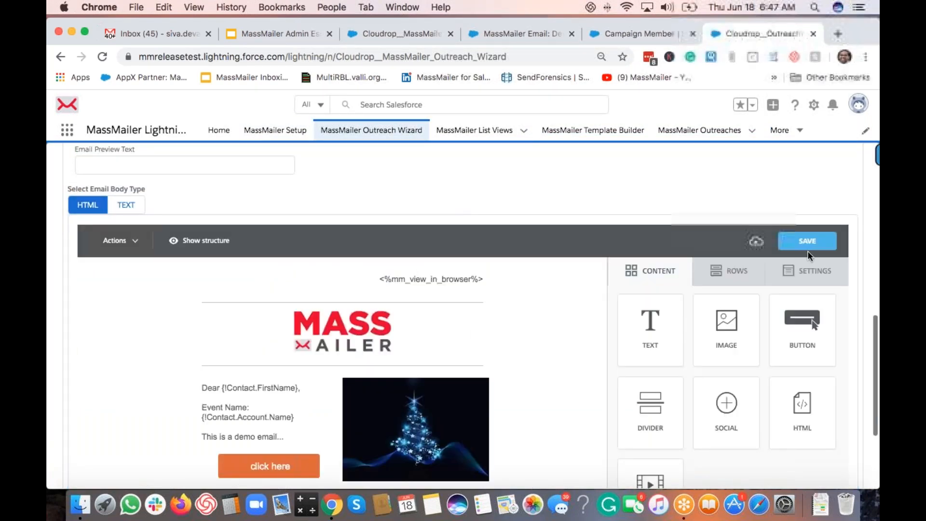
click(807, 249)
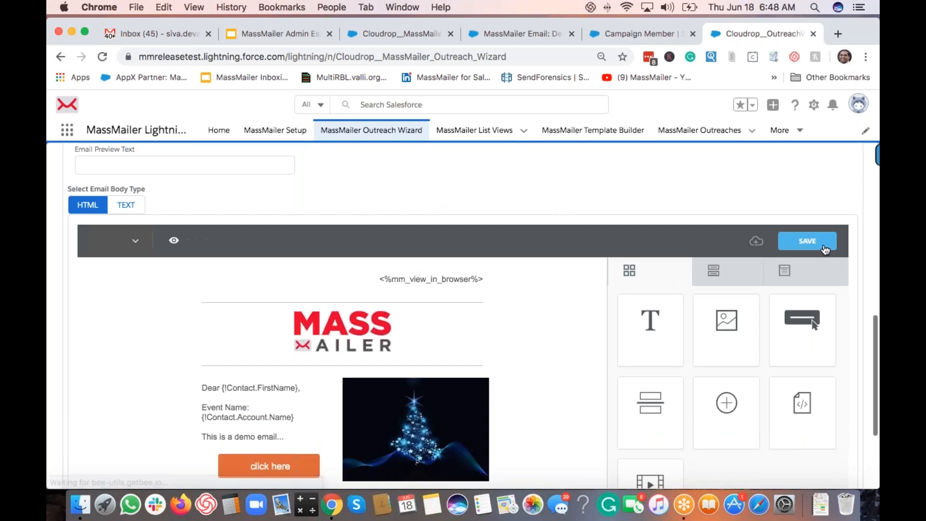
click(809, 245)
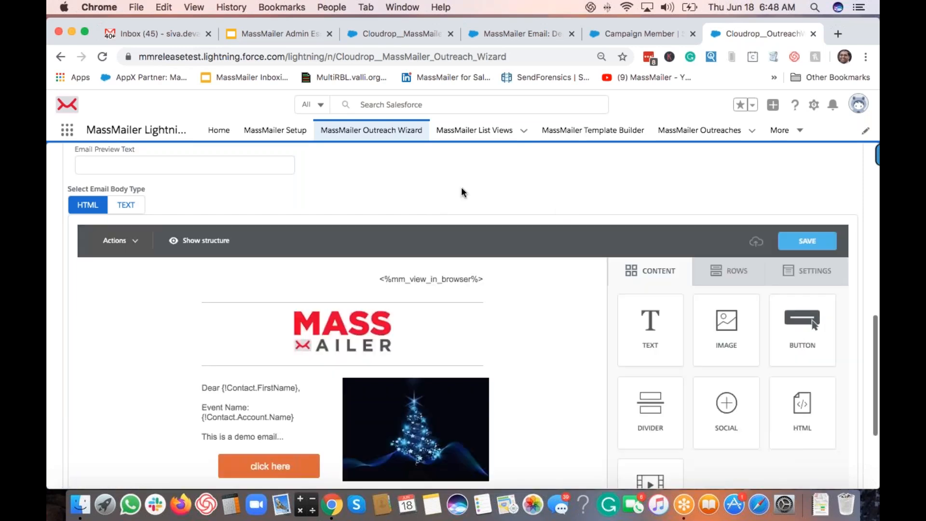
Step: Advance the wizard past File Attachments to Sender Options
scroll(461, 183, down, 5)
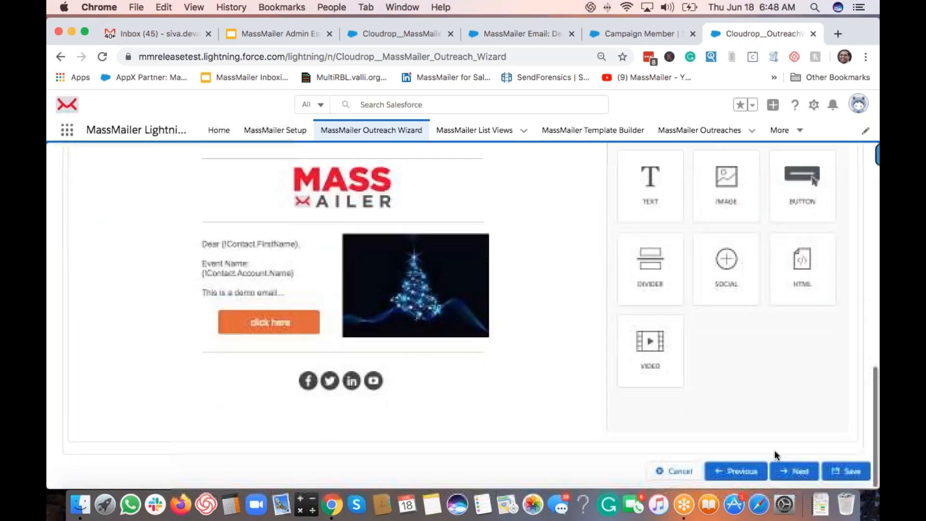
click(792, 471)
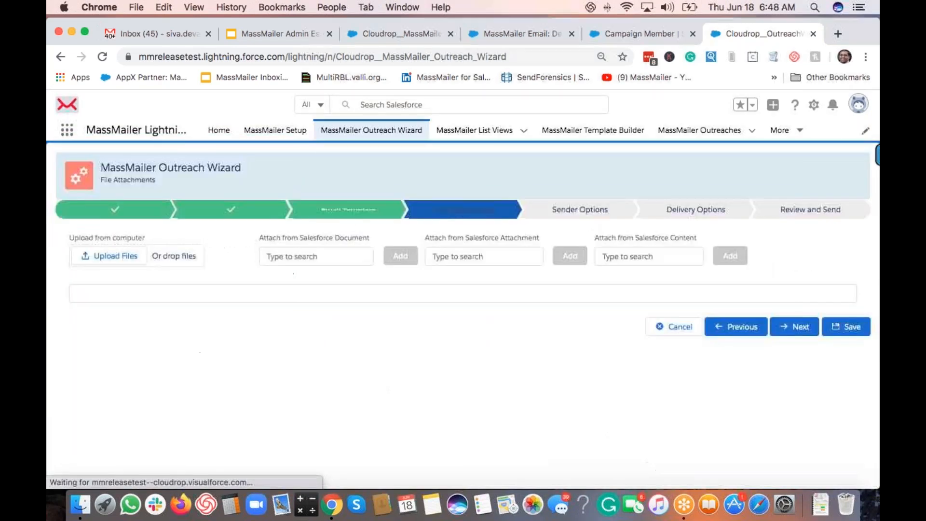
click(798, 326)
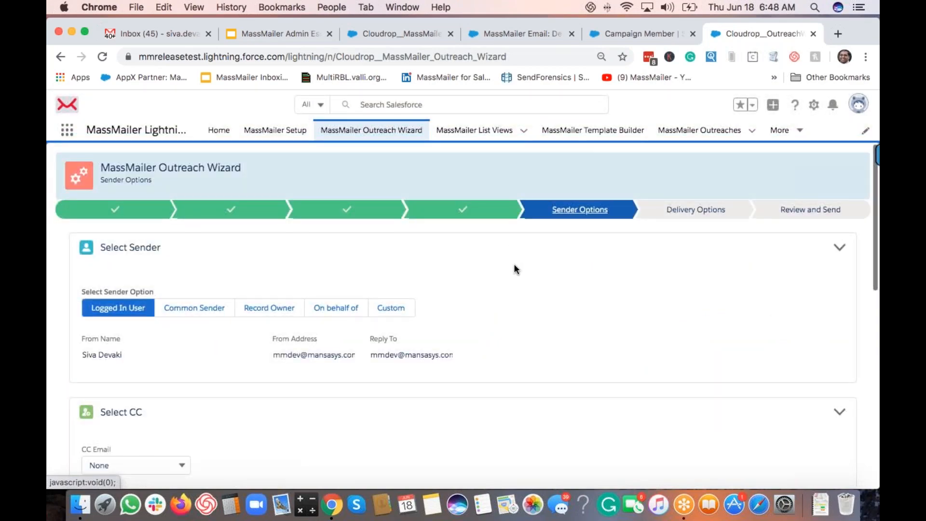
Step: Choose Common Sender for the outreach and open the From Name picklist
scroll(492, 272, down, 4)
scroll(230, 273, up, 1)
click(191, 235)
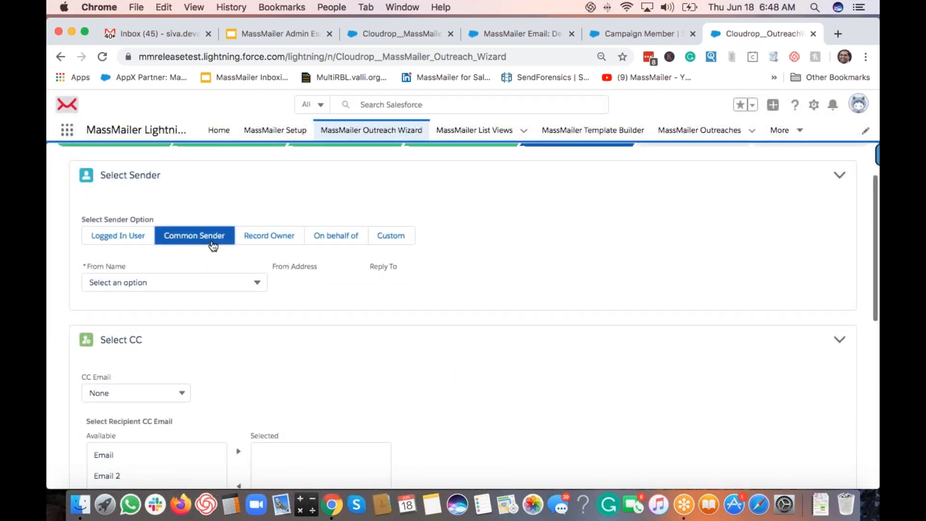
click(227, 284)
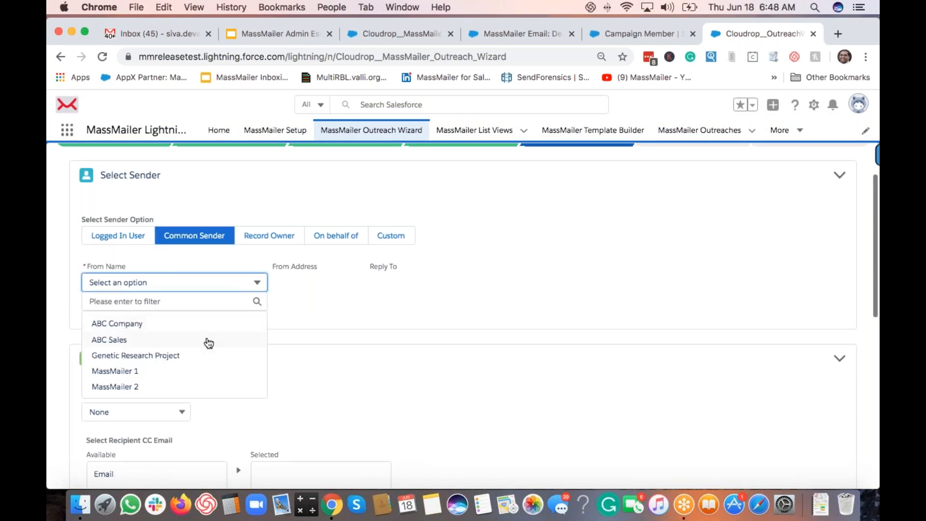
Step: Return to MassMailer Setup and close the MassMailer Email record tab
click(502, 30)
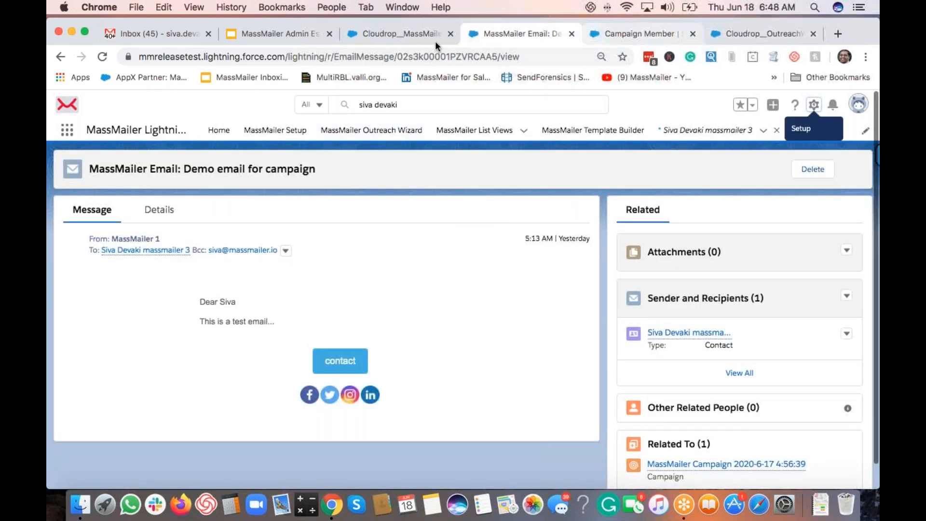
click(414, 39)
click(571, 36)
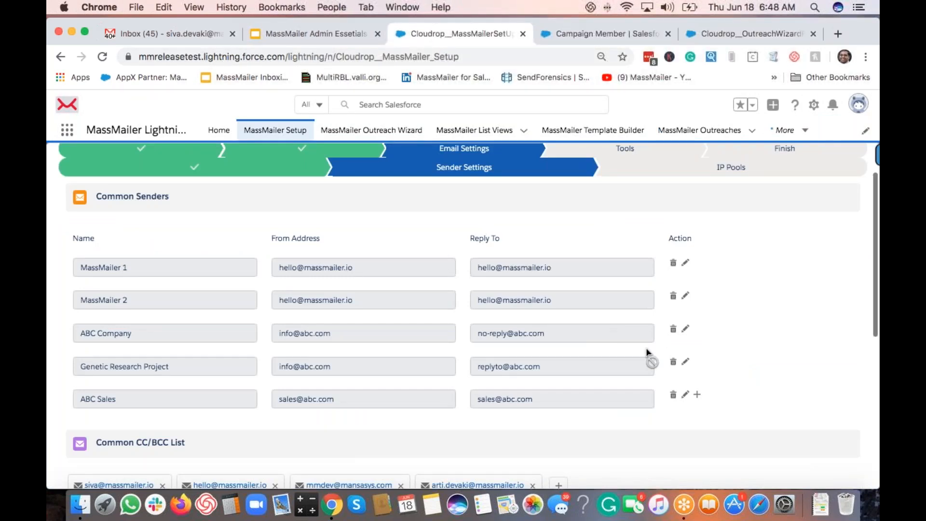
click(697, 395)
click(220, 432)
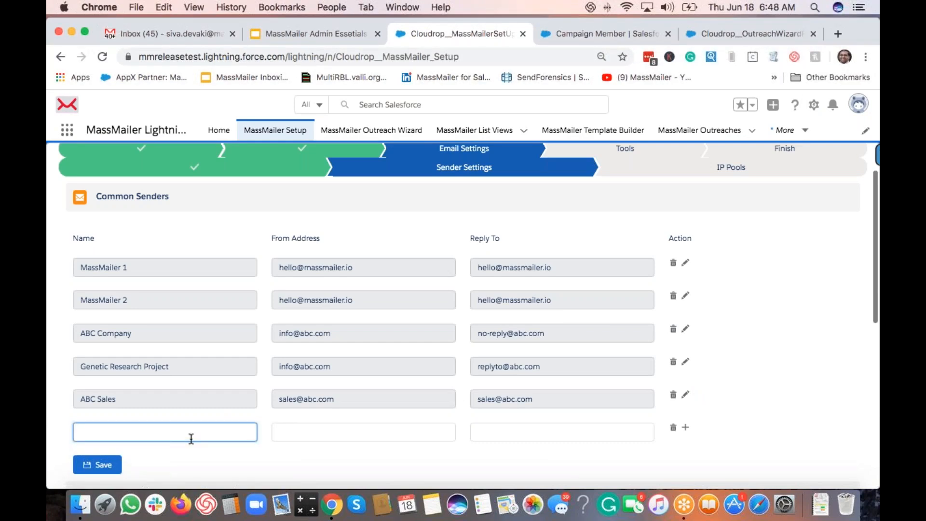
text(MM Support)
key(Tab)
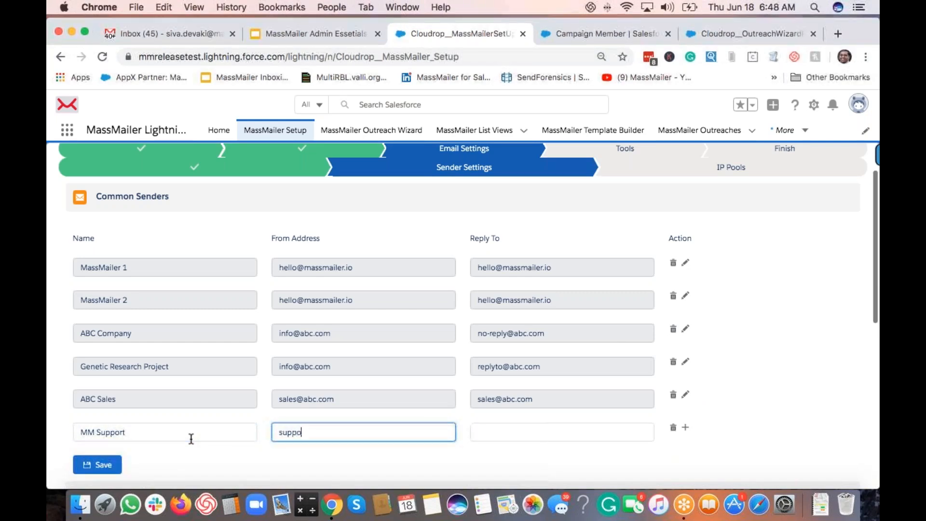
key(Tab)
key(super+v)
scroll(393, 427, down, 2)
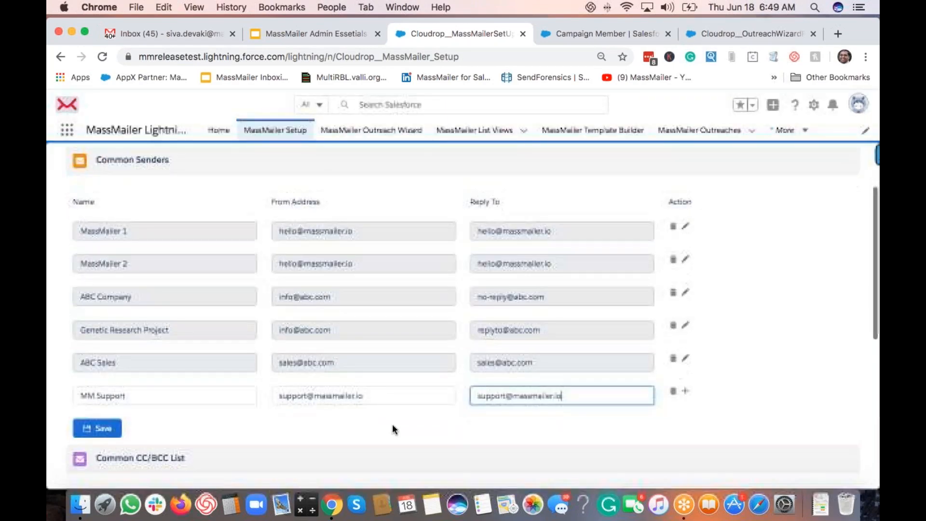
click(98, 428)
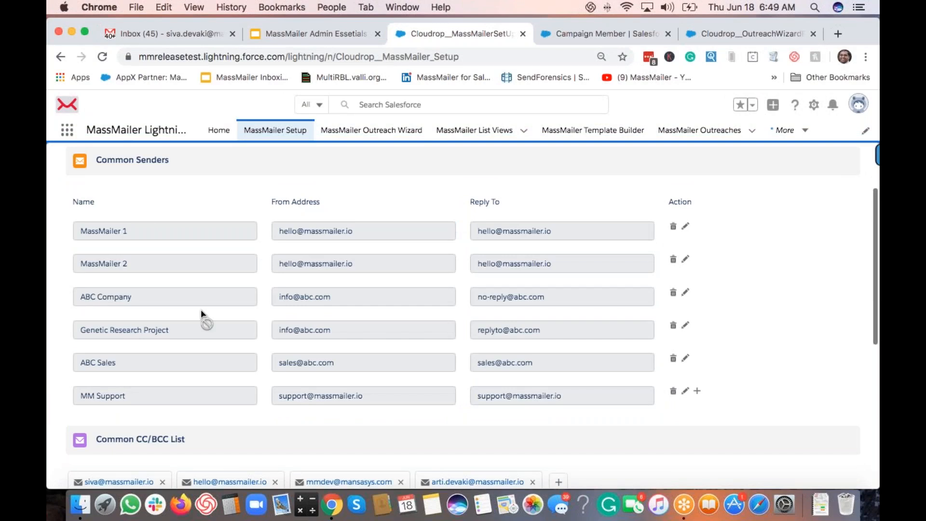
click(749, 35)
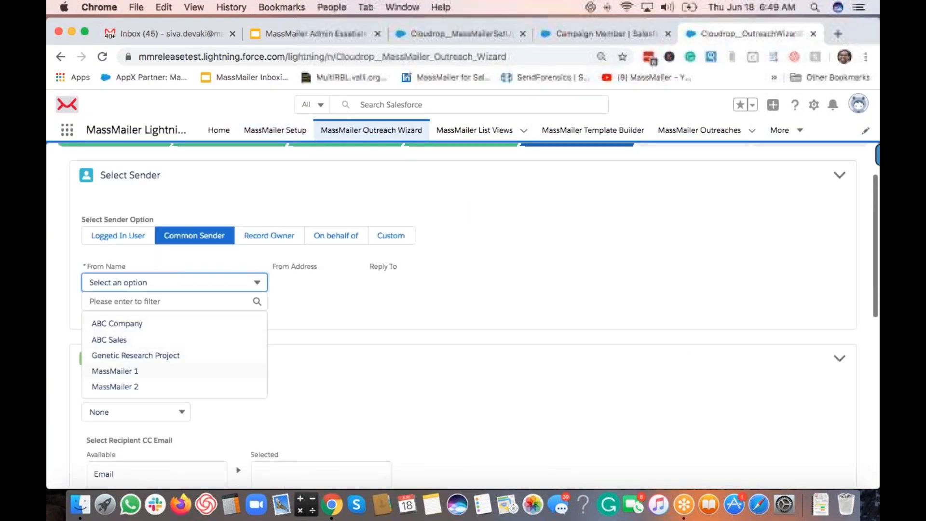
scroll(158, 375, down, 1)
scroll(152, 347, down, 2)
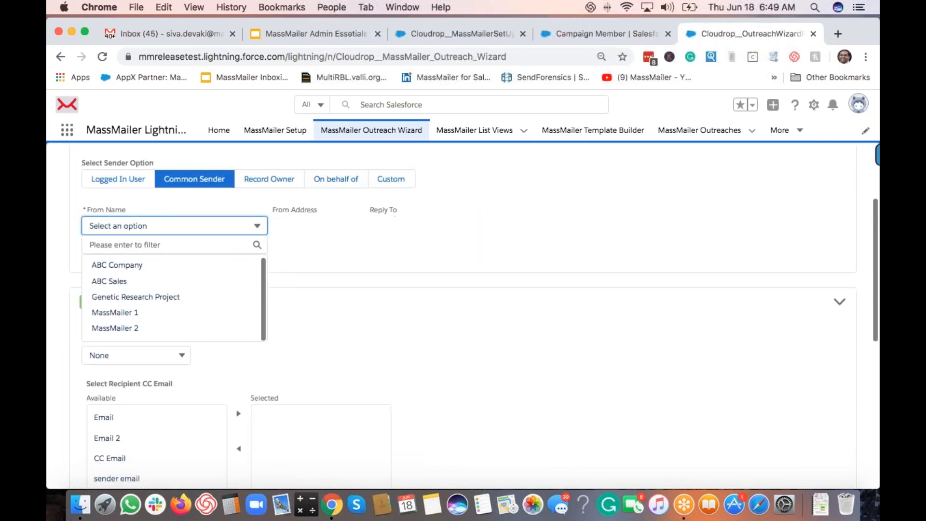
scroll(148, 308, up, 1)
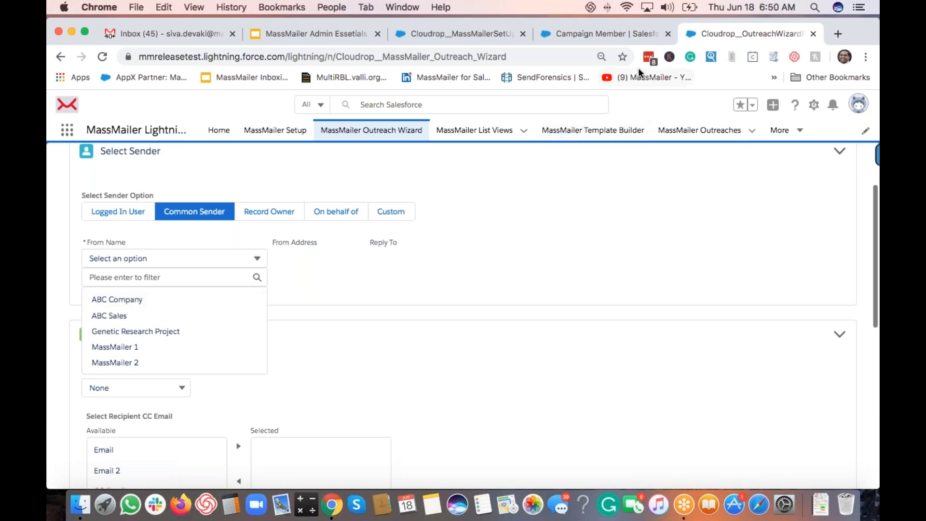
click(460, 33)
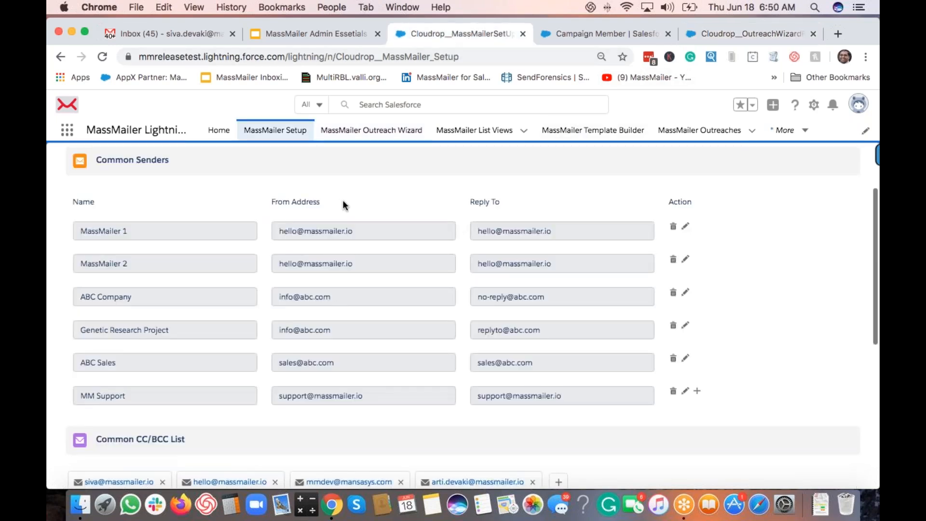
Step: Add a team member's massmailer.io e-mail as a fifth Common CC/BCC entry and save
scroll(343, 203, up, 2)
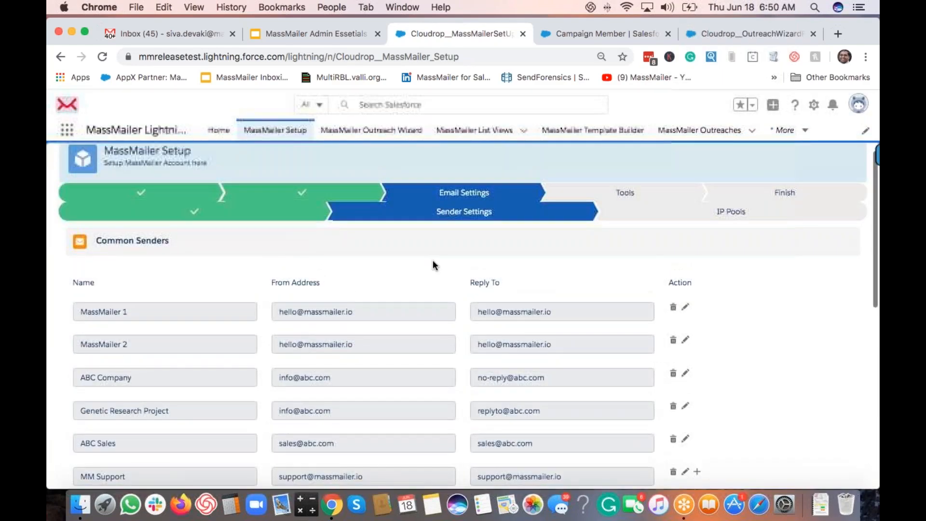
scroll(459, 321, down, 1)
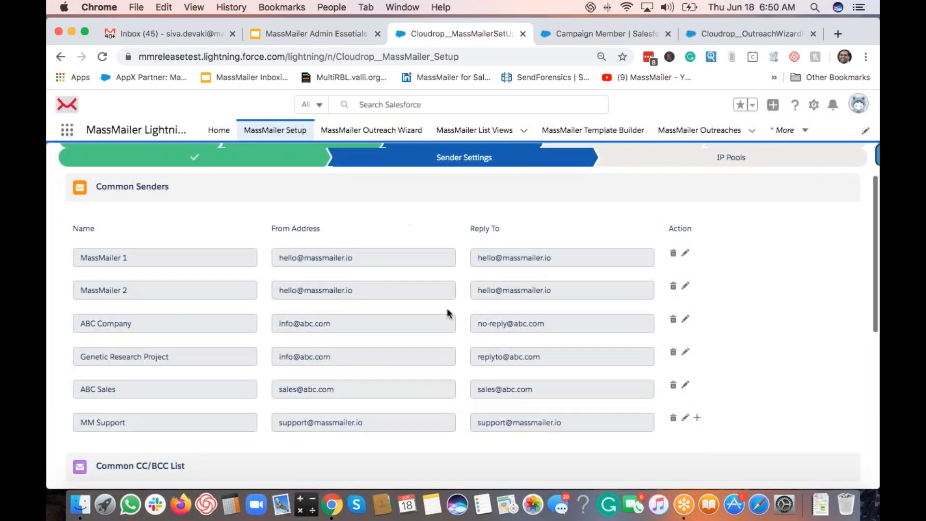
scroll(444, 309, up, 1)
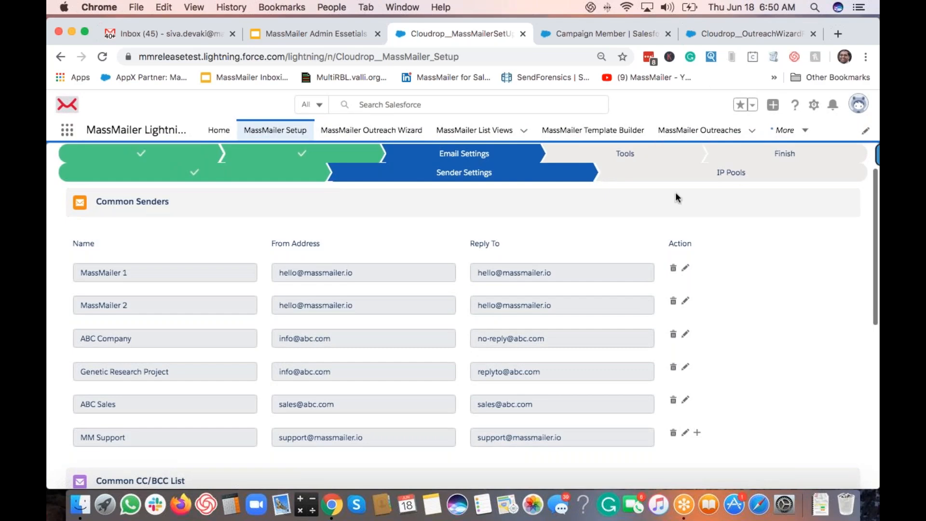
scroll(699, 244, down, 5)
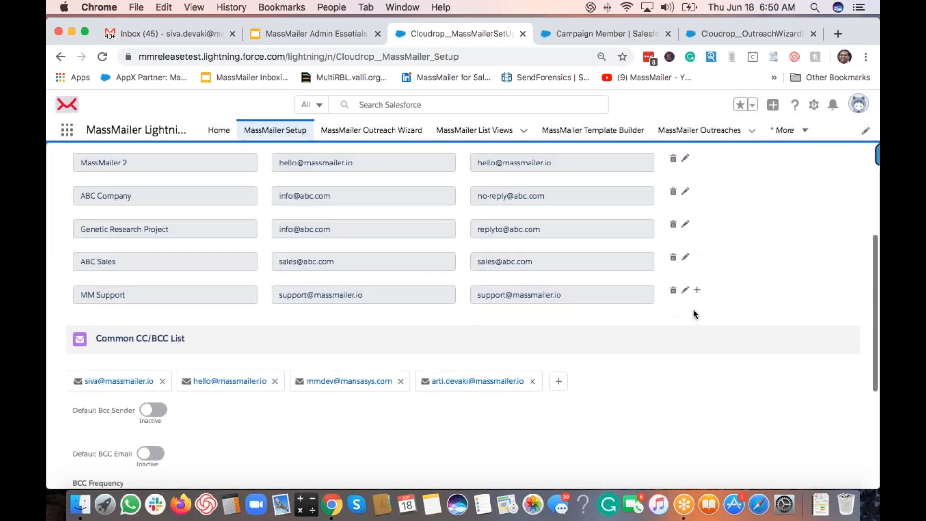
scroll(699, 314, down, 1)
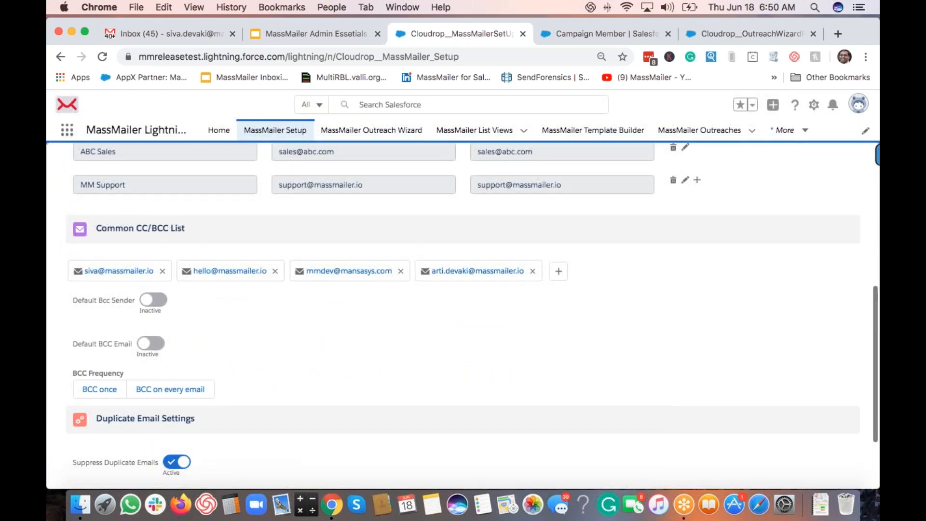
click(559, 273)
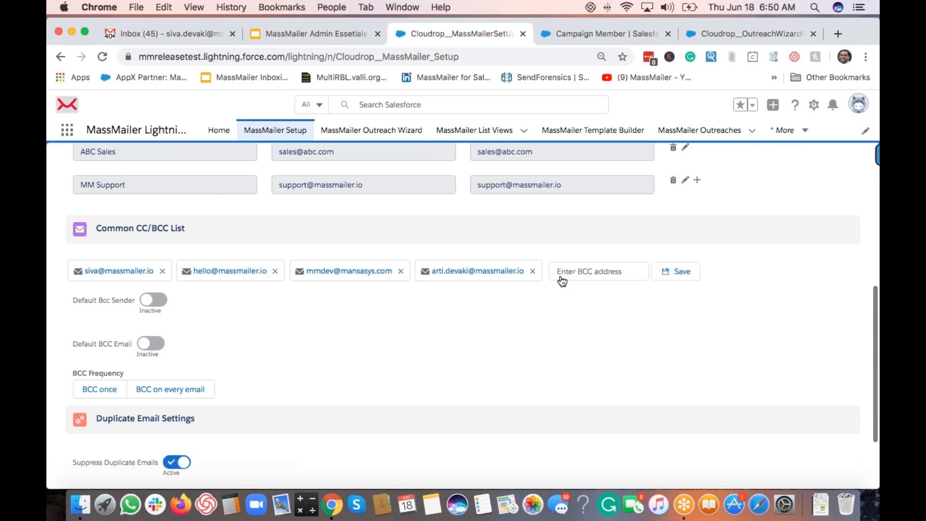
click(587, 274)
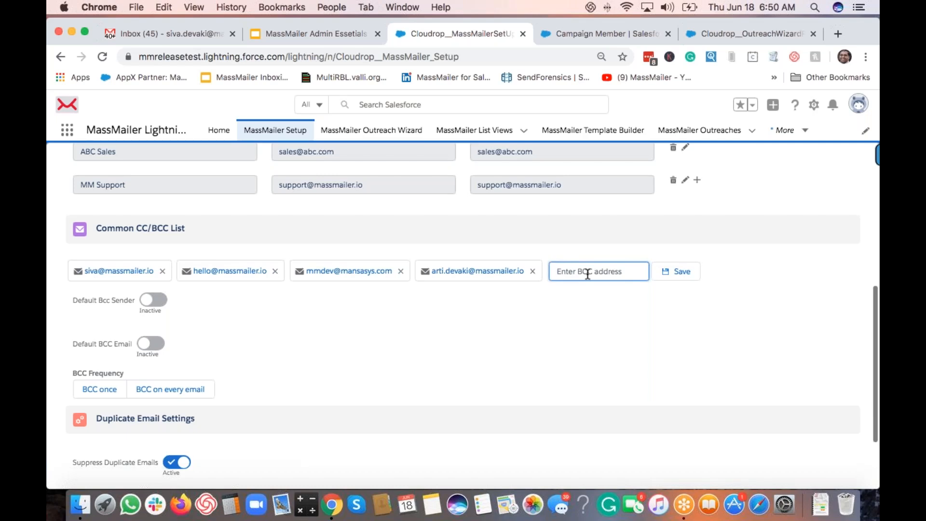
click(677, 271)
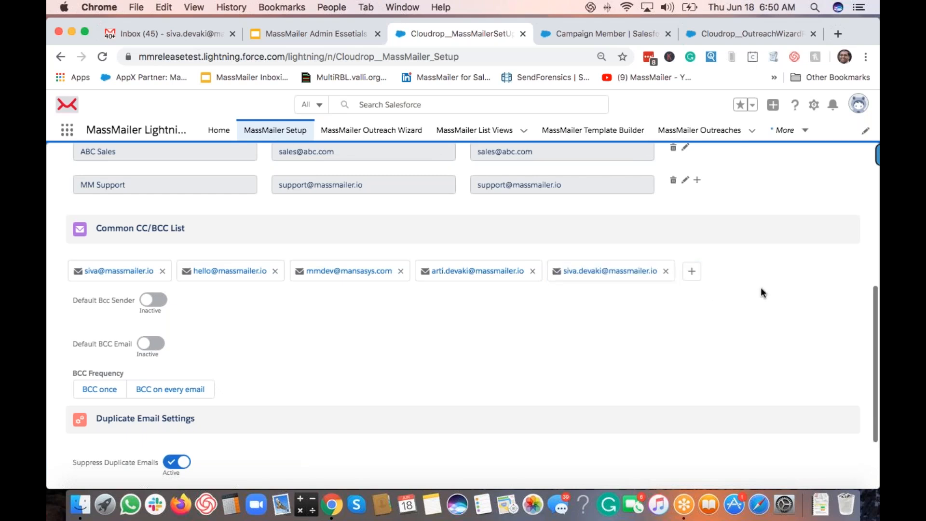
Step: Return to the Outreach Wizard, close the From Name list, and view the CC Email choices
click(714, 35)
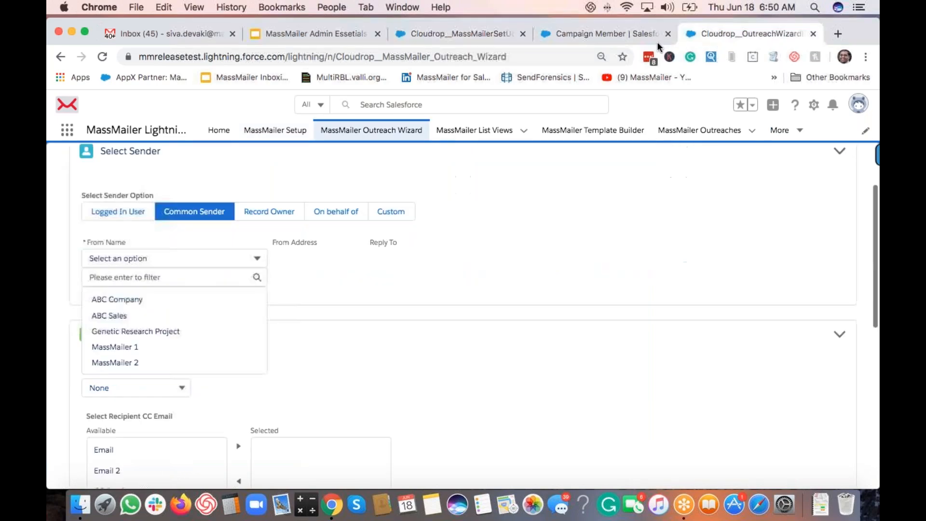
click(668, 34)
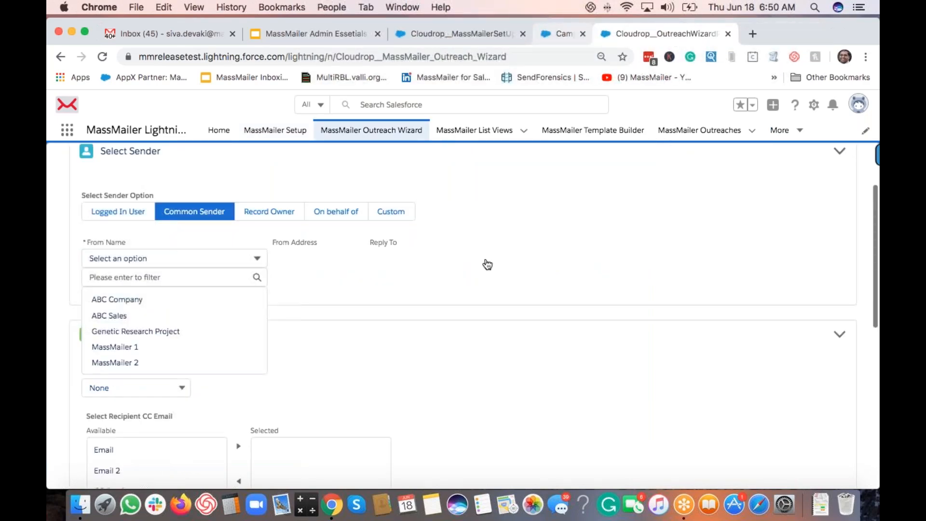
scroll(488, 264, down, 5)
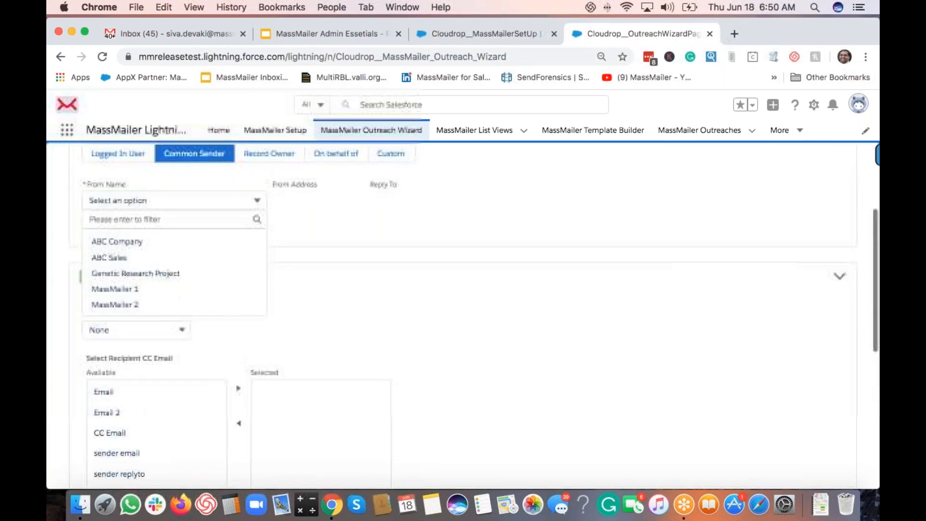
click(488, 320)
scroll(261, 334, down, 5)
click(147, 233)
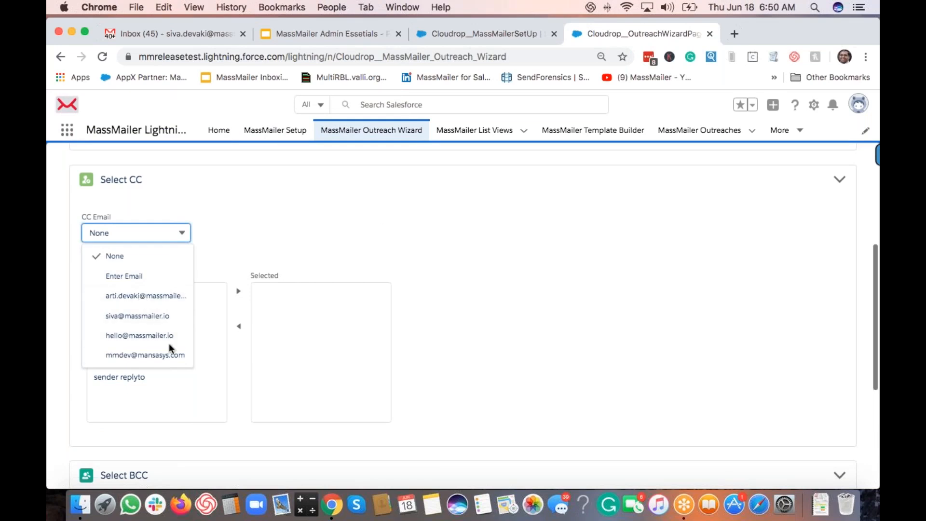
Step: Set the wizard's BCC option to a specific email address
click(502, 43)
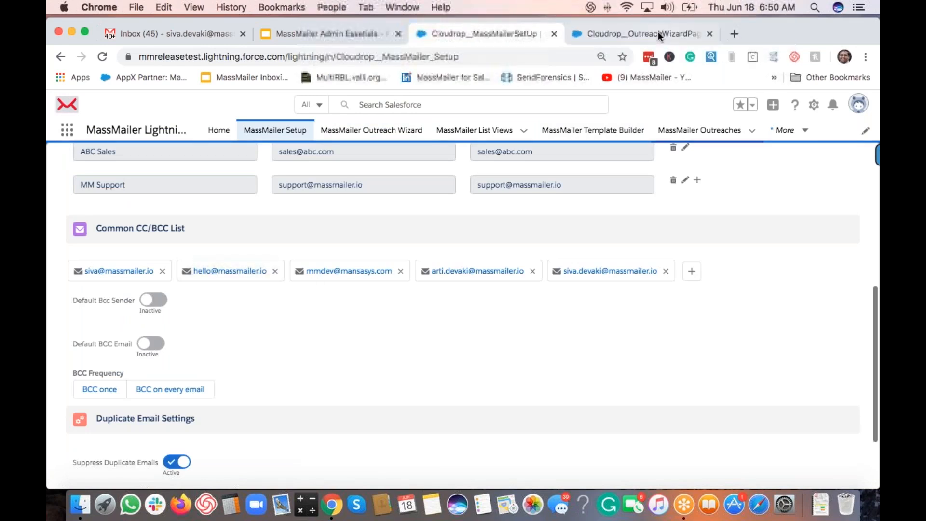
key(ctrl+Tab)
scroll(591, 303, down, 5)
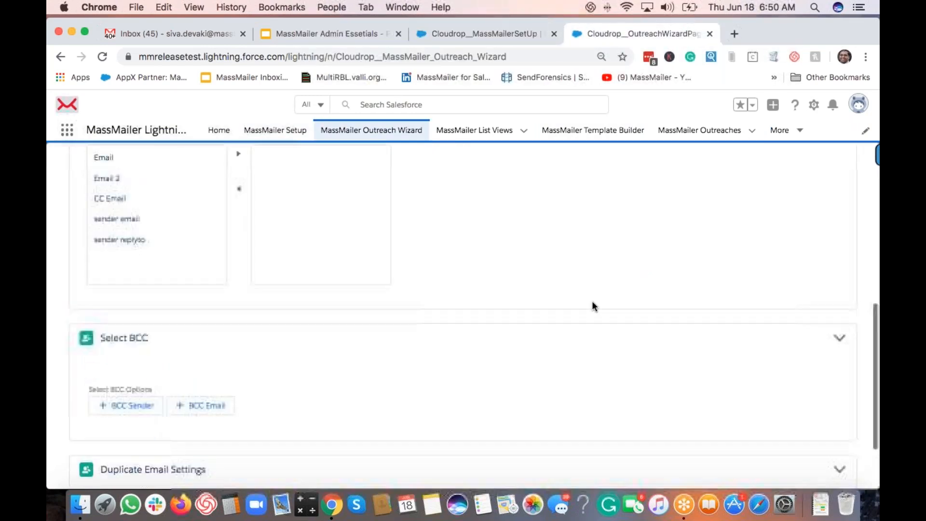
click(213, 394)
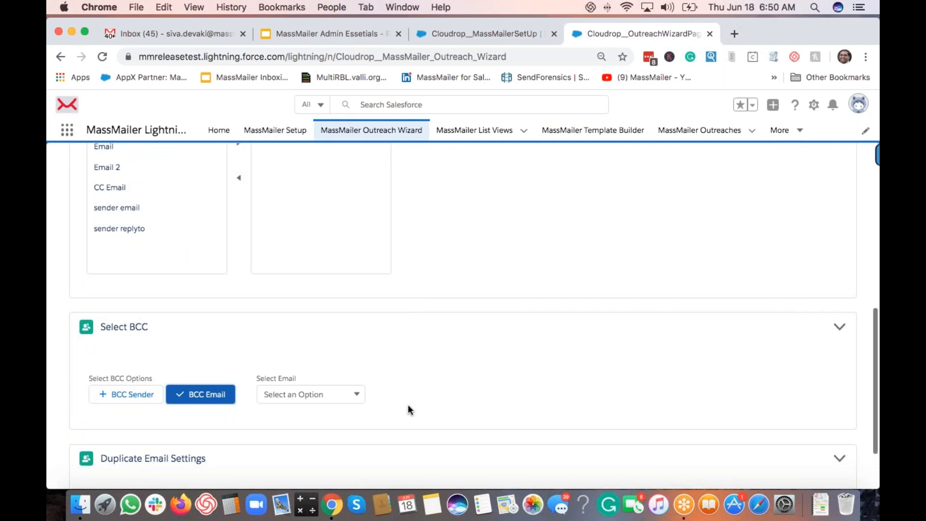
scroll(421, 407, down, 2)
click(331, 318)
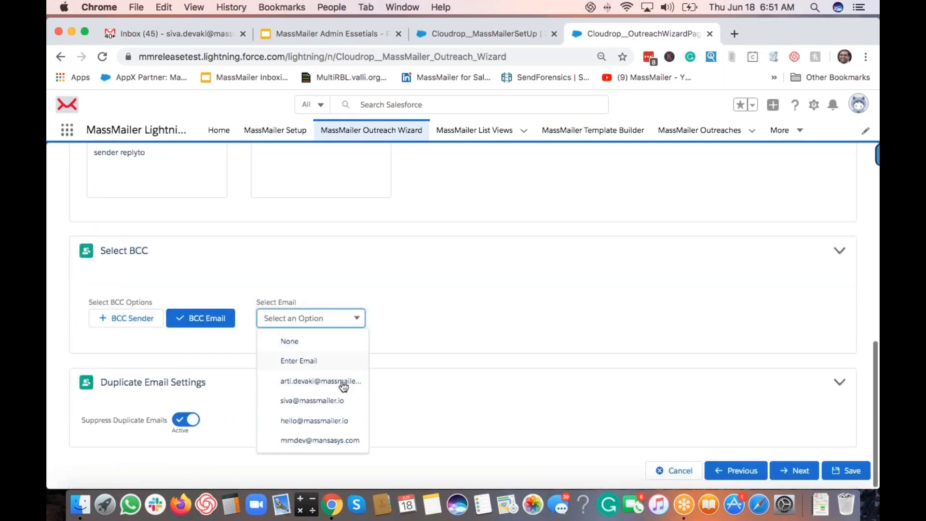
Step: Choose manual entry for the BCC email and type the BCC address into the comma-separated field
click(509, 35)
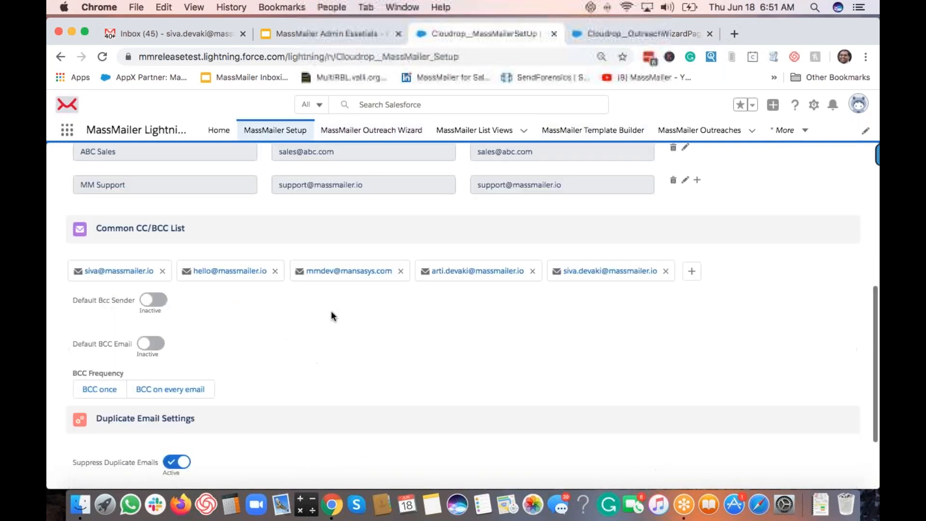
click(630, 33)
click(291, 318)
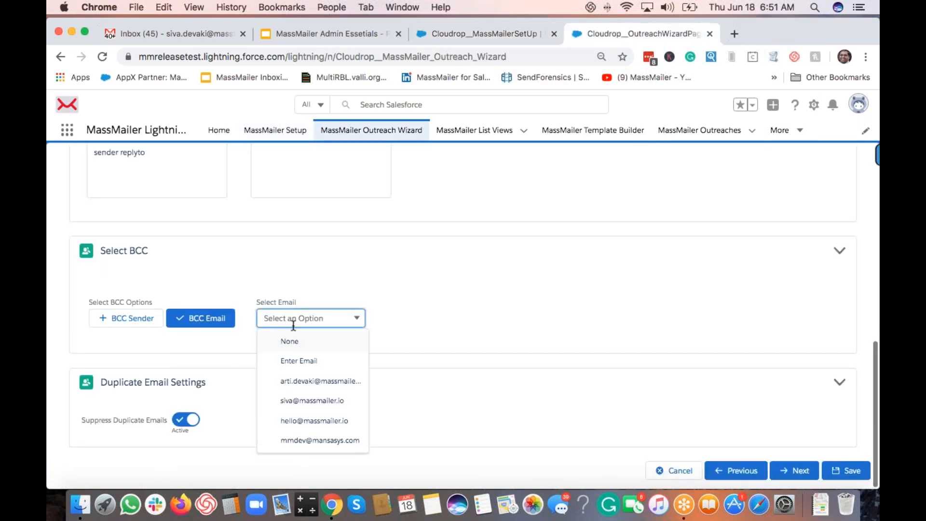
click(288, 365)
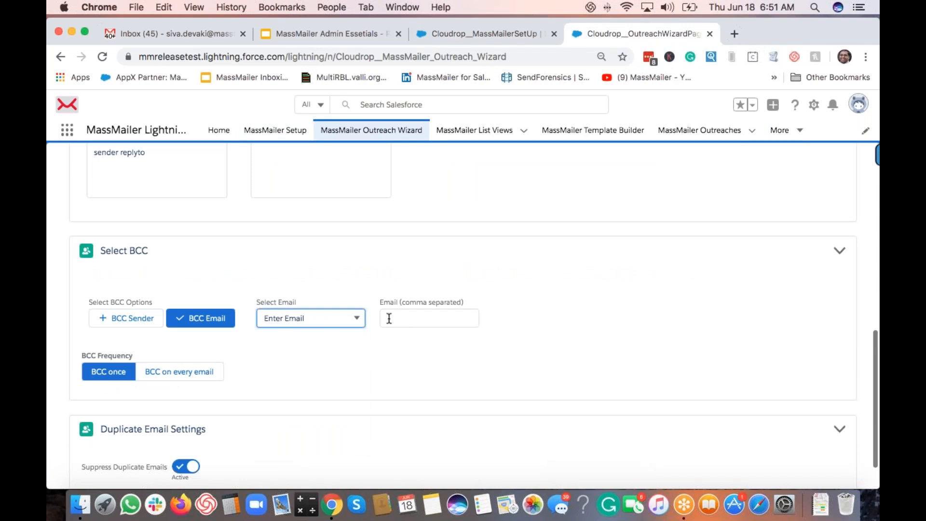
click(386, 318)
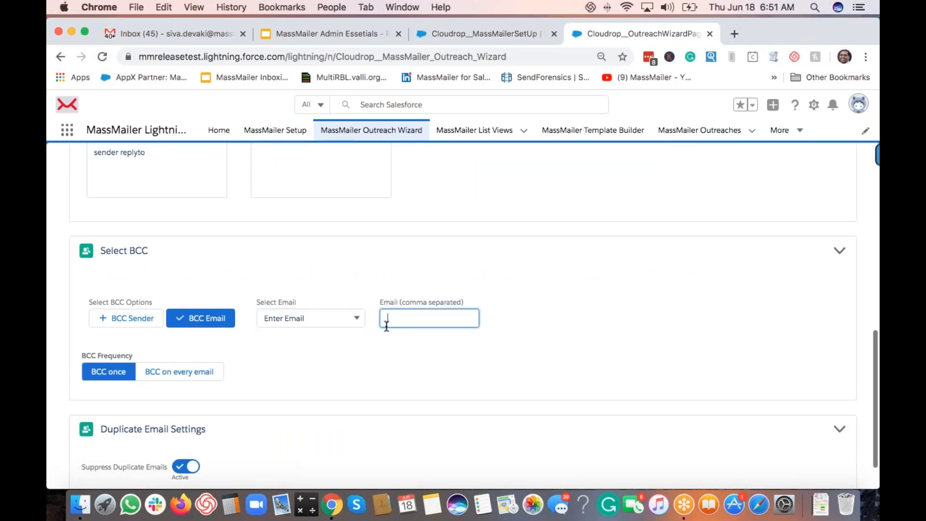
click(473, 34)
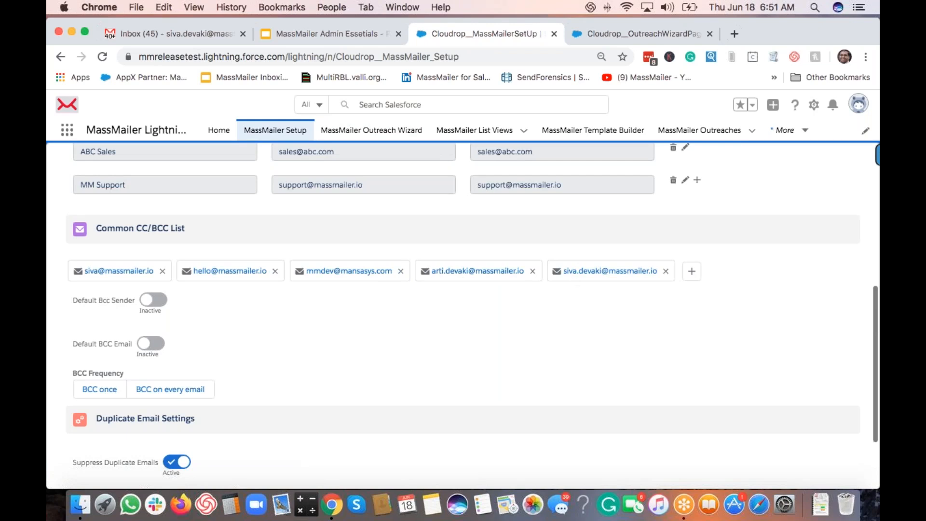
click(635, 34)
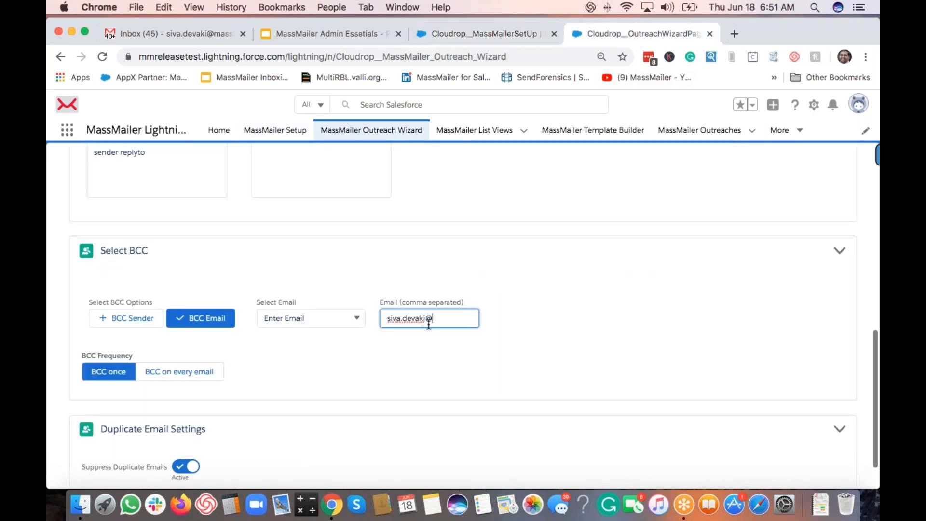
text(mansasys.com)
scroll(410, 328, down, 2)
click(396, 334)
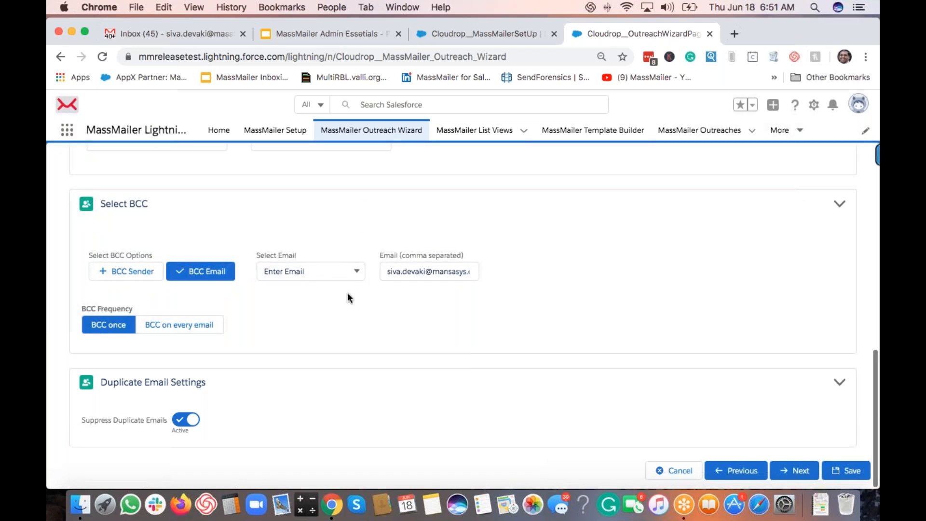
Step: Keep Enter Email as the BCC choice and bring up the CC Email choices
click(329, 271)
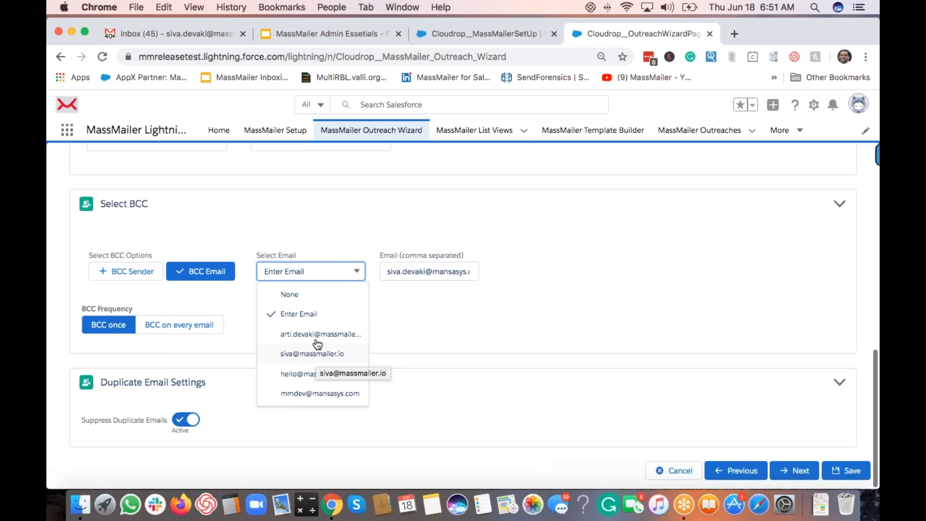
click(299, 317)
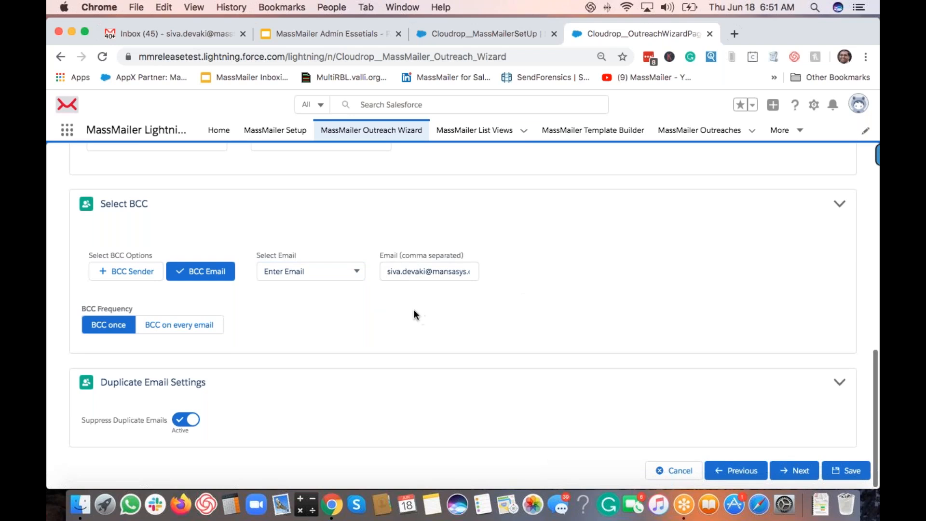
scroll(413, 314, up, 7)
click(147, 273)
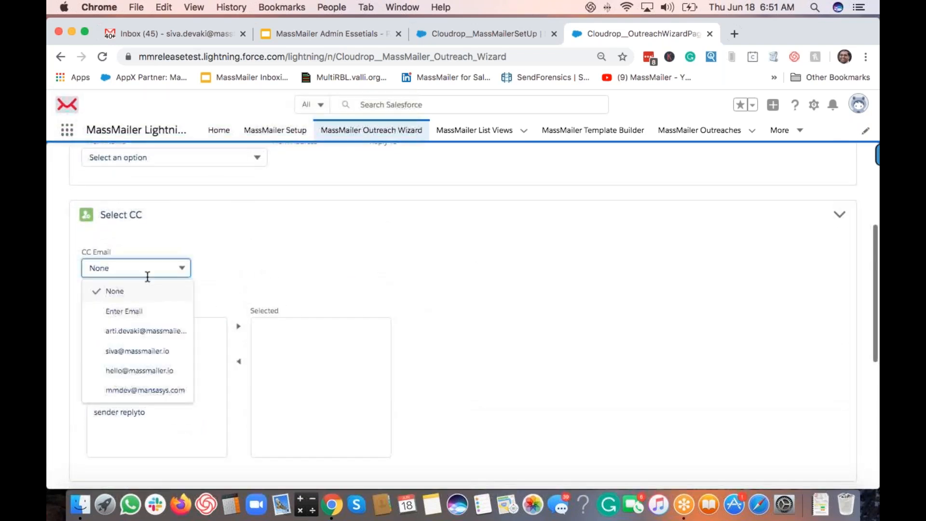
Step: Set the CC Email to Enter Email and start filling in the CC address field
click(140, 314)
click(228, 272)
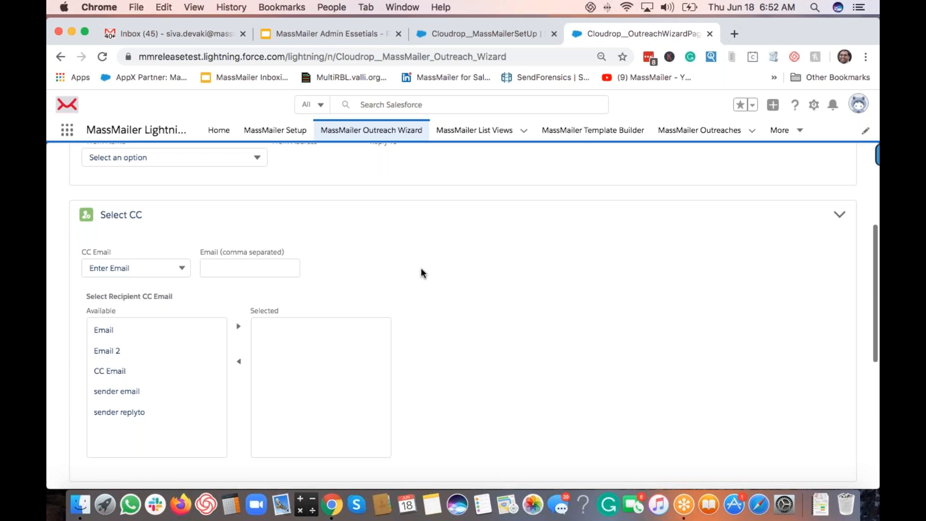
scroll(421, 273, down, 3)
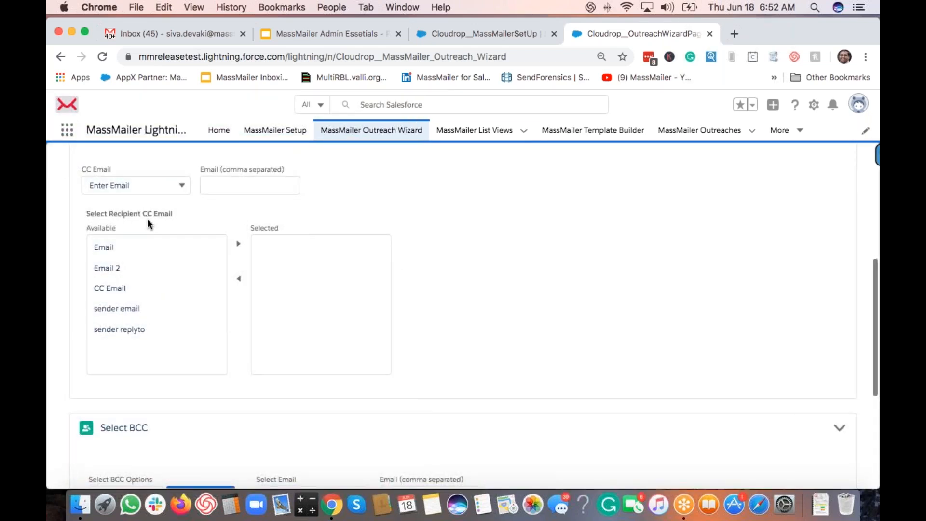
scroll(118, 205, up, 1)
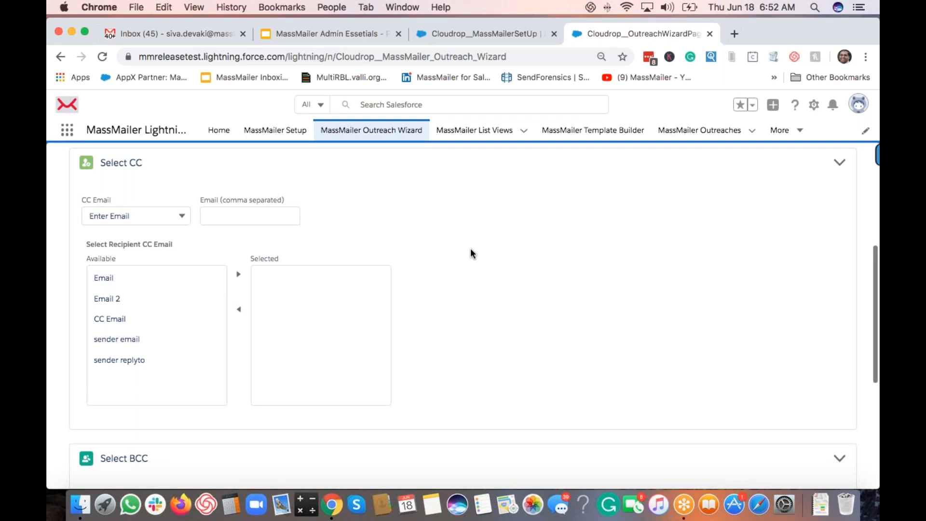
scroll(470, 254, down, 1)
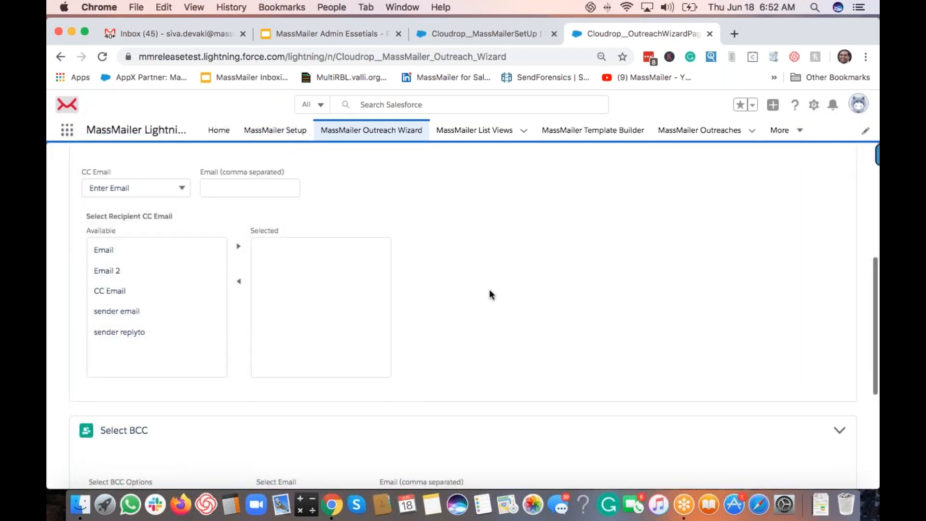
Step: Move Email 2 from Available into the Selected recipient CC fields
click(119, 270)
click(238, 246)
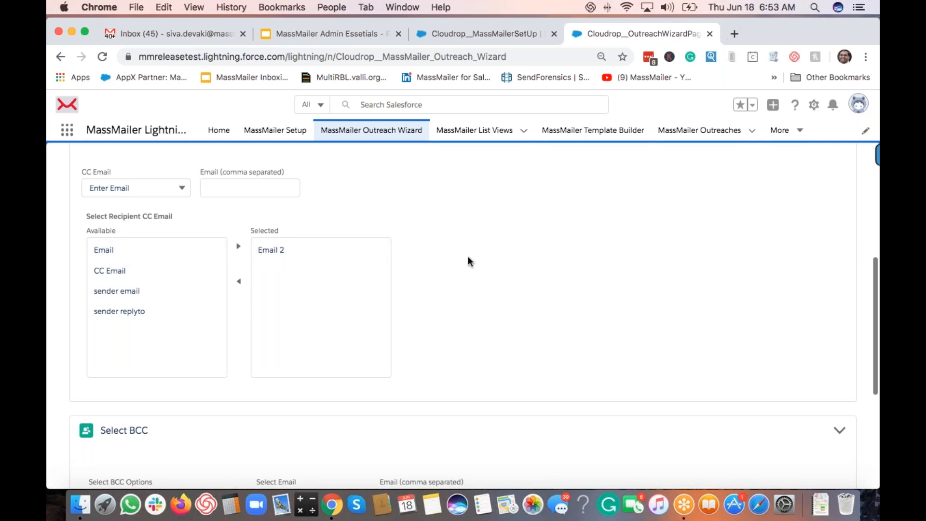
scroll(403, 331, down, 5)
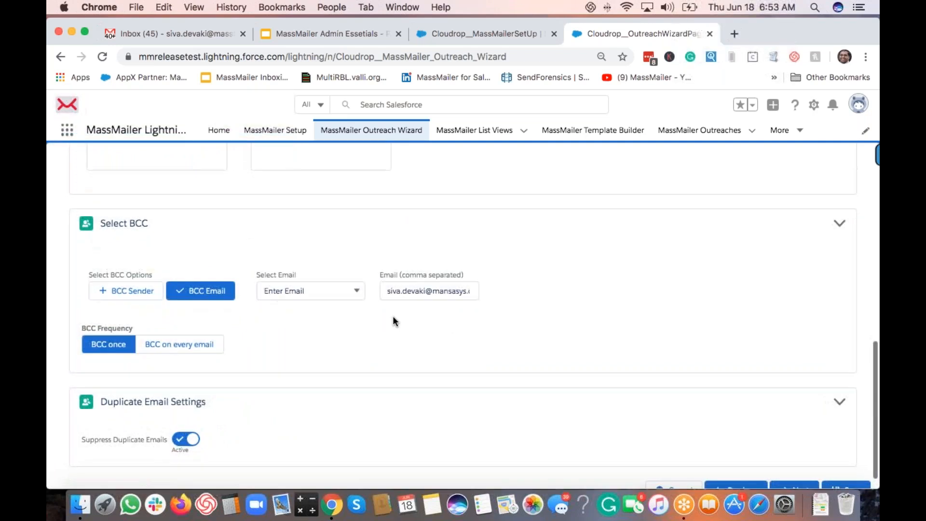
Step: Turn on Default Bcc Sender in Setup and add BCC to the sender in the wizard
scroll(393, 318, down, 1)
click(446, 29)
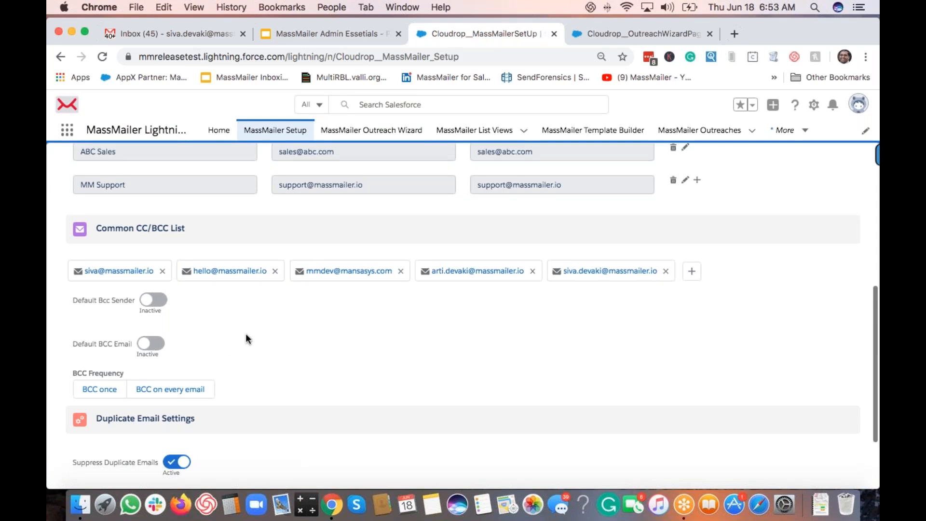
scroll(245, 334, down, 1)
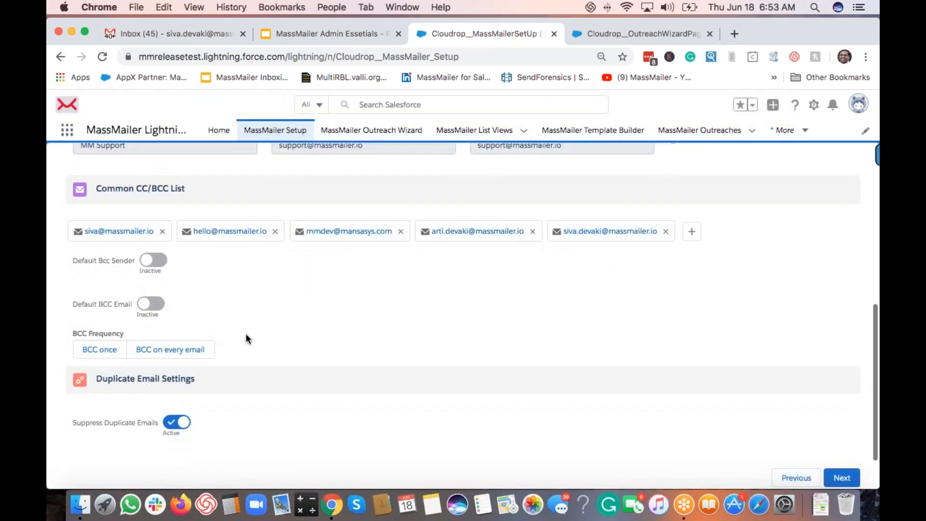
click(156, 262)
click(601, 32)
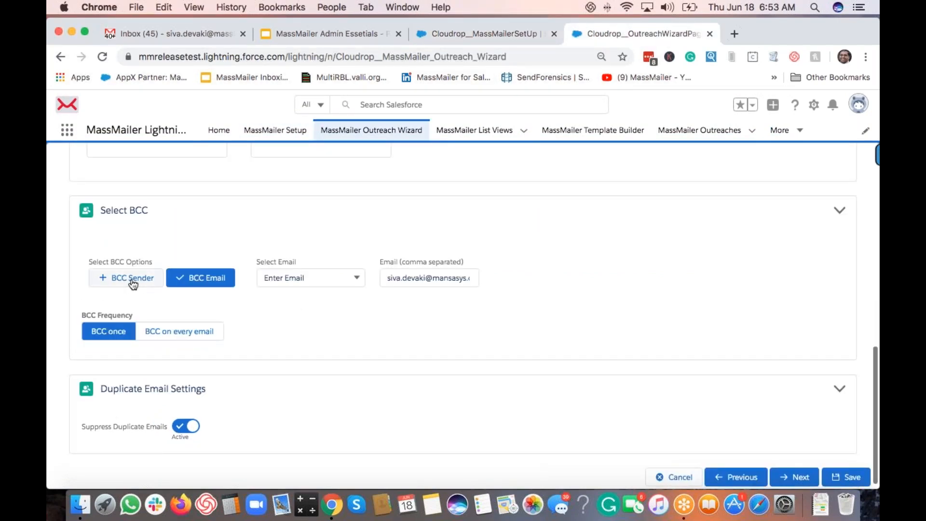
click(130, 283)
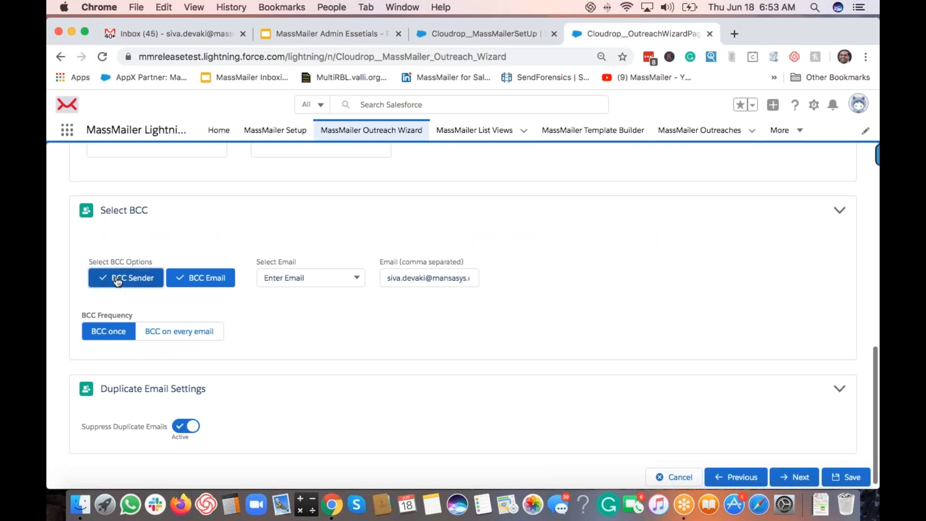
click(480, 33)
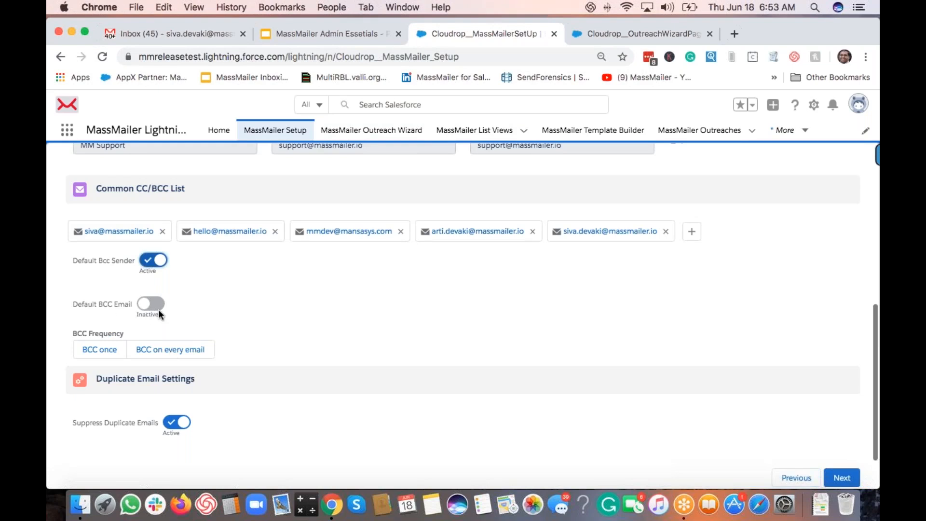
click(156, 309)
click(229, 307)
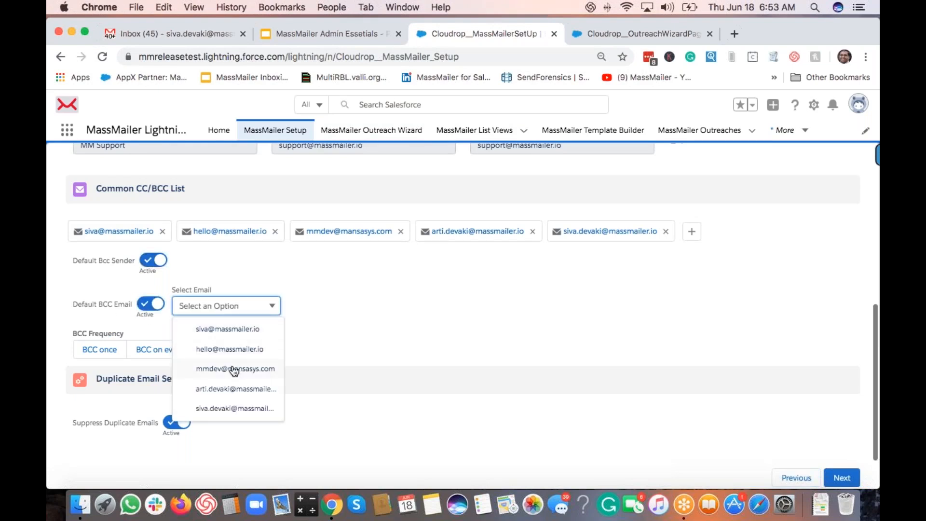
click(222, 351)
click(340, 309)
click(600, 33)
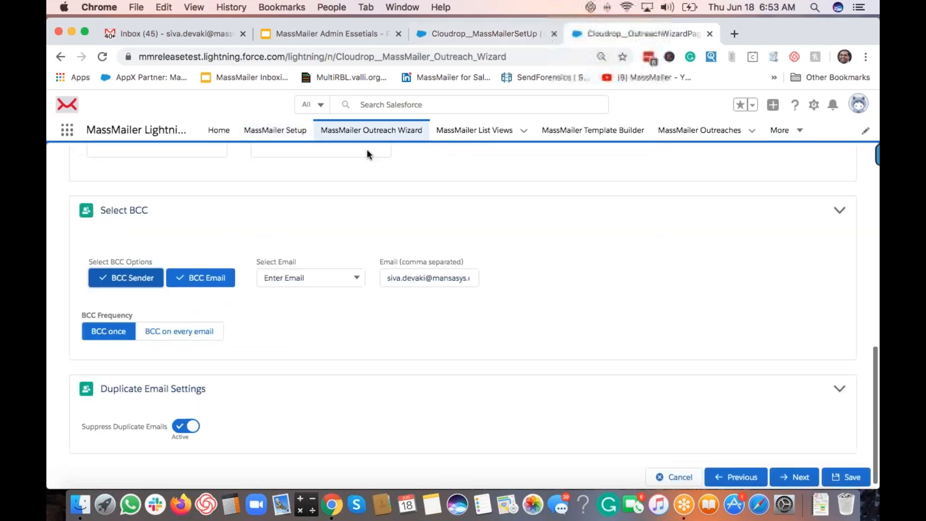
click(393, 135)
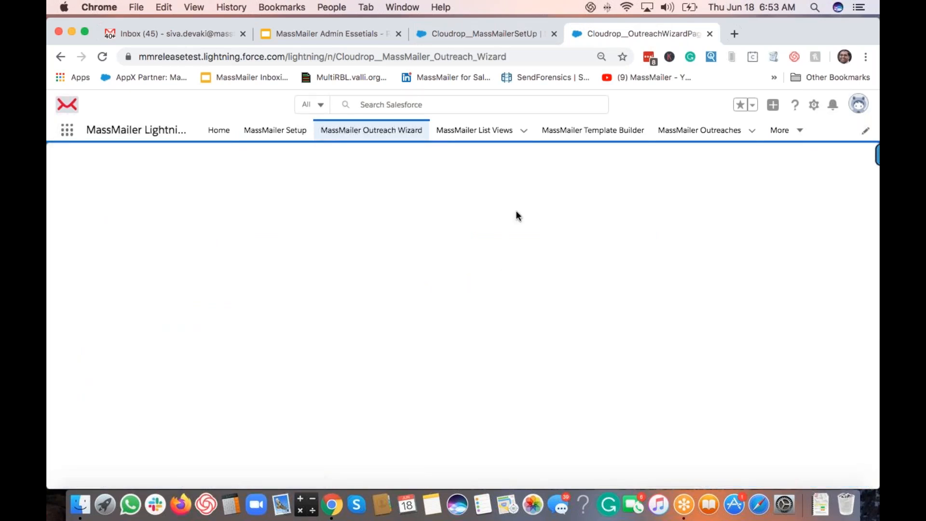
Step: Switch the default BCC to be sent on every email instead of once
click(484, 34)
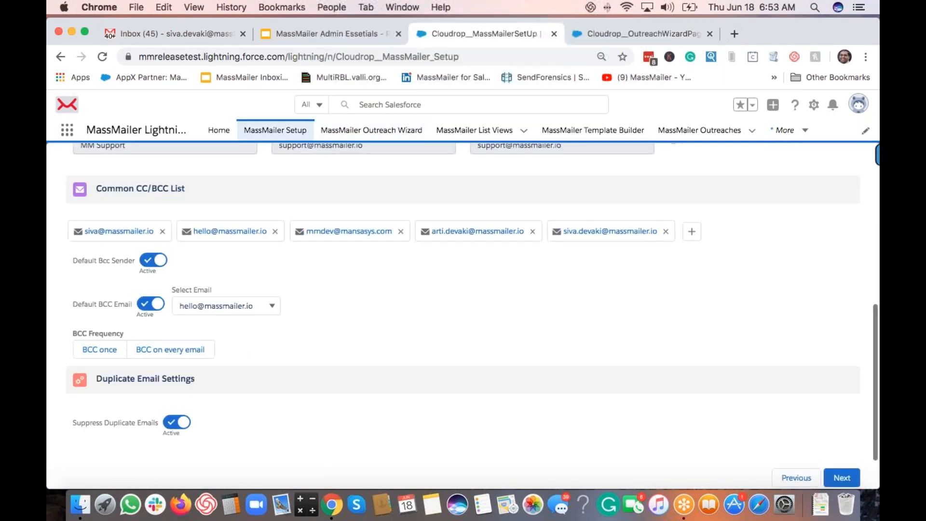
scroll(150, 313, up, 1)
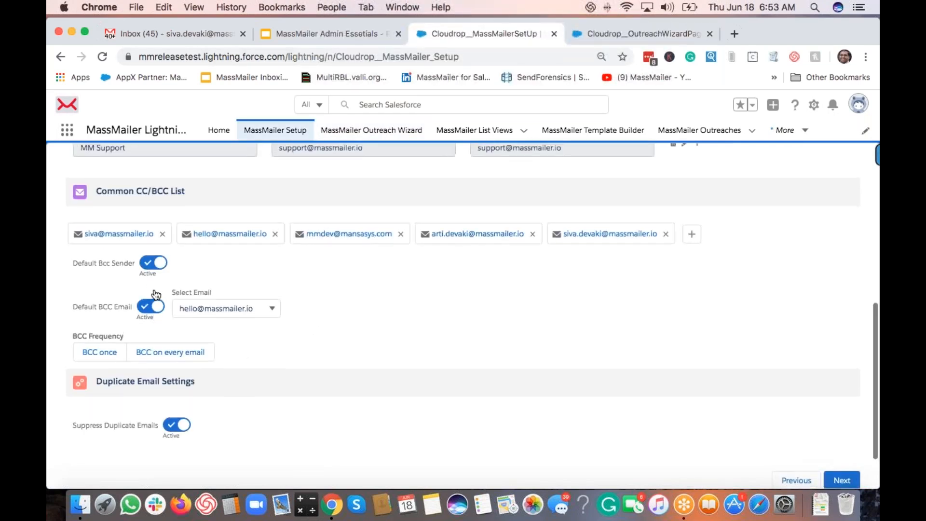
click(169, 354)
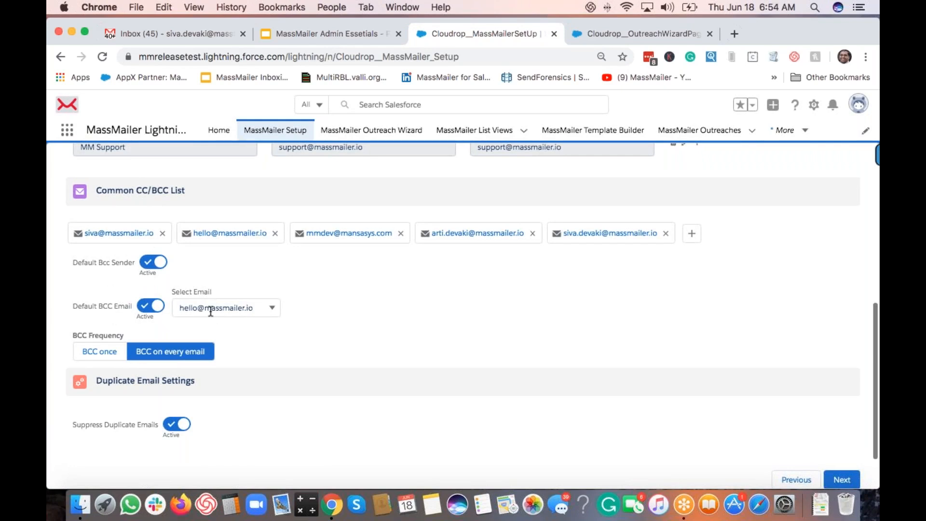
click(598, 31)
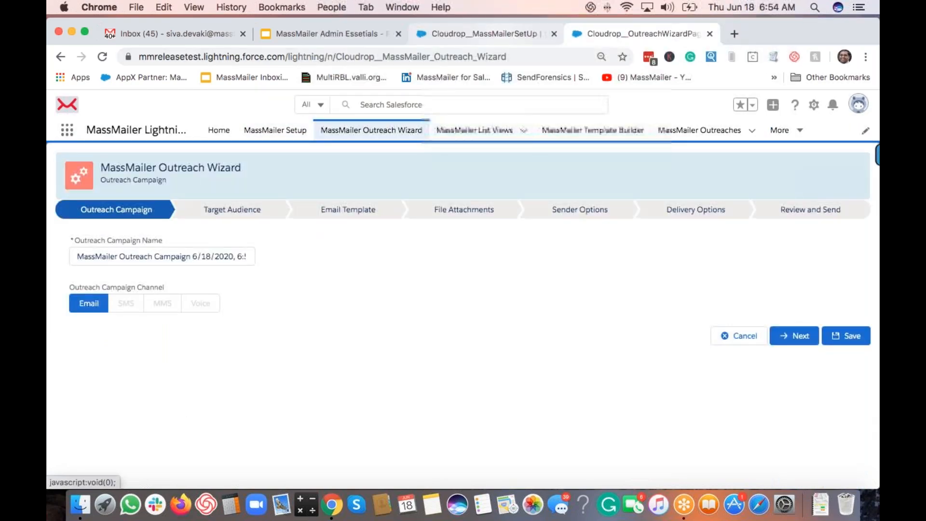
Step: Target Contact records using the 'dec 17' list view as the audience
click(502, 33)
scroll(541, 309, down, 1)
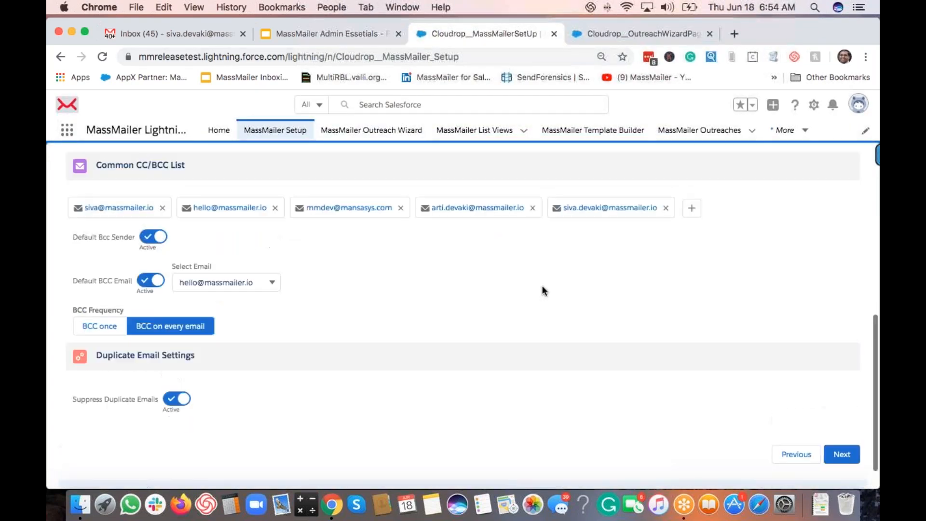
click(640, 34)
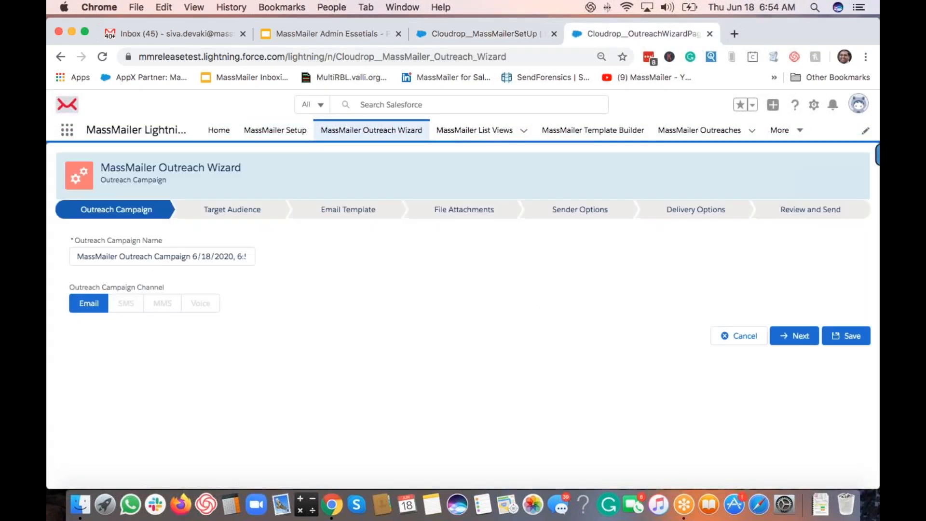
click(797, 336)
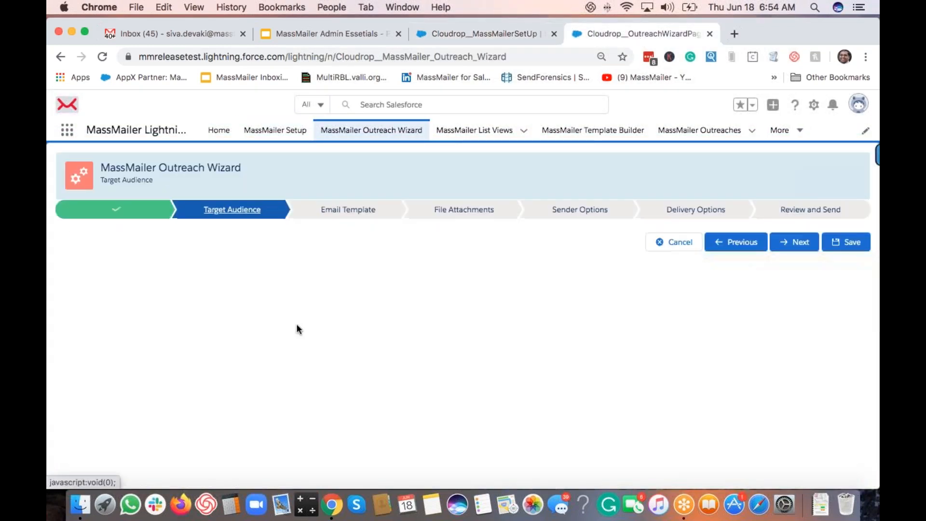
click(159, 250)
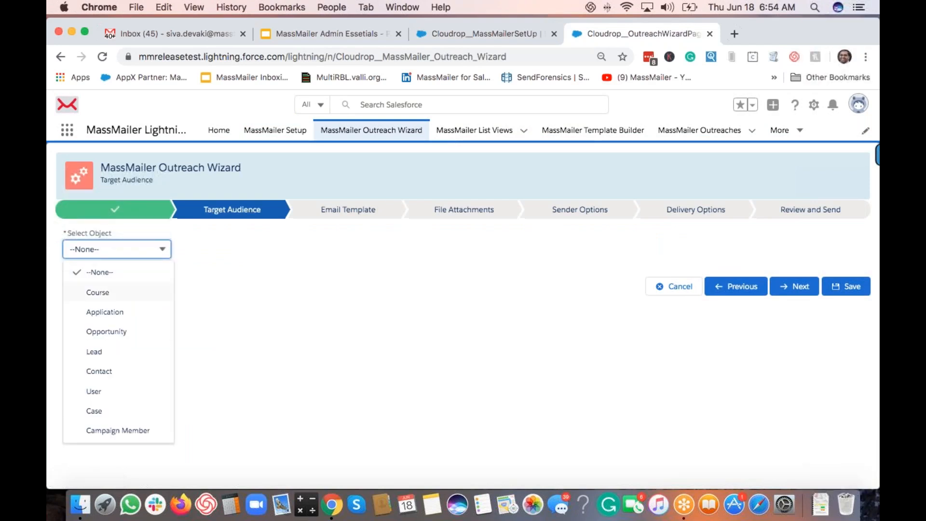
click(132, 375)
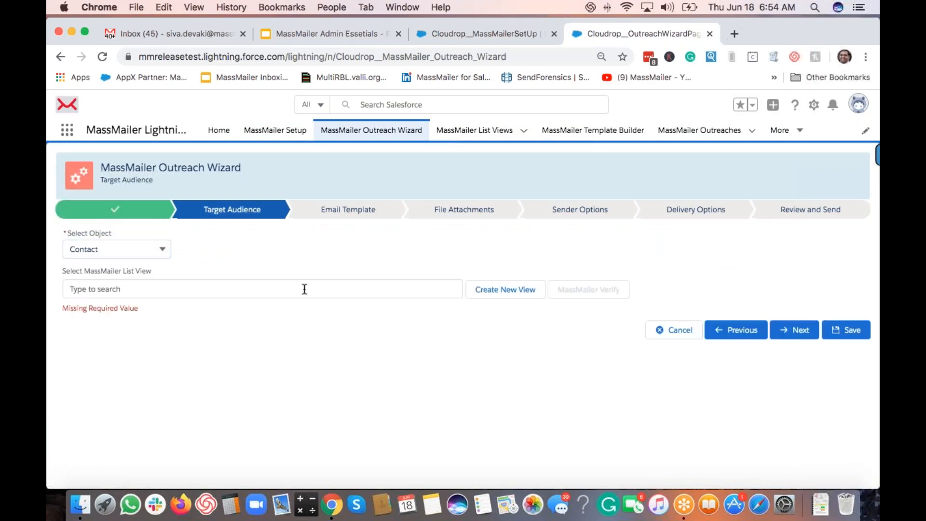
click(304, 289)
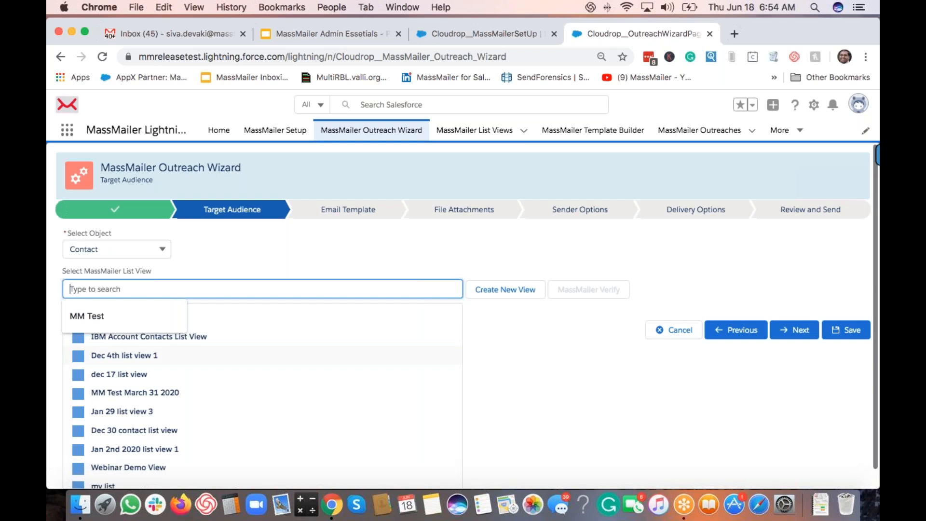
click(229, 381)
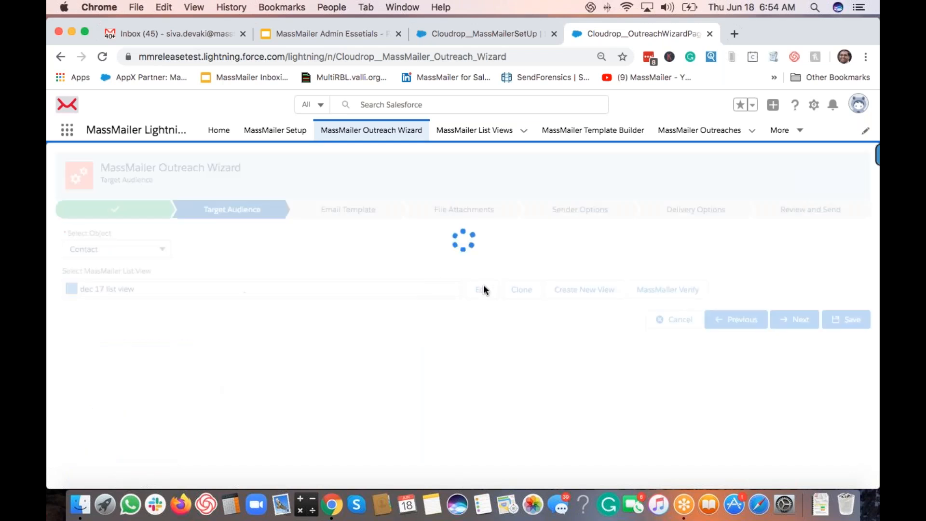
Step: Enter 'demo email' as both the Email Template subject and body
click(796, 458)
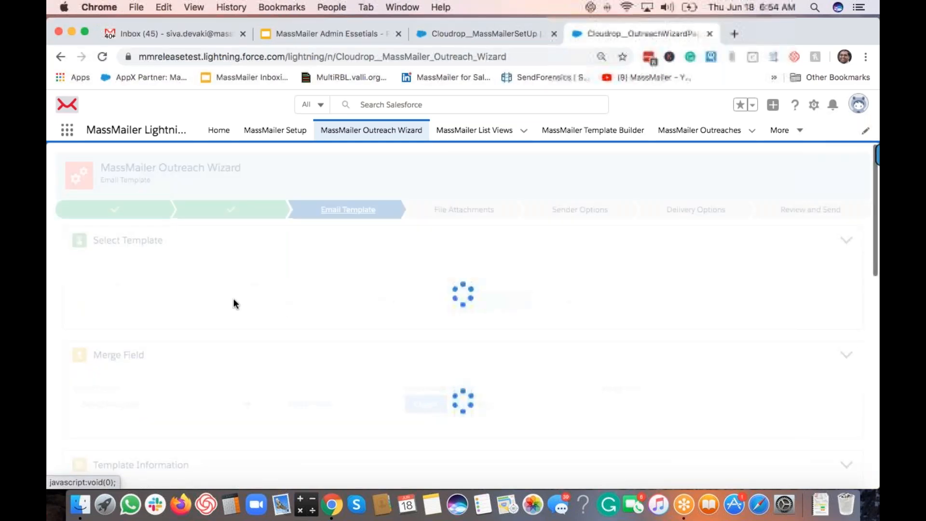
scroll(377, 395, down, 5)
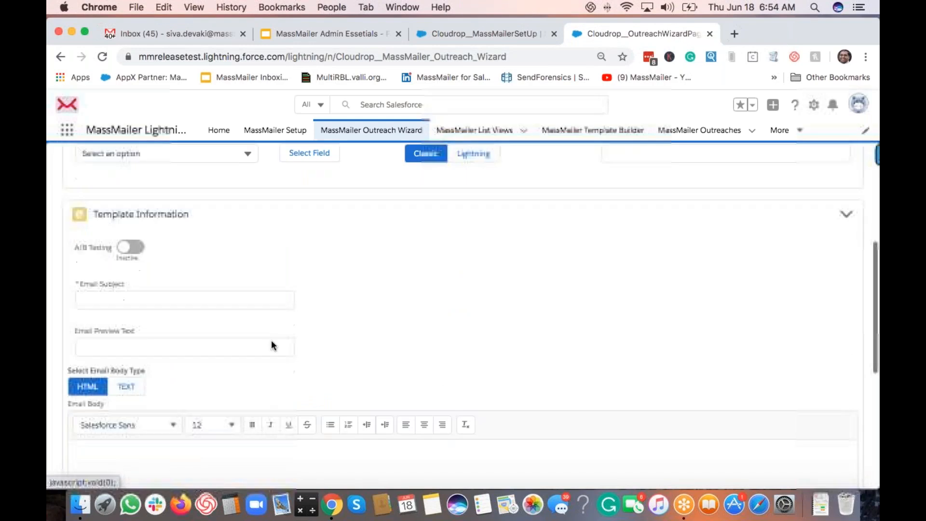
click(224, 271)
text(demo ma)
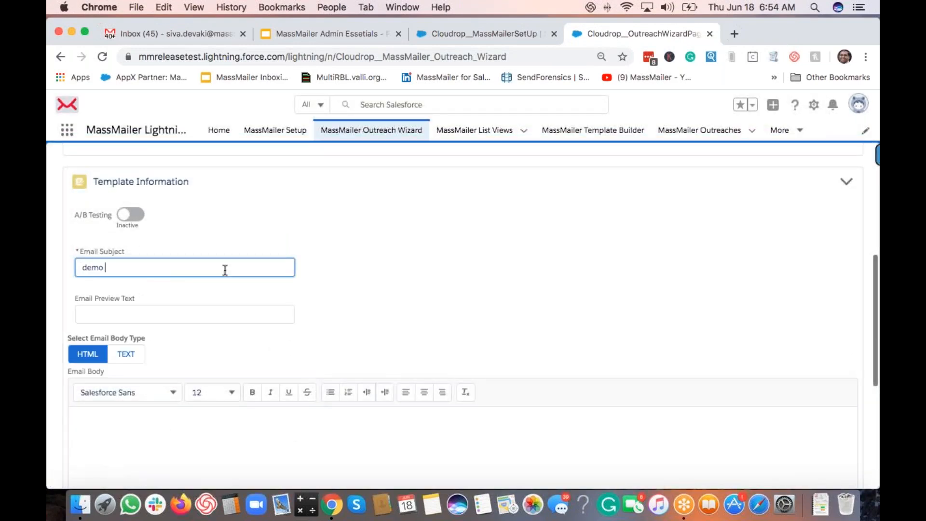
key(BackSpace)
key(BackSpace)
text(email)
click(347, 428)
text(de)
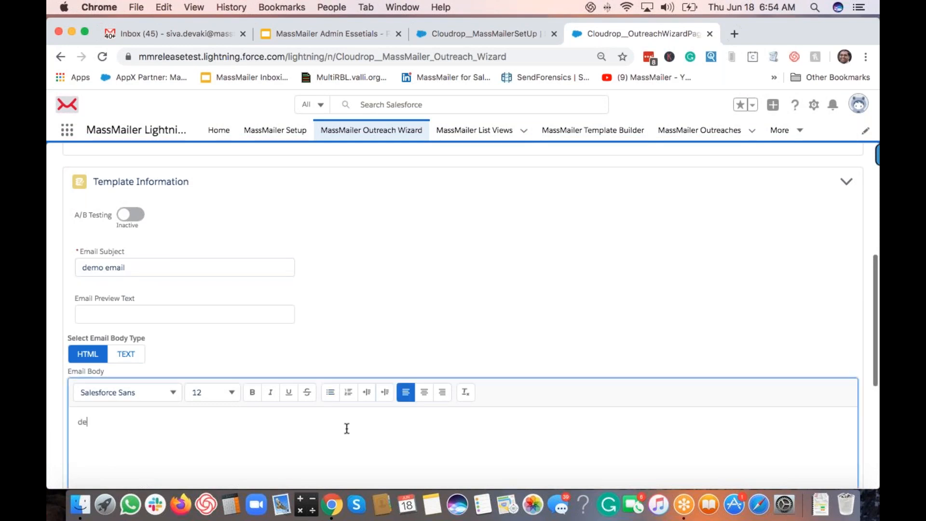
text(mo email)
click(544, 320)
scroll(543, 318, down, 5)
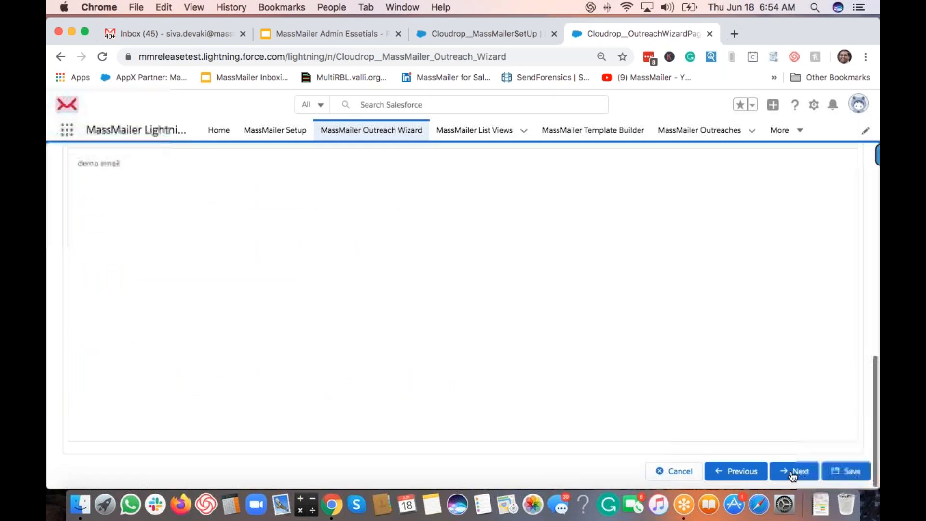
click(792, 476)
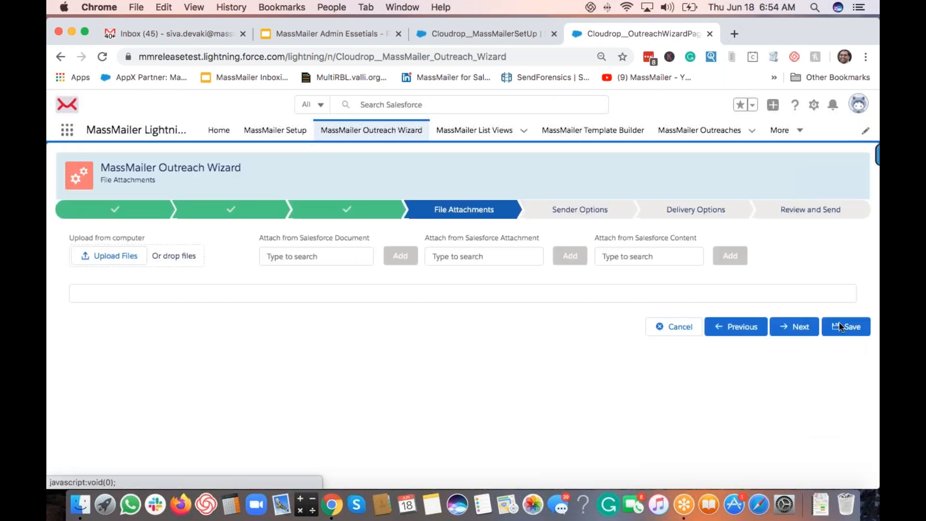
Step: Skip File Attachments, scroll to Select BCC in Sender Options, then show the Setup page
click(814, 334)
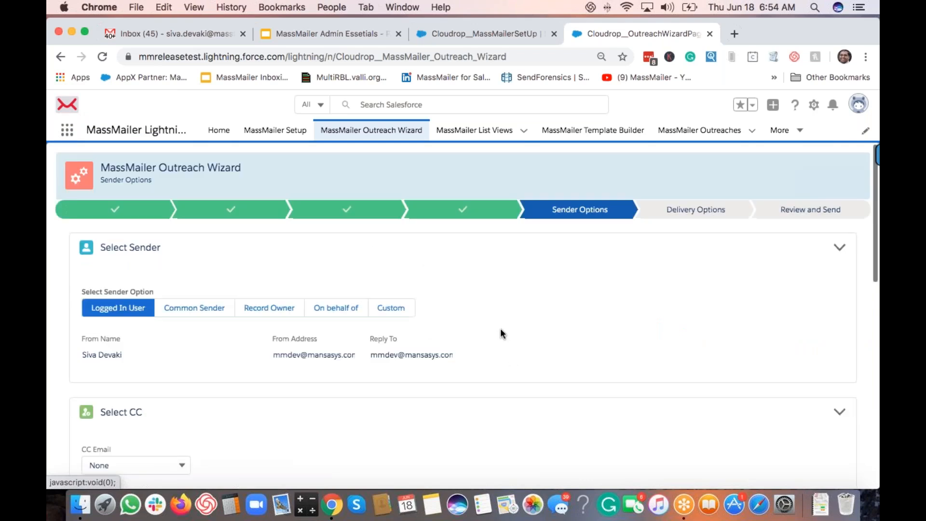
scroll(501, 331, down, 10)
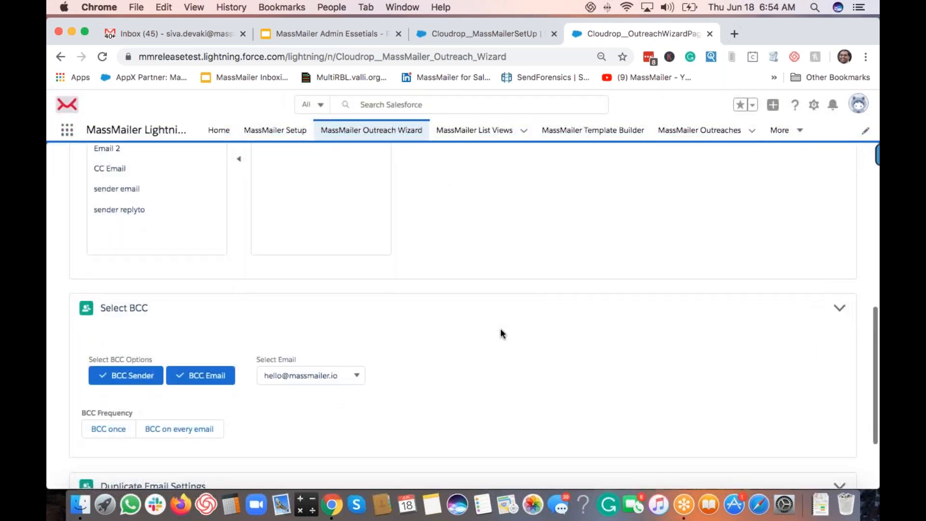
scroll(500, 333, down, 1)
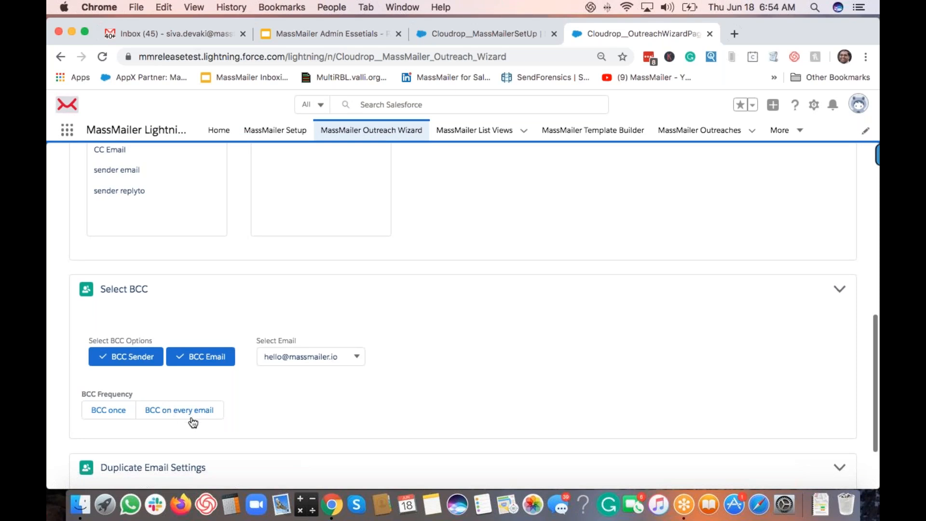
click(508, 30)
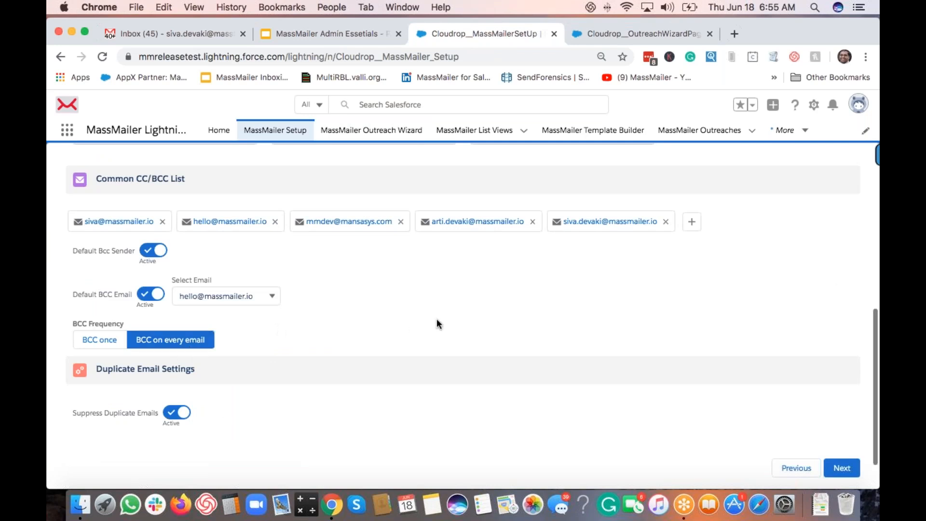
Step: Set Suppress Duplicate Emails to Inactive, then advance Setup to Schedule Purge
scroll(448, 293, down, 2)
click(630, 34)
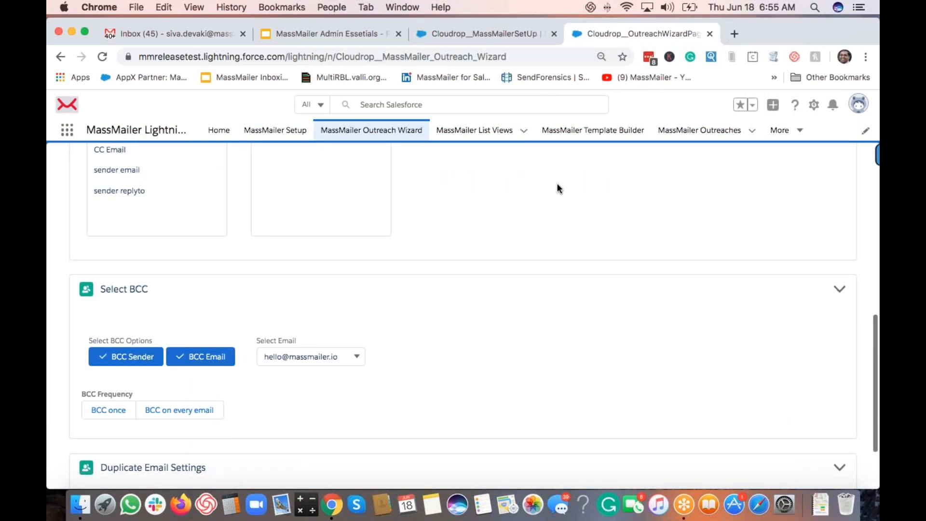
click(495, 34)
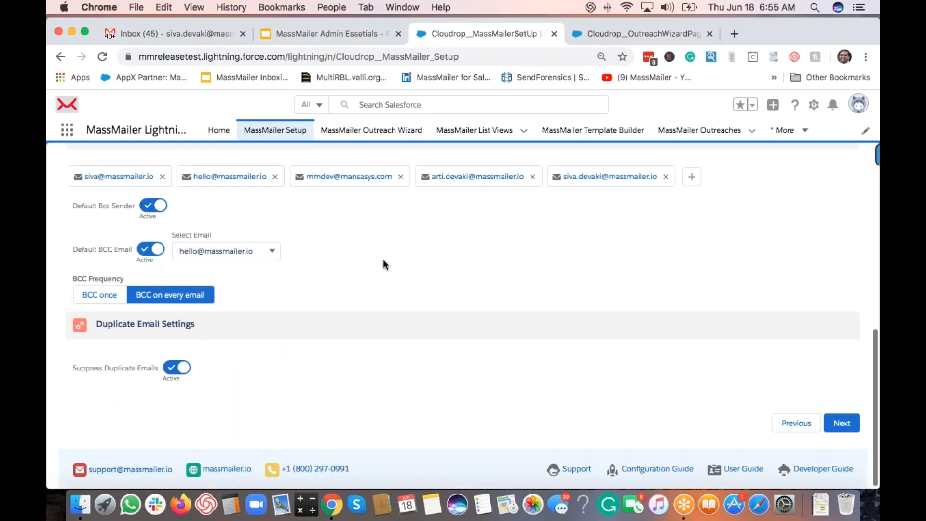
scroll(384, 261, up, 2)
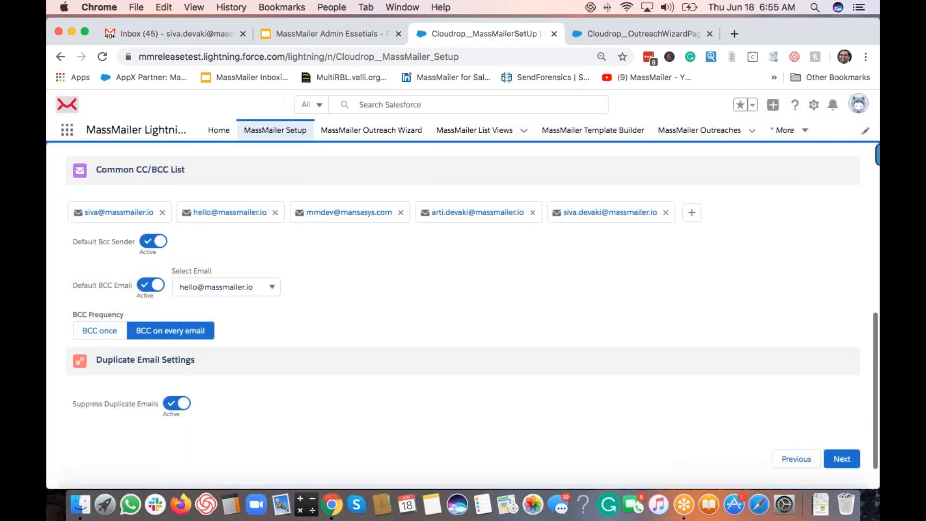
scroll(463, 313, down, 2)
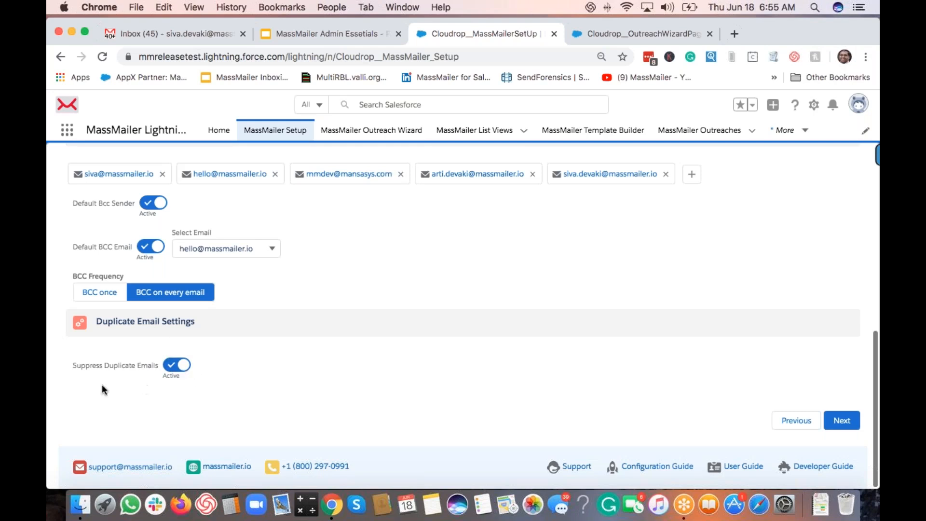
click(598, 37)
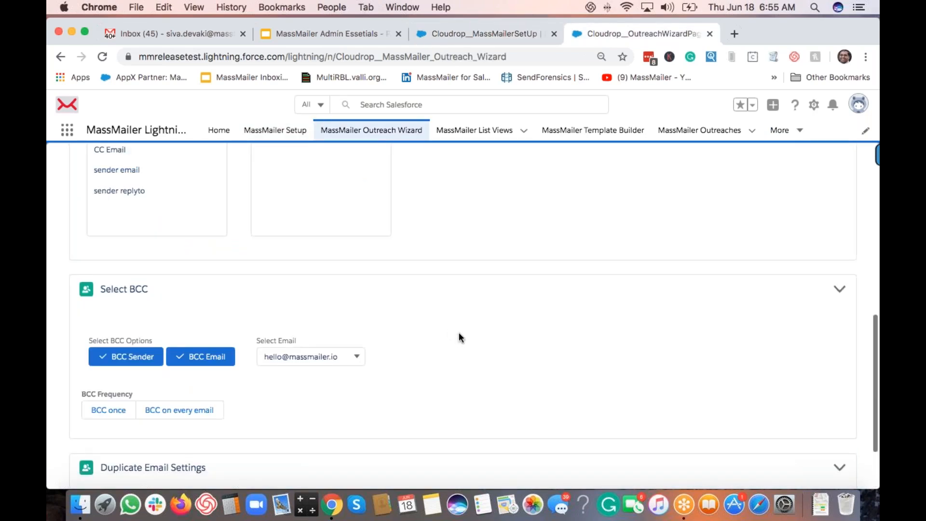
scroll(459, 337, down, 3)
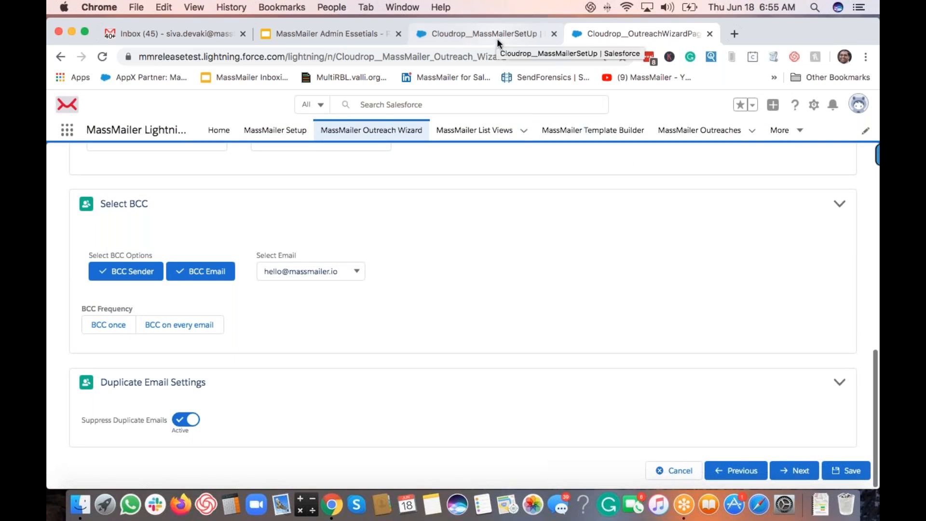
click(185, 419)
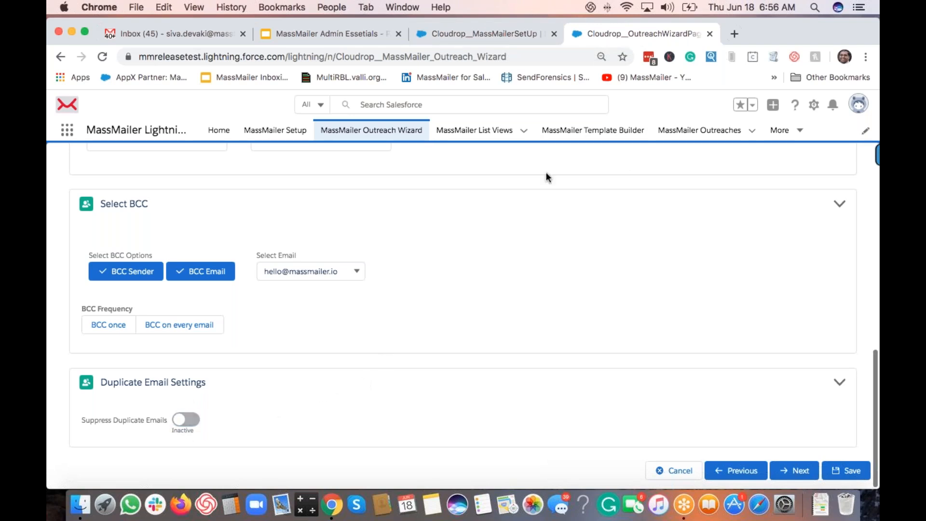
click(482, 33)
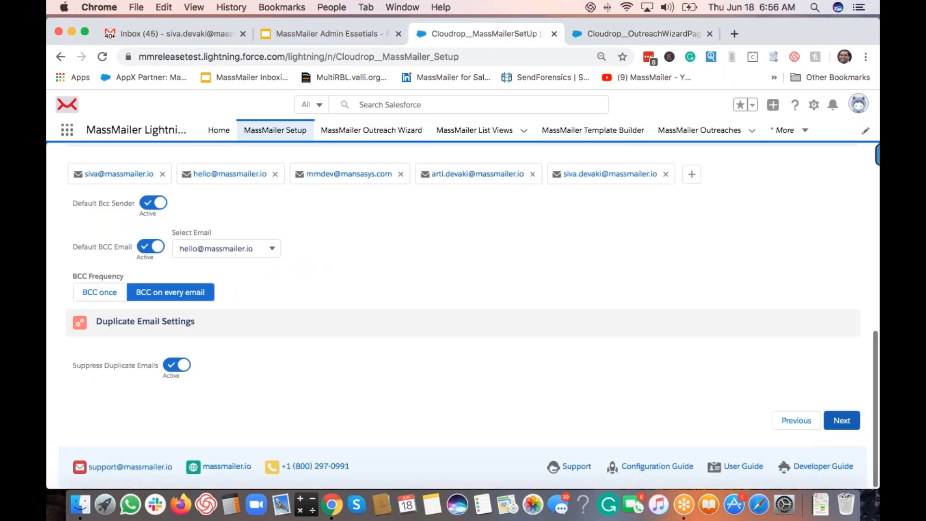
click(841, 420)
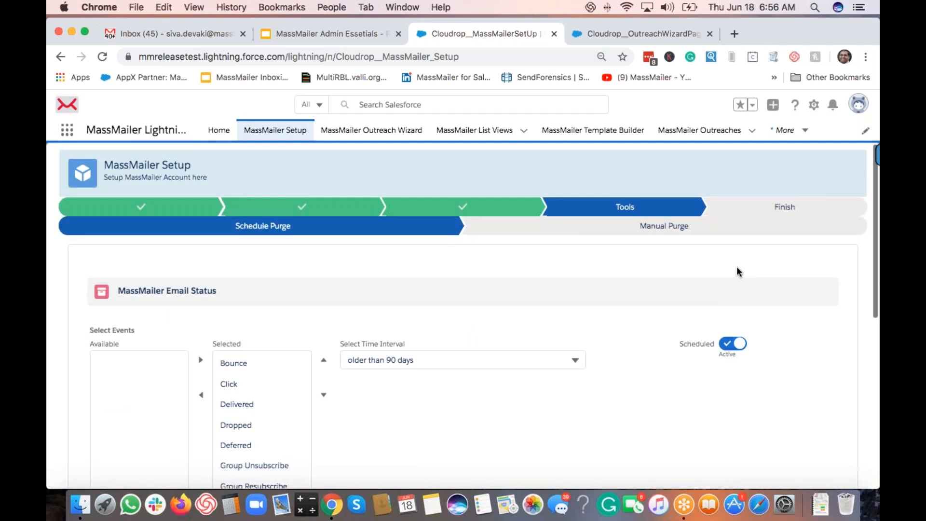
scroll(737, 268, down, 2)
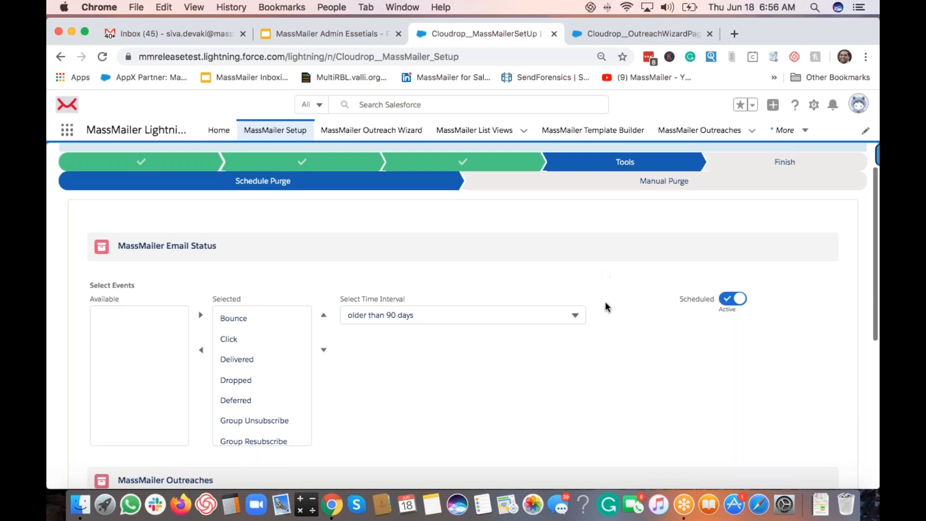
scroll(607, 328, down, 2)
scroll(608, 331, down, 10)
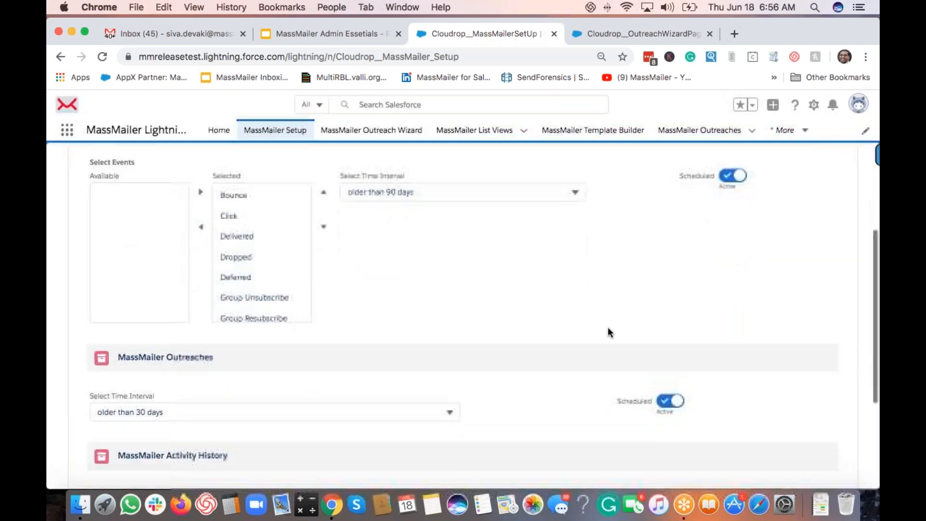
scroll(608, 331, up, 10)
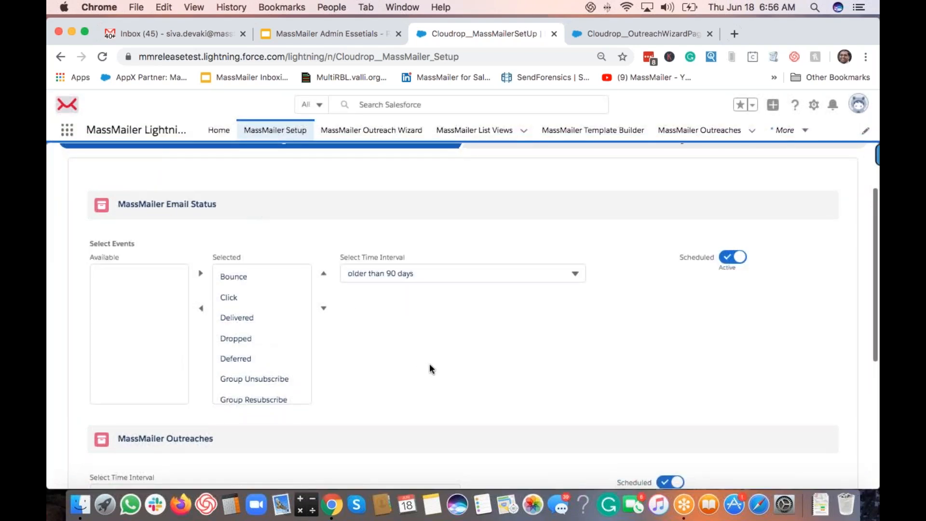
scroll(429, 367, down, 8)
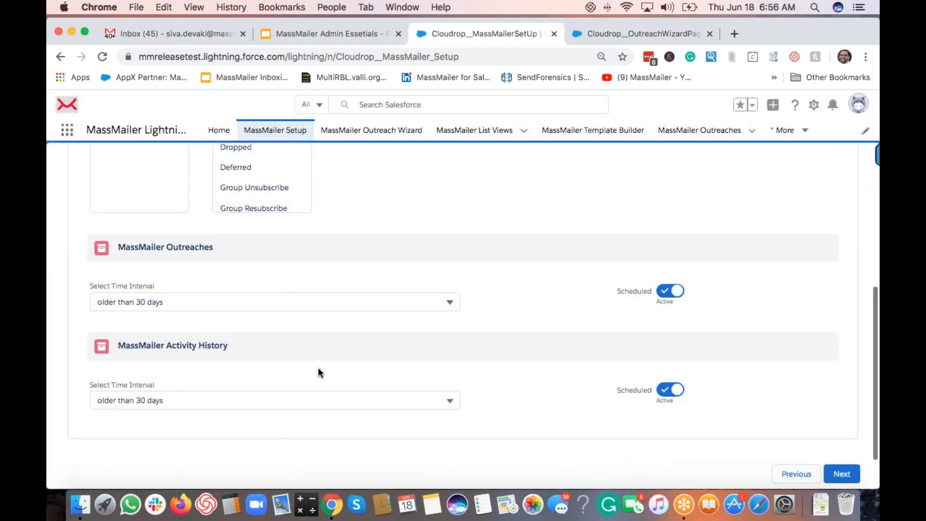
scroll(326, 393, down, 2)
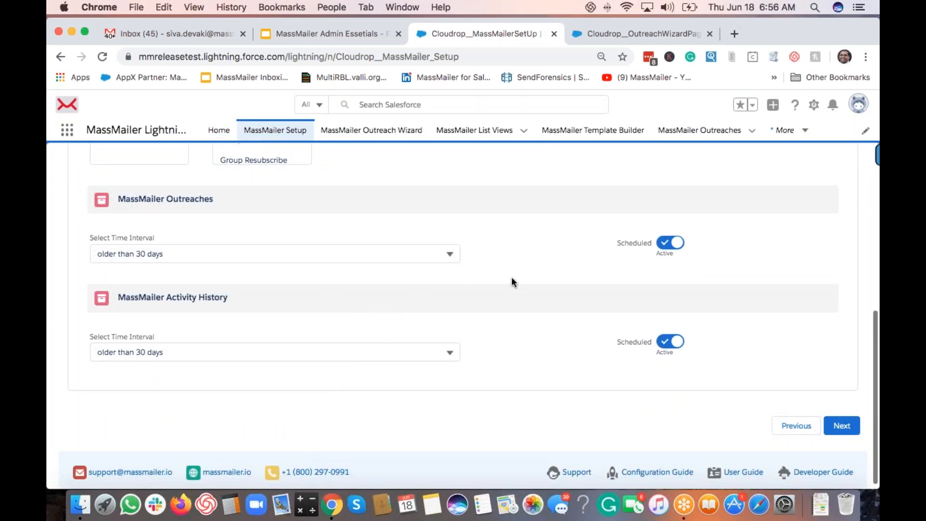
scroll(512, 279, up, 5)
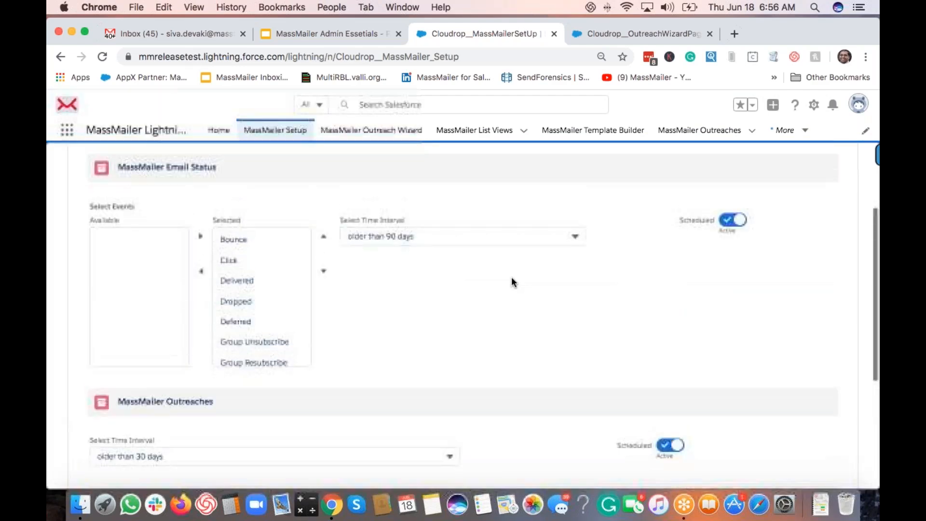
scroll(512, 277, up, 1)
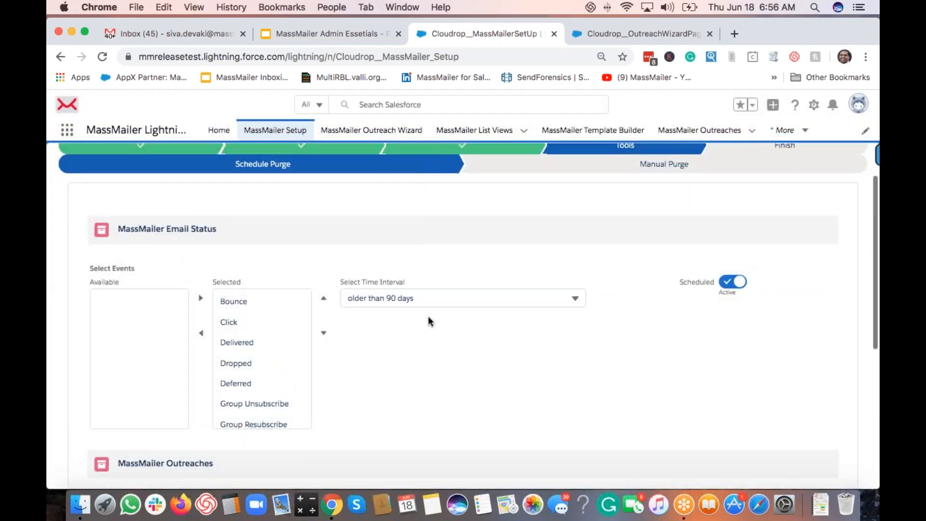
Step: Keep the Email Status purge interval at older than 90 days
click(398, 298)
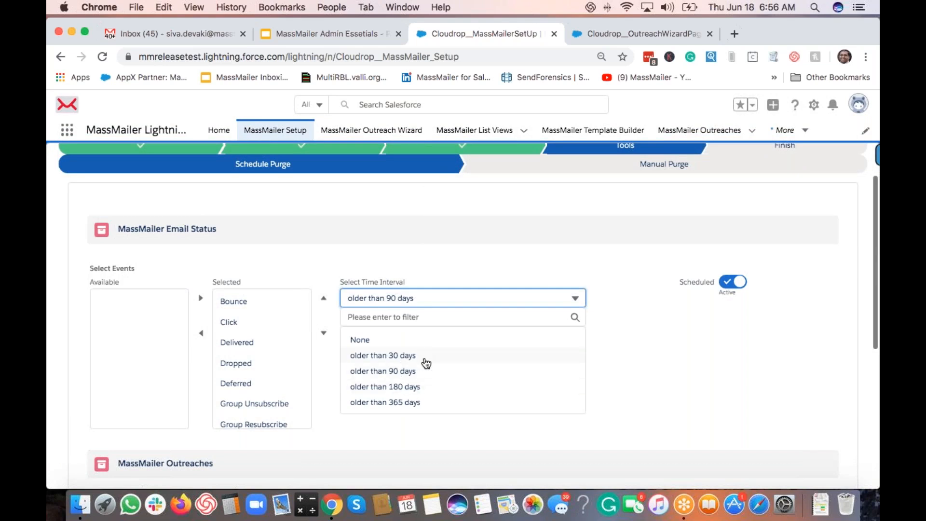
scroll(405, 359, down, 1)
scroll(400, 376, down, 1)
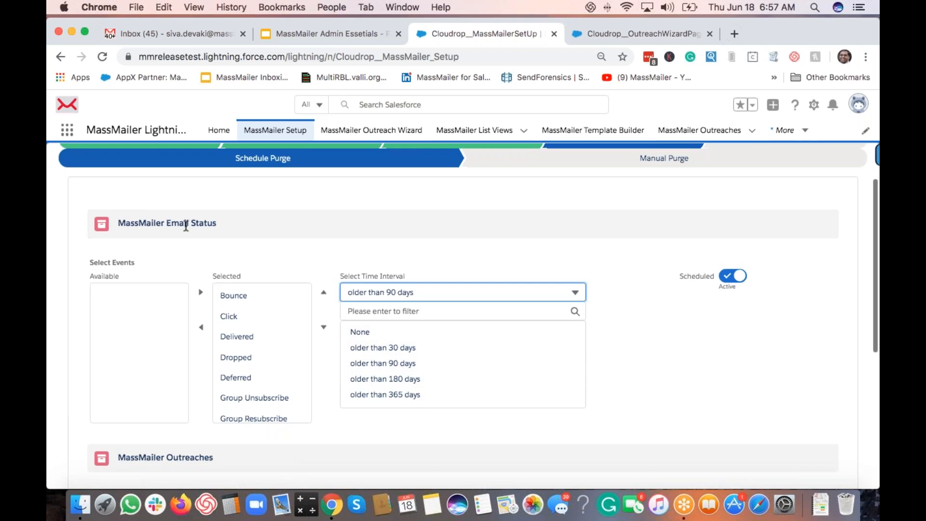
click(576, 293)
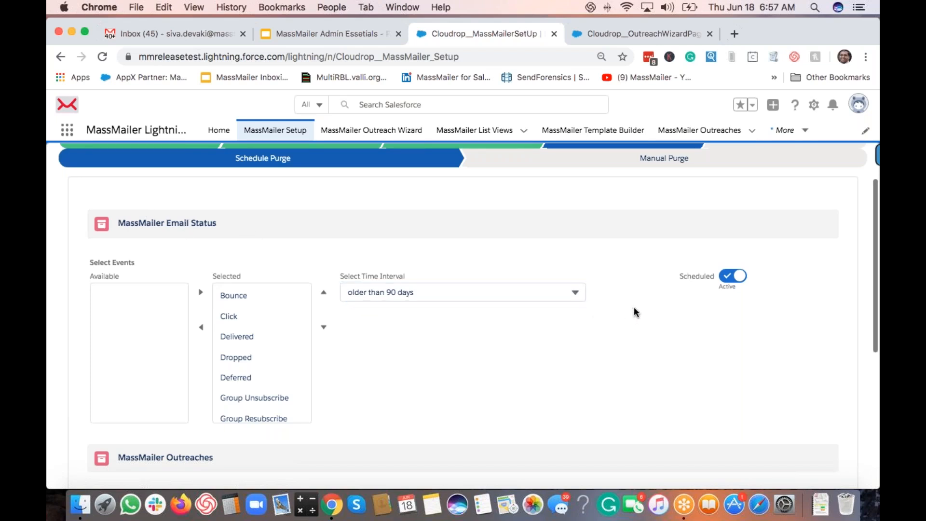
scroll(632, 306, down, 5)
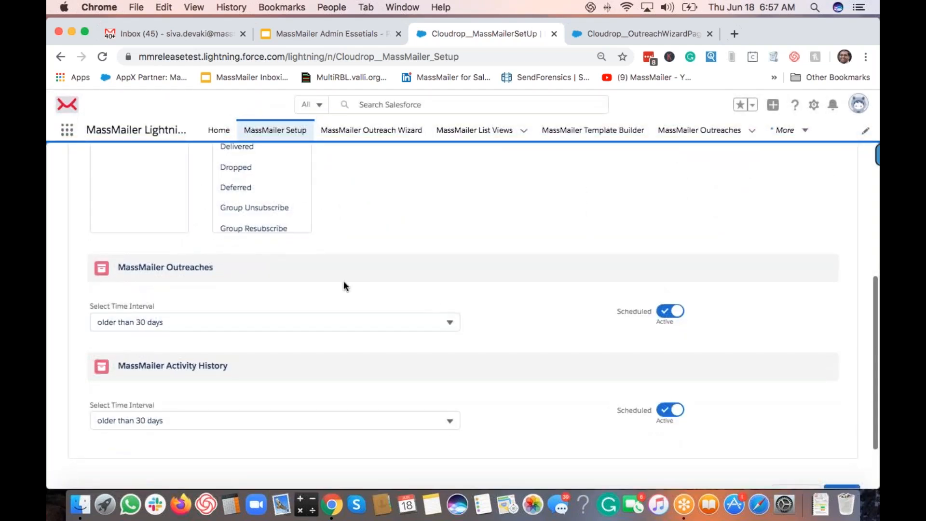
scroll(285, 288, down, 2)
Step: Set both the Outreaches and Activity History purge intervals to None
click(262, 272)
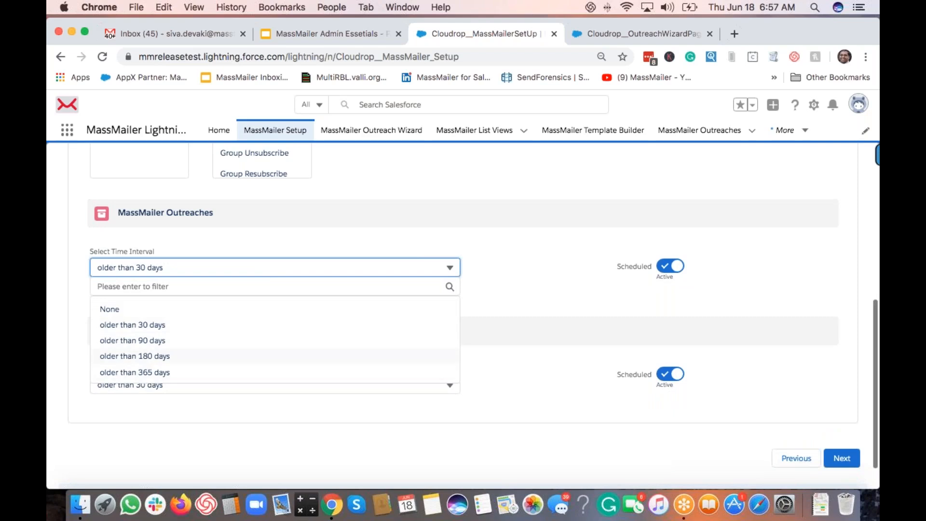
click(179, 310)
scroll(543, 261, down, 1)
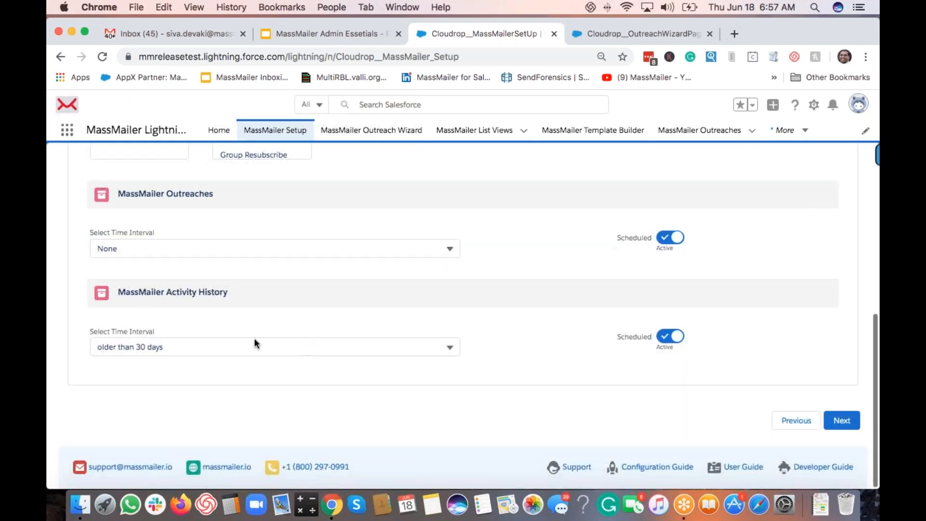
click(241, 349)
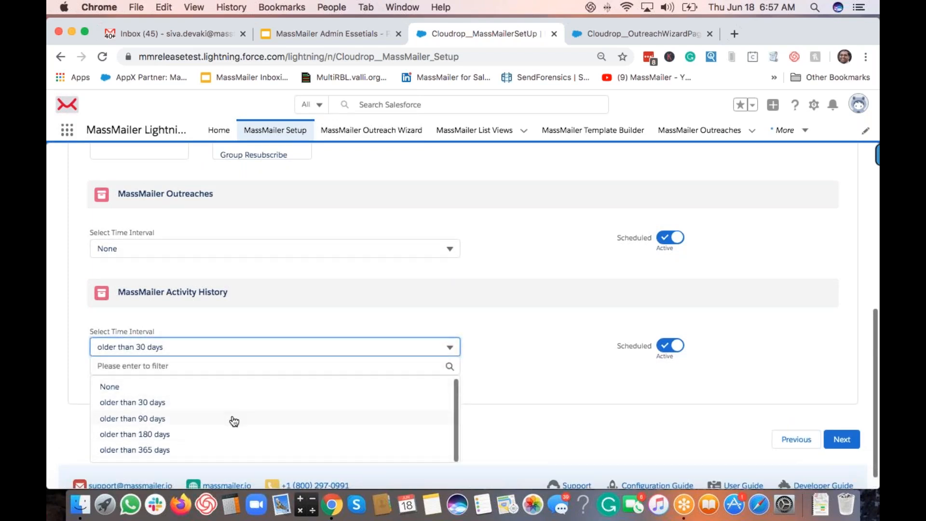
click(211, 387)
click(323, 349)
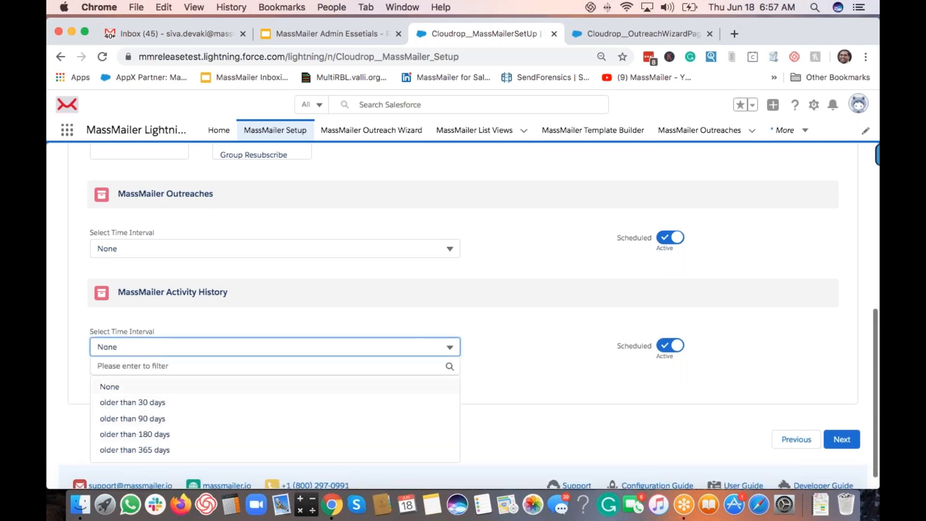
click(541, 317)
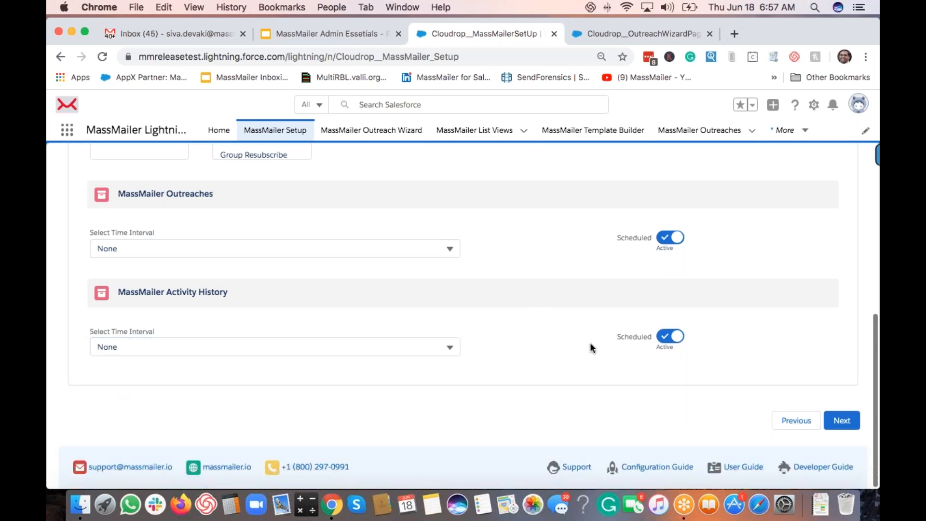
scroll(587, 346, up, 7)
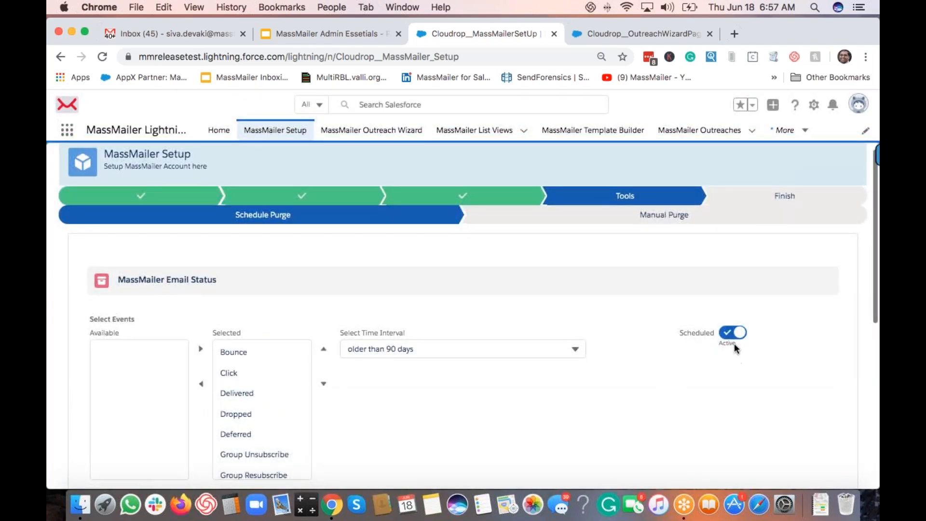
scroll(721, 343, down, 7)
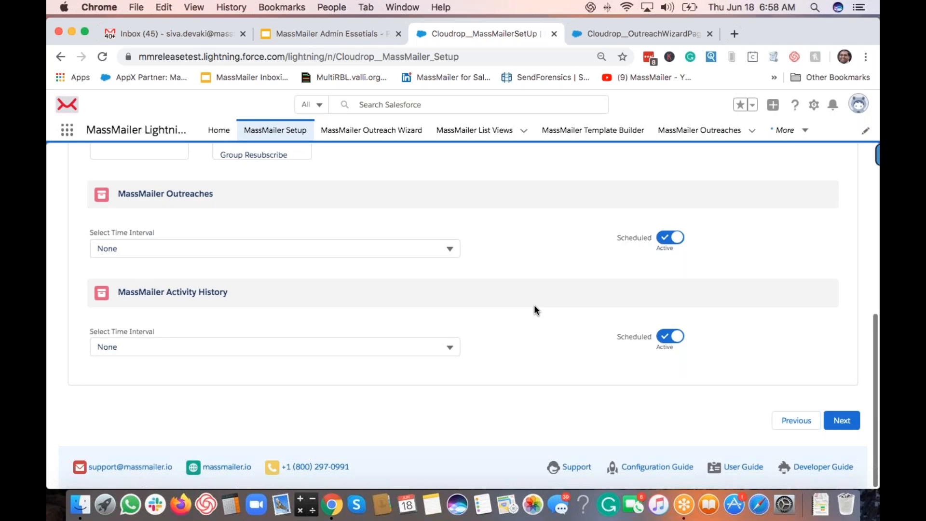
scroll(534, 305, up, 10)
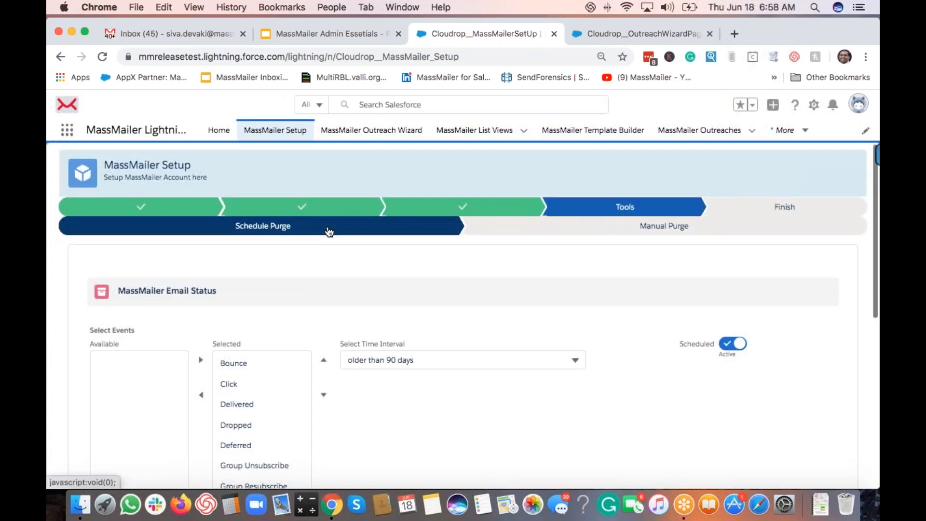
Step: Switch to Manual Purge and browse the available Email Status events
click(641, 234)
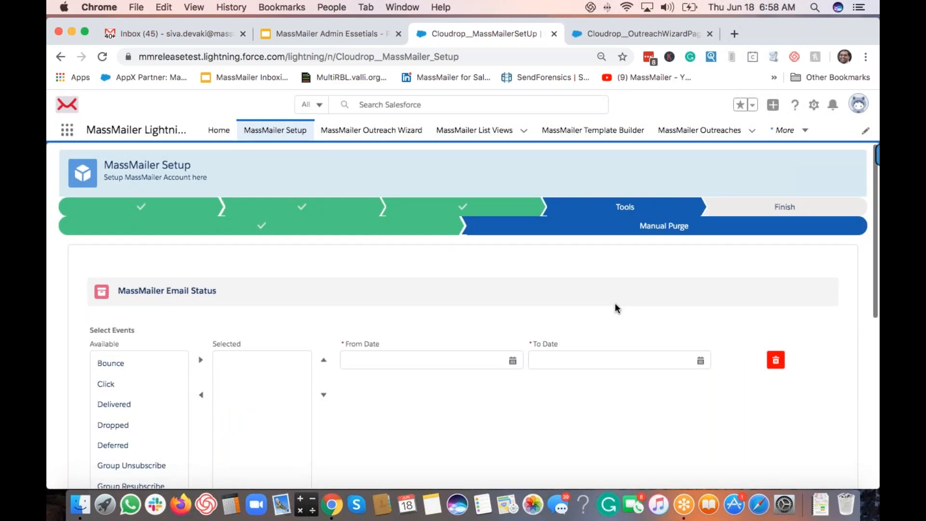
scroll(614, 318, down, 3)
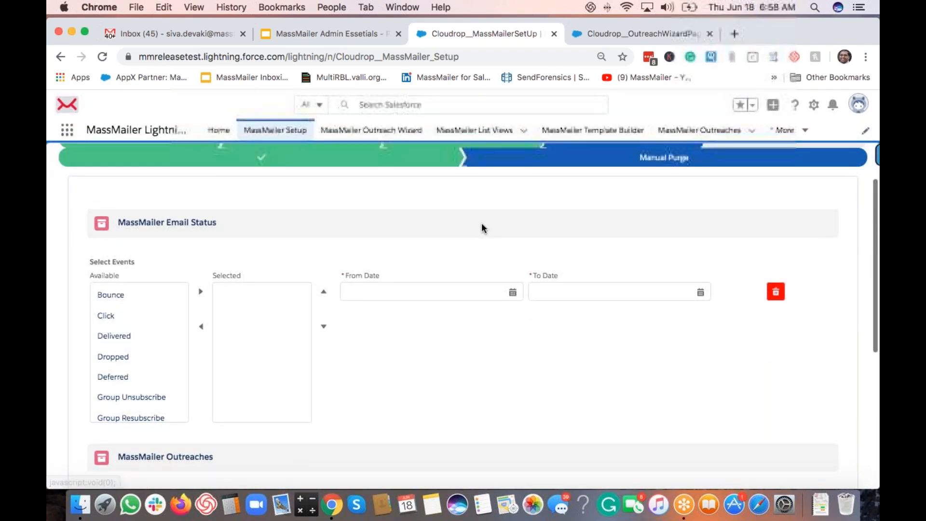
scroll(491, 365, down, 2)
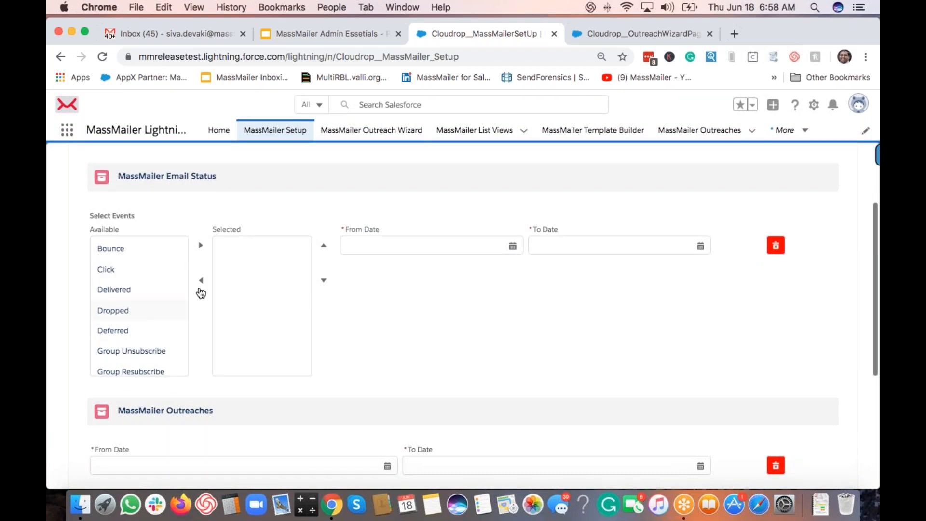
click(137, 271)
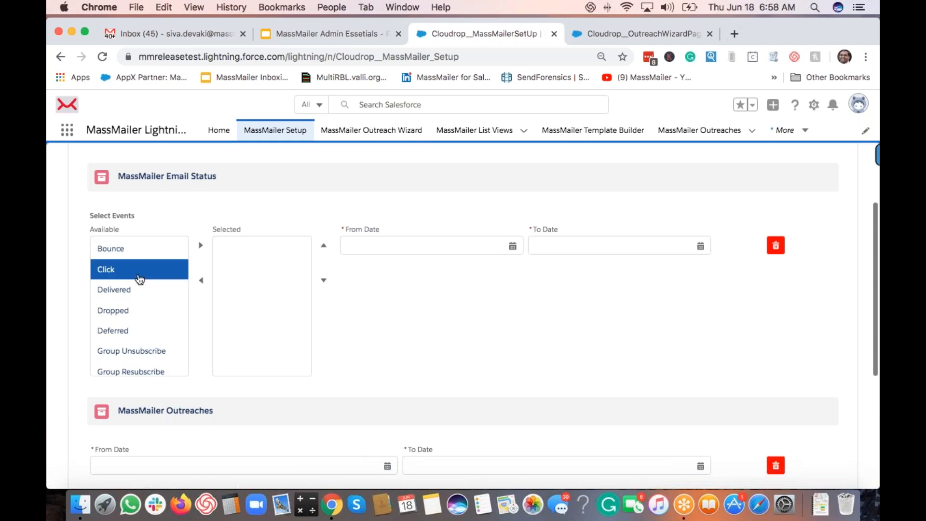
click(138, 309)
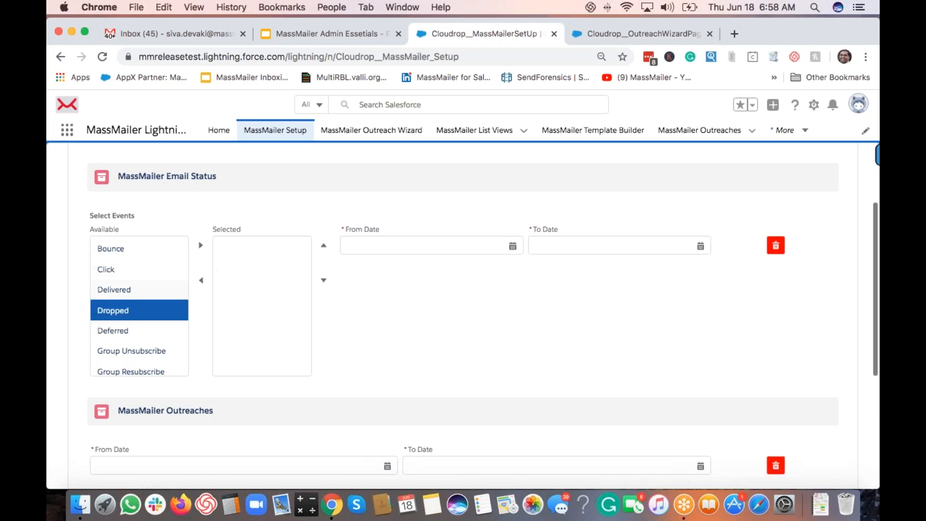
scroll(150, 332, down, 2)
scroll(140, 318, down, 1)
scroll(130, 294, up, 3)
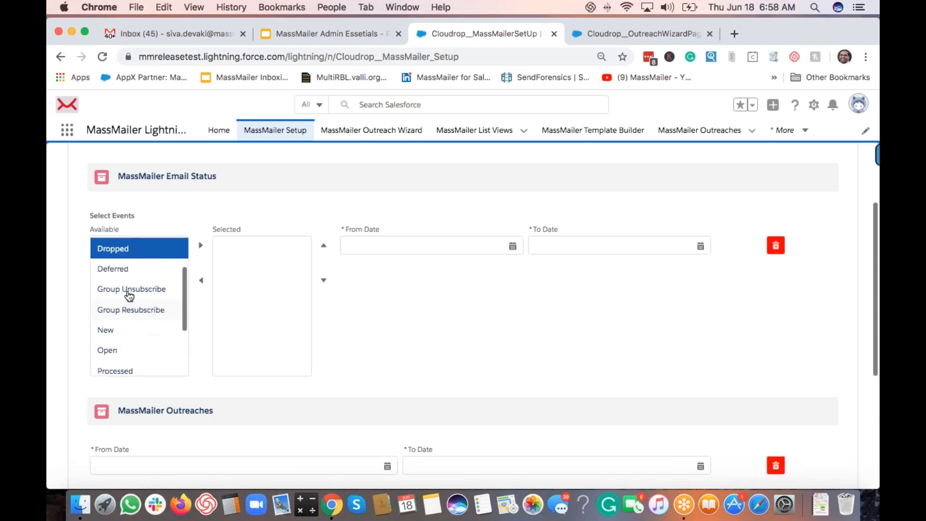
Step: Add the Deferred and Processed events to the selected events to purge
click(149, 282)
click(200, 245)
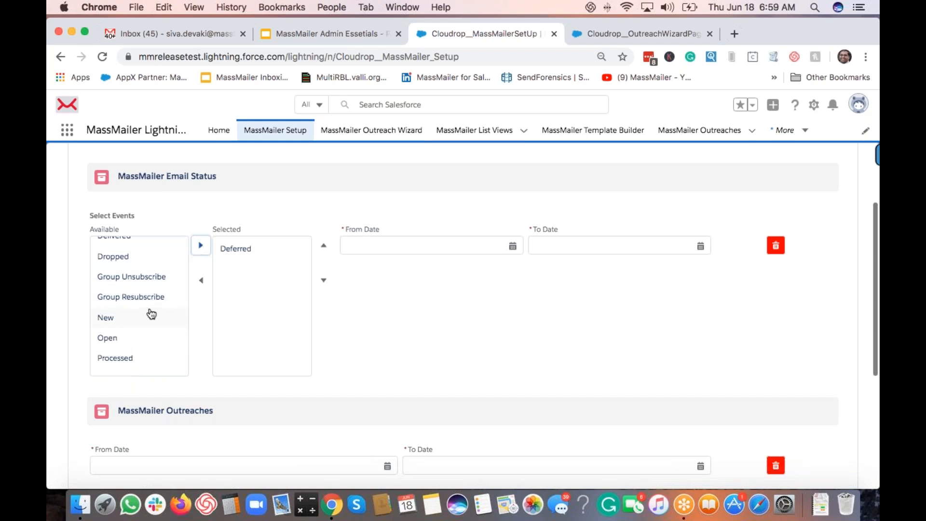
scroll(151, 299, down, 2)
click(136, 303)
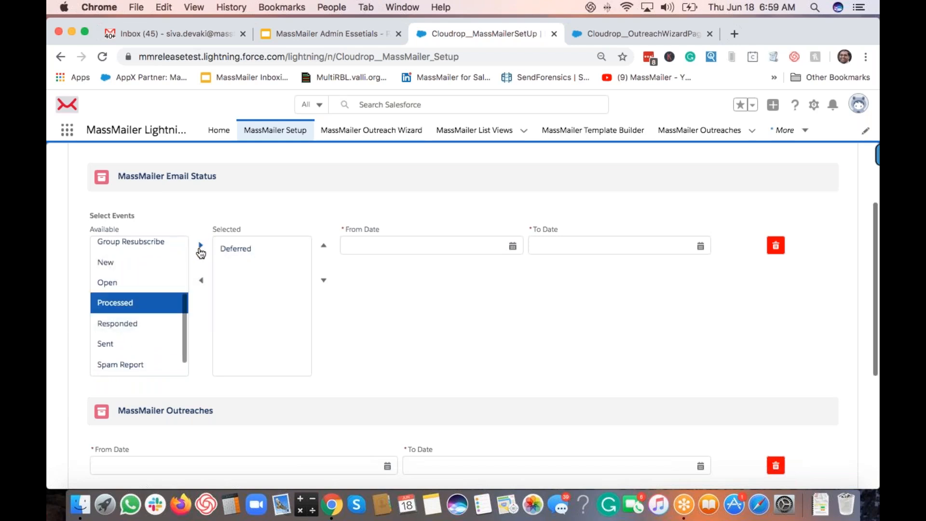
click(201, 246)
scroll(145, 309, up, 4)
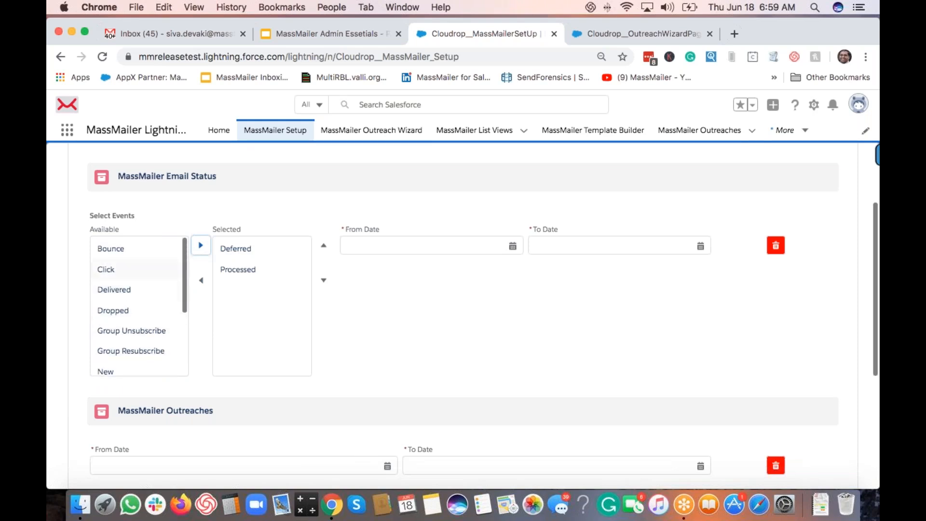
Step: Set the manual purge date range from Jun 1, 2019 to Jun 18, 2020
click(377, 300)
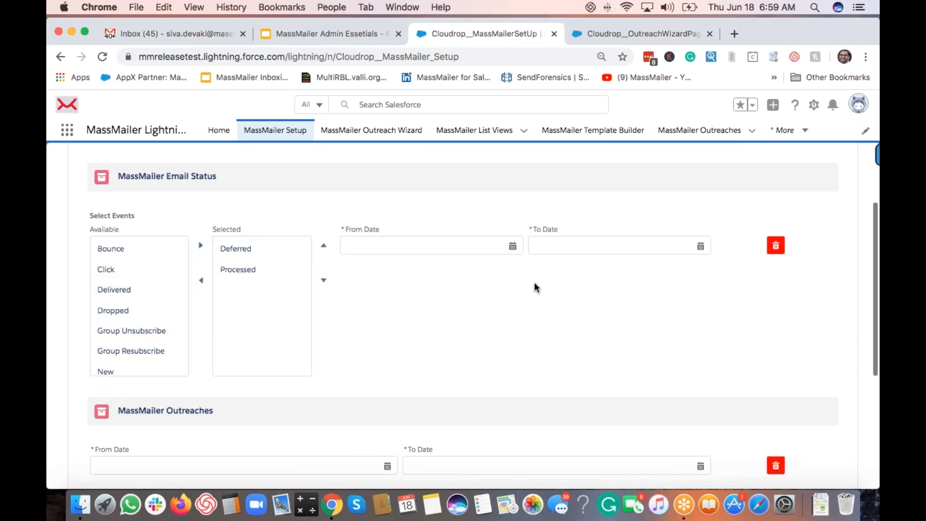
click(511, 247)
click(511, 247)
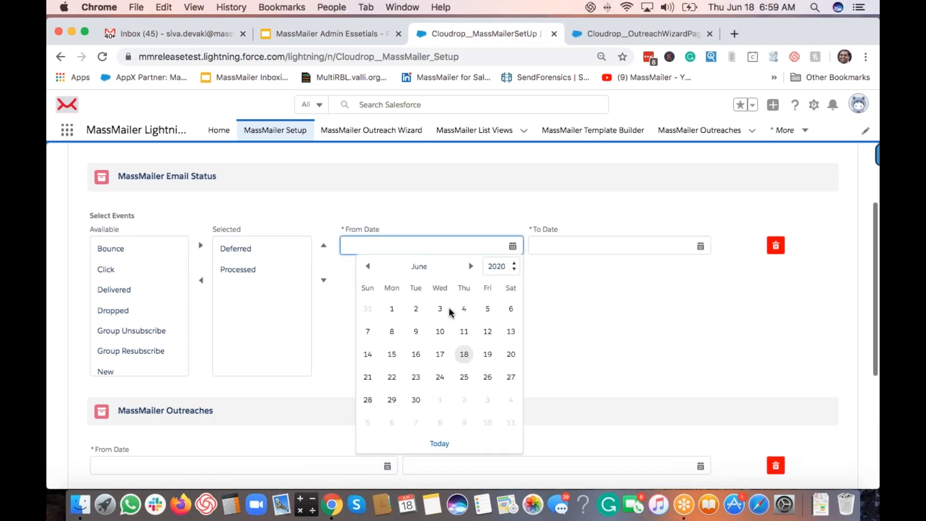
click(491, 266)
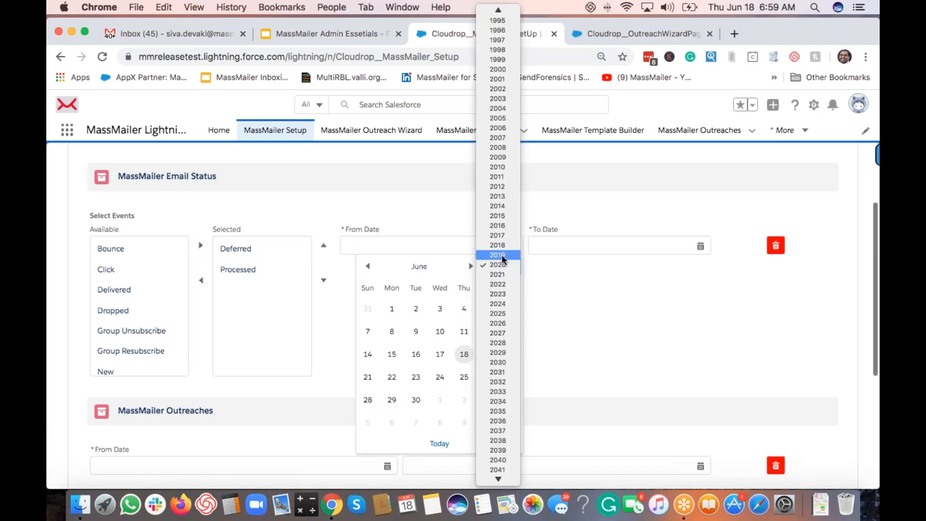
click(497, 254)
click(510, 309)
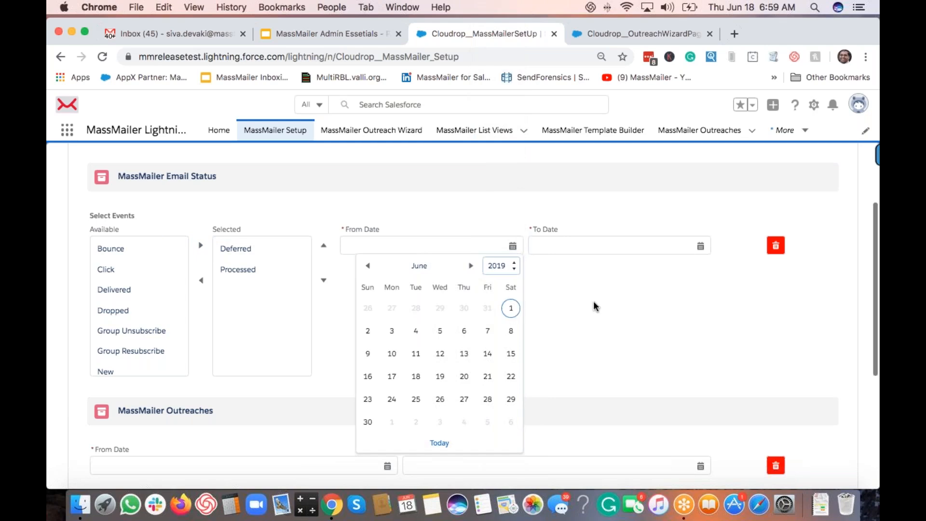
click(678, 245)
click(650, 356)
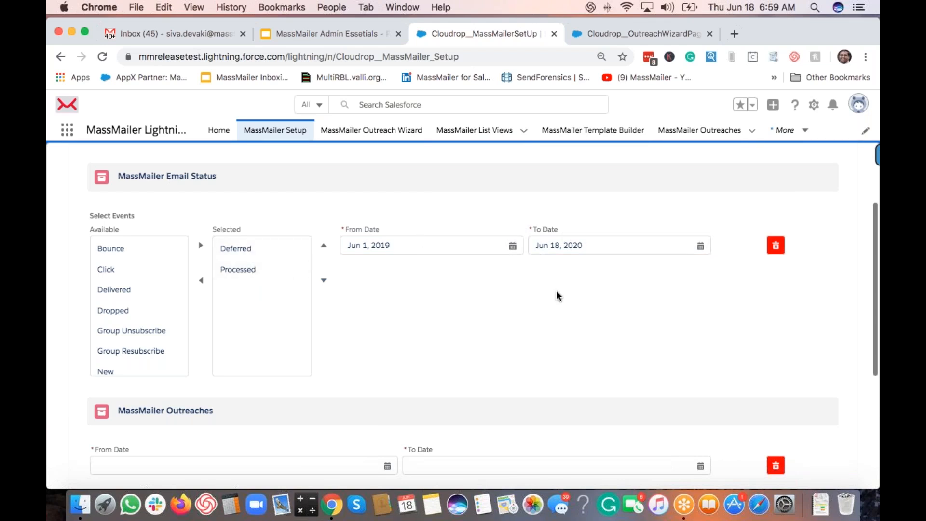
scroll(499, 286, down, 5)
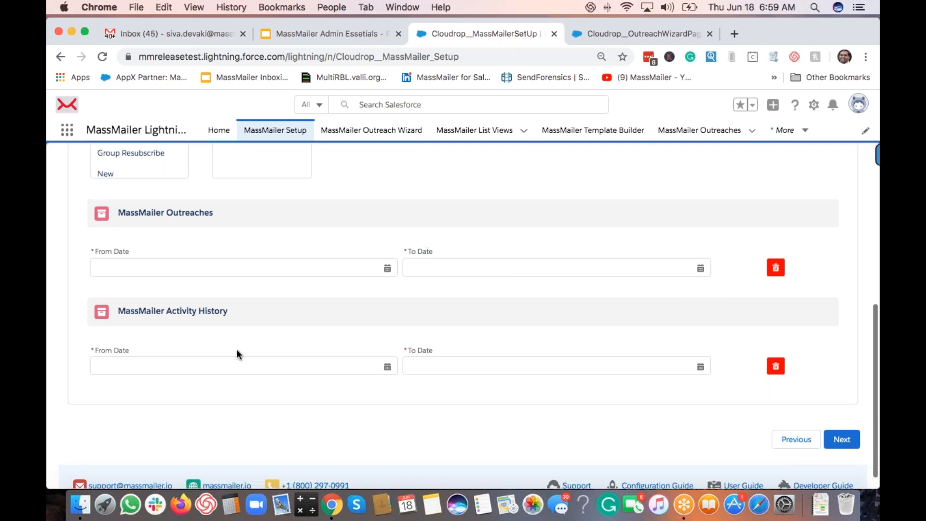
Step: Review the Manual Purge page, then jump to Finish in the progress path
scroll(237, 352, down, 1)
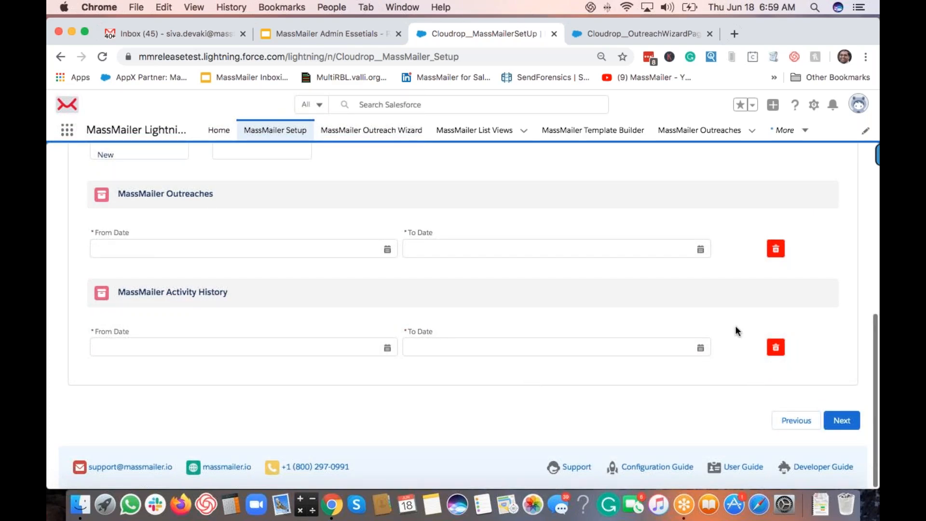
scroll(728, 352, up, 10)
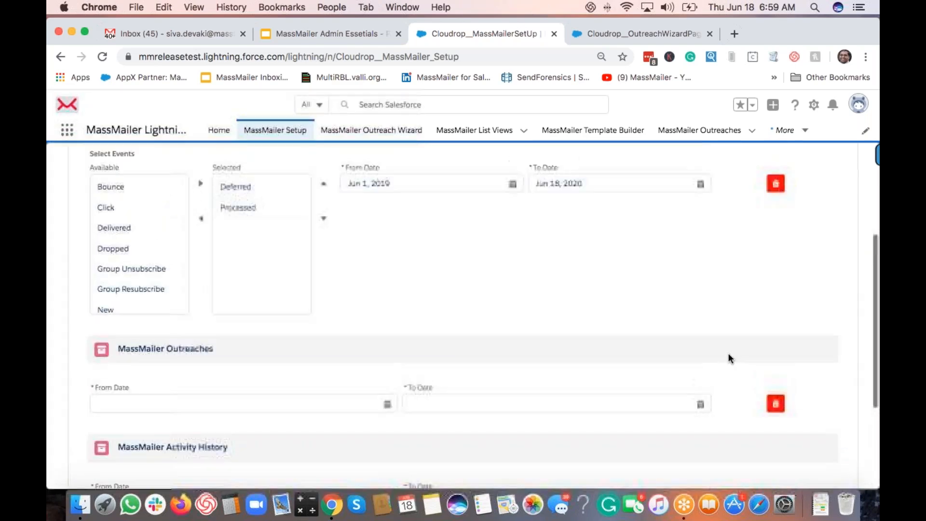
scroll(647, 314, down, 3)
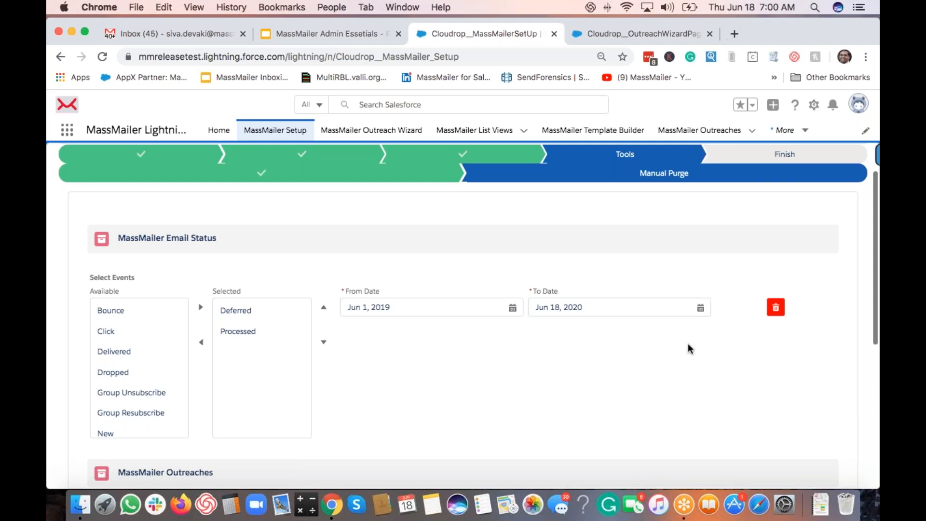
scroll(690, 348, down, 5)
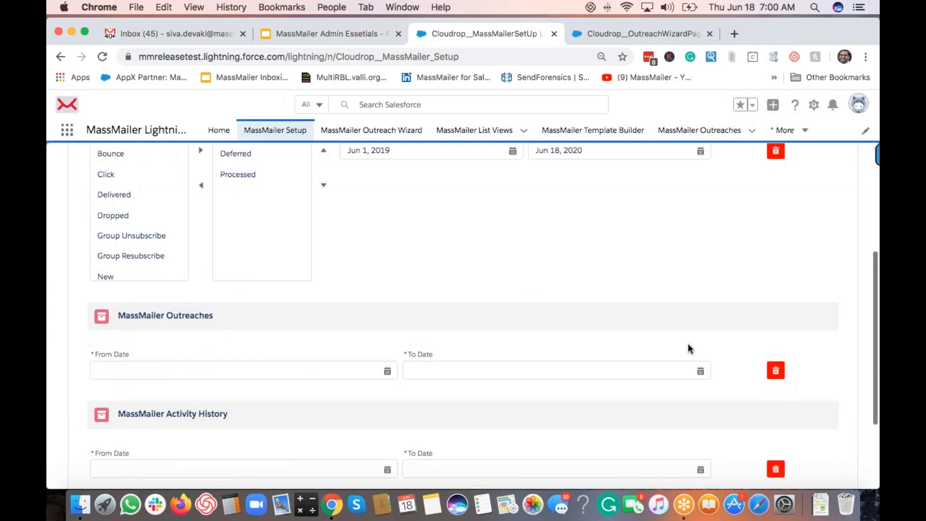
scroll(689, 348, up, 6)
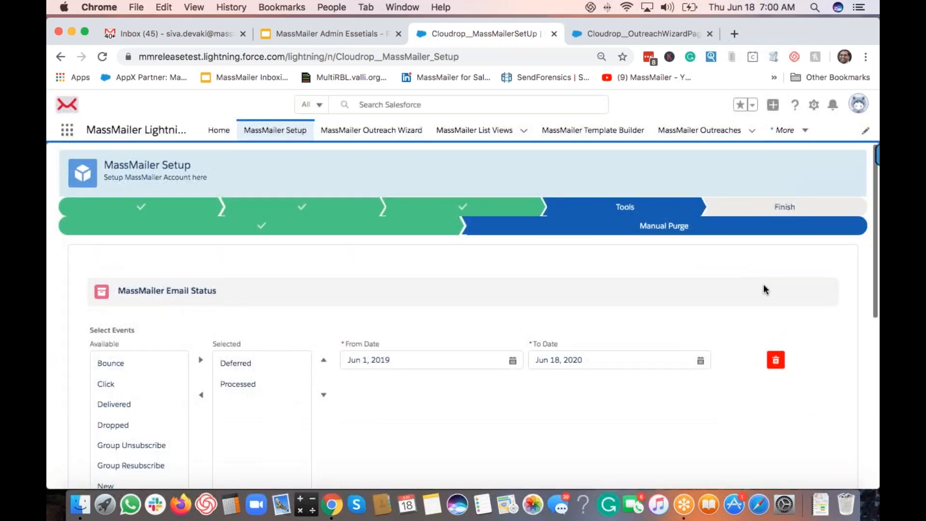
click(772, 207)
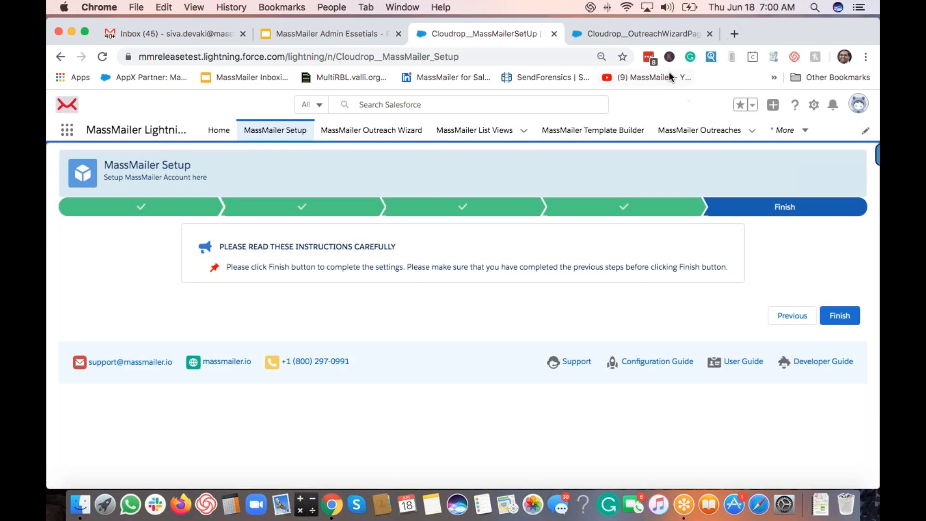
Step: Return to the MassMailer Admin Essetials slides and go to the 'We are here to help!' slide
click(623, 33)
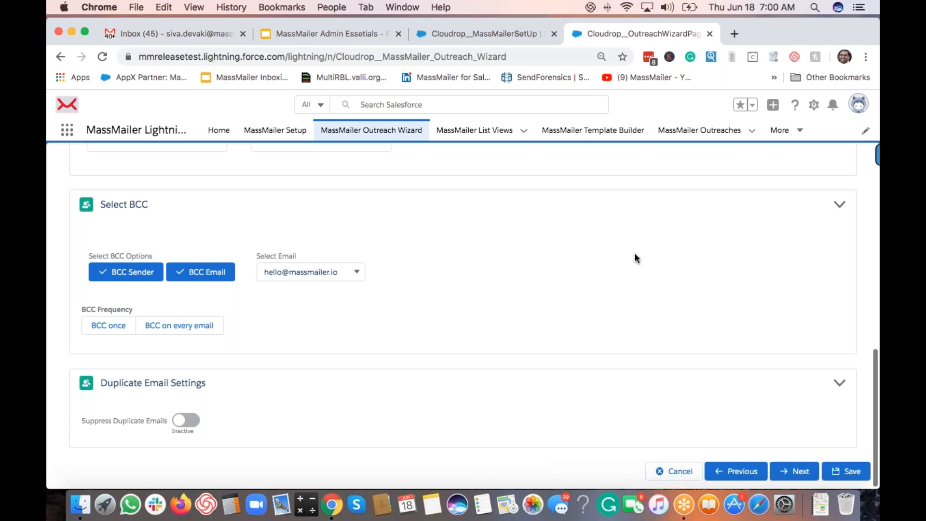
click(374, 34)
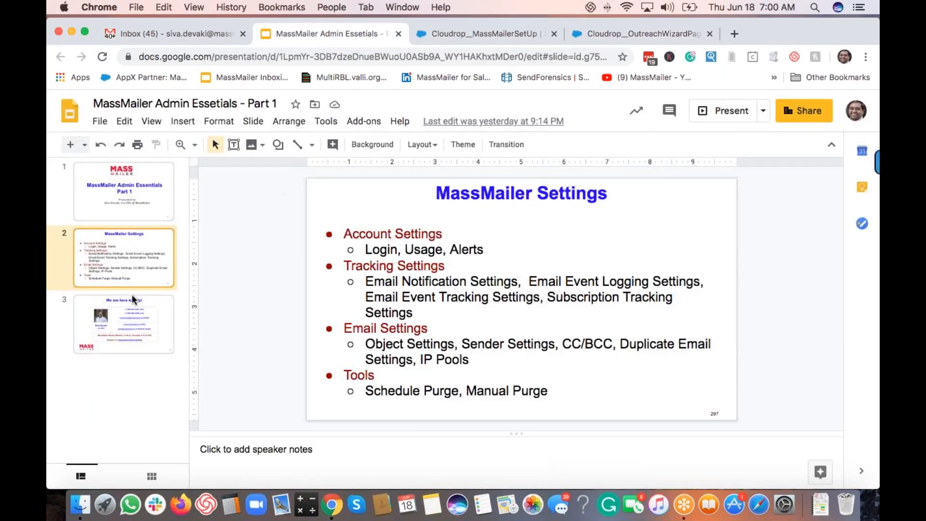
key(Down)
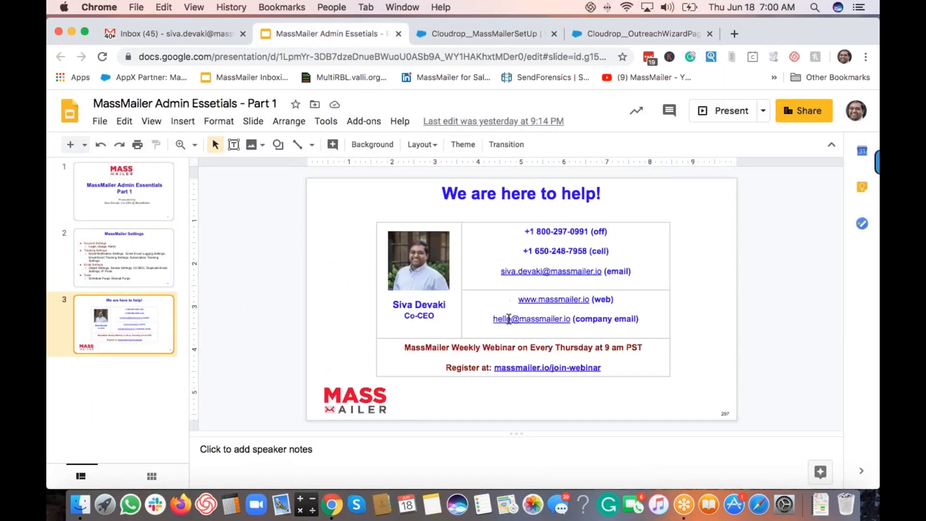